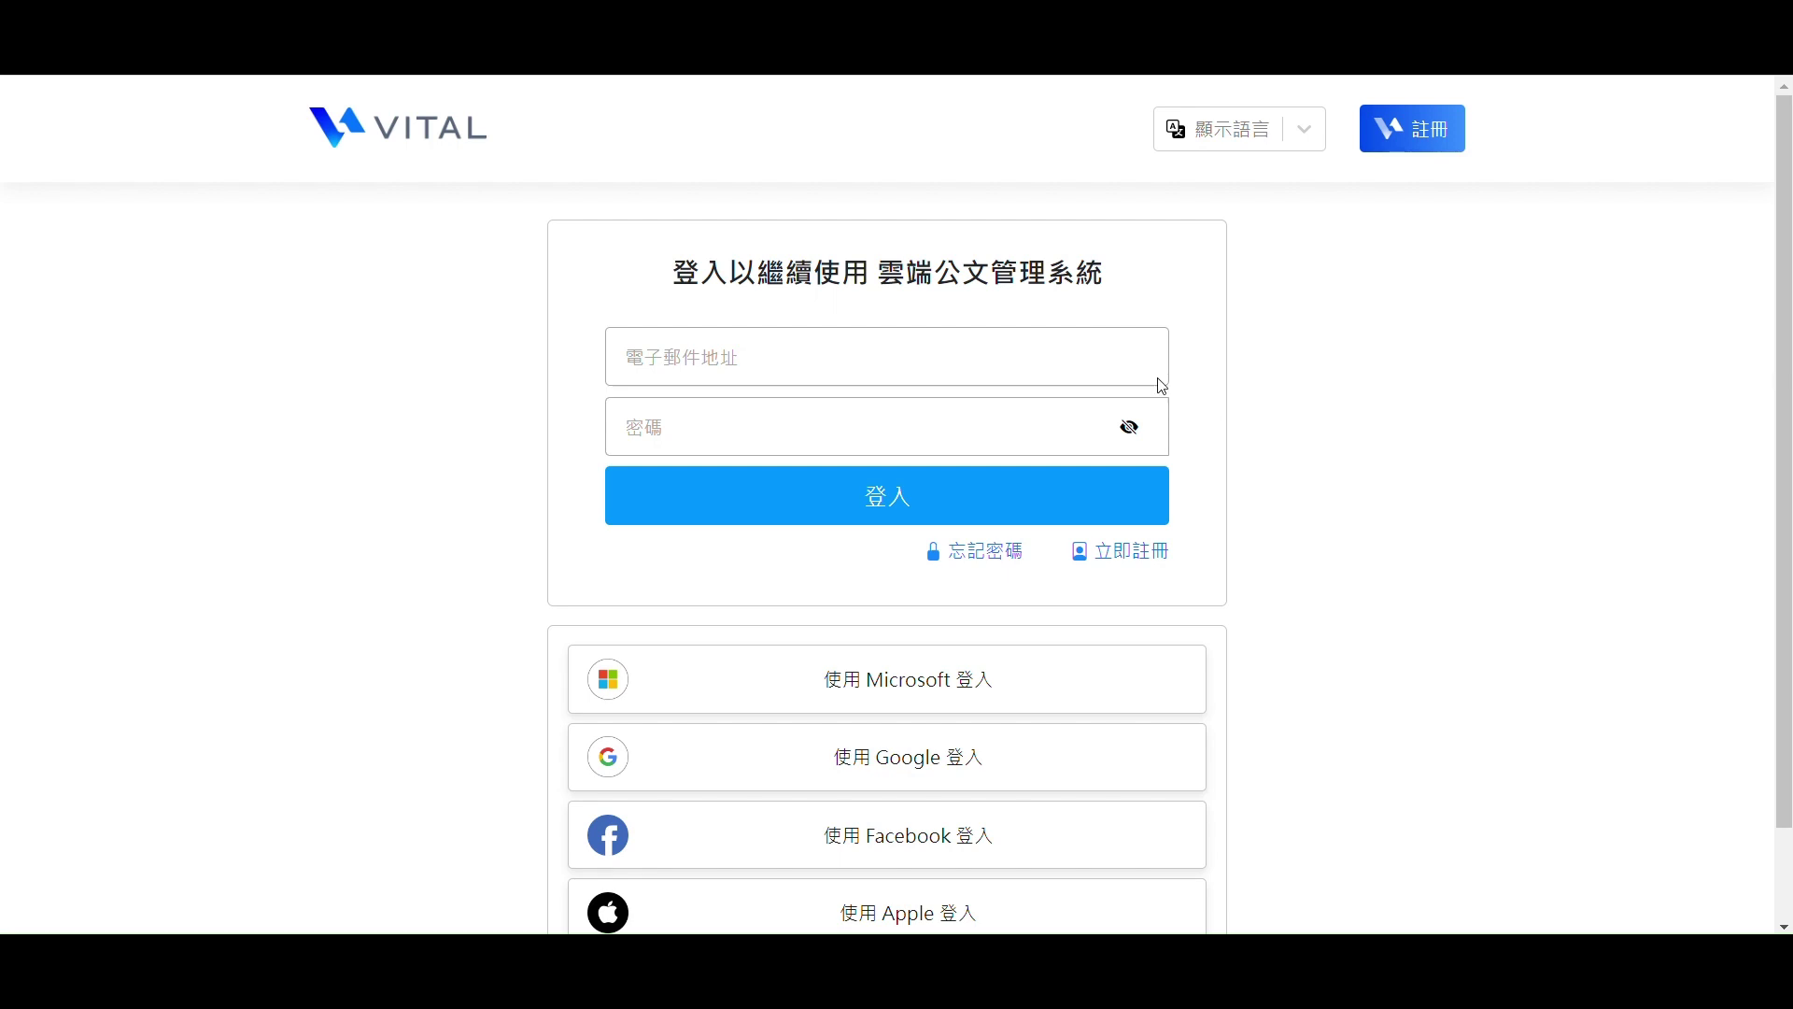
Sign in to 雲端公文管理系統 with the saved account e-mail and password
left_click(1026, 356)
key("Down")
key("Return")
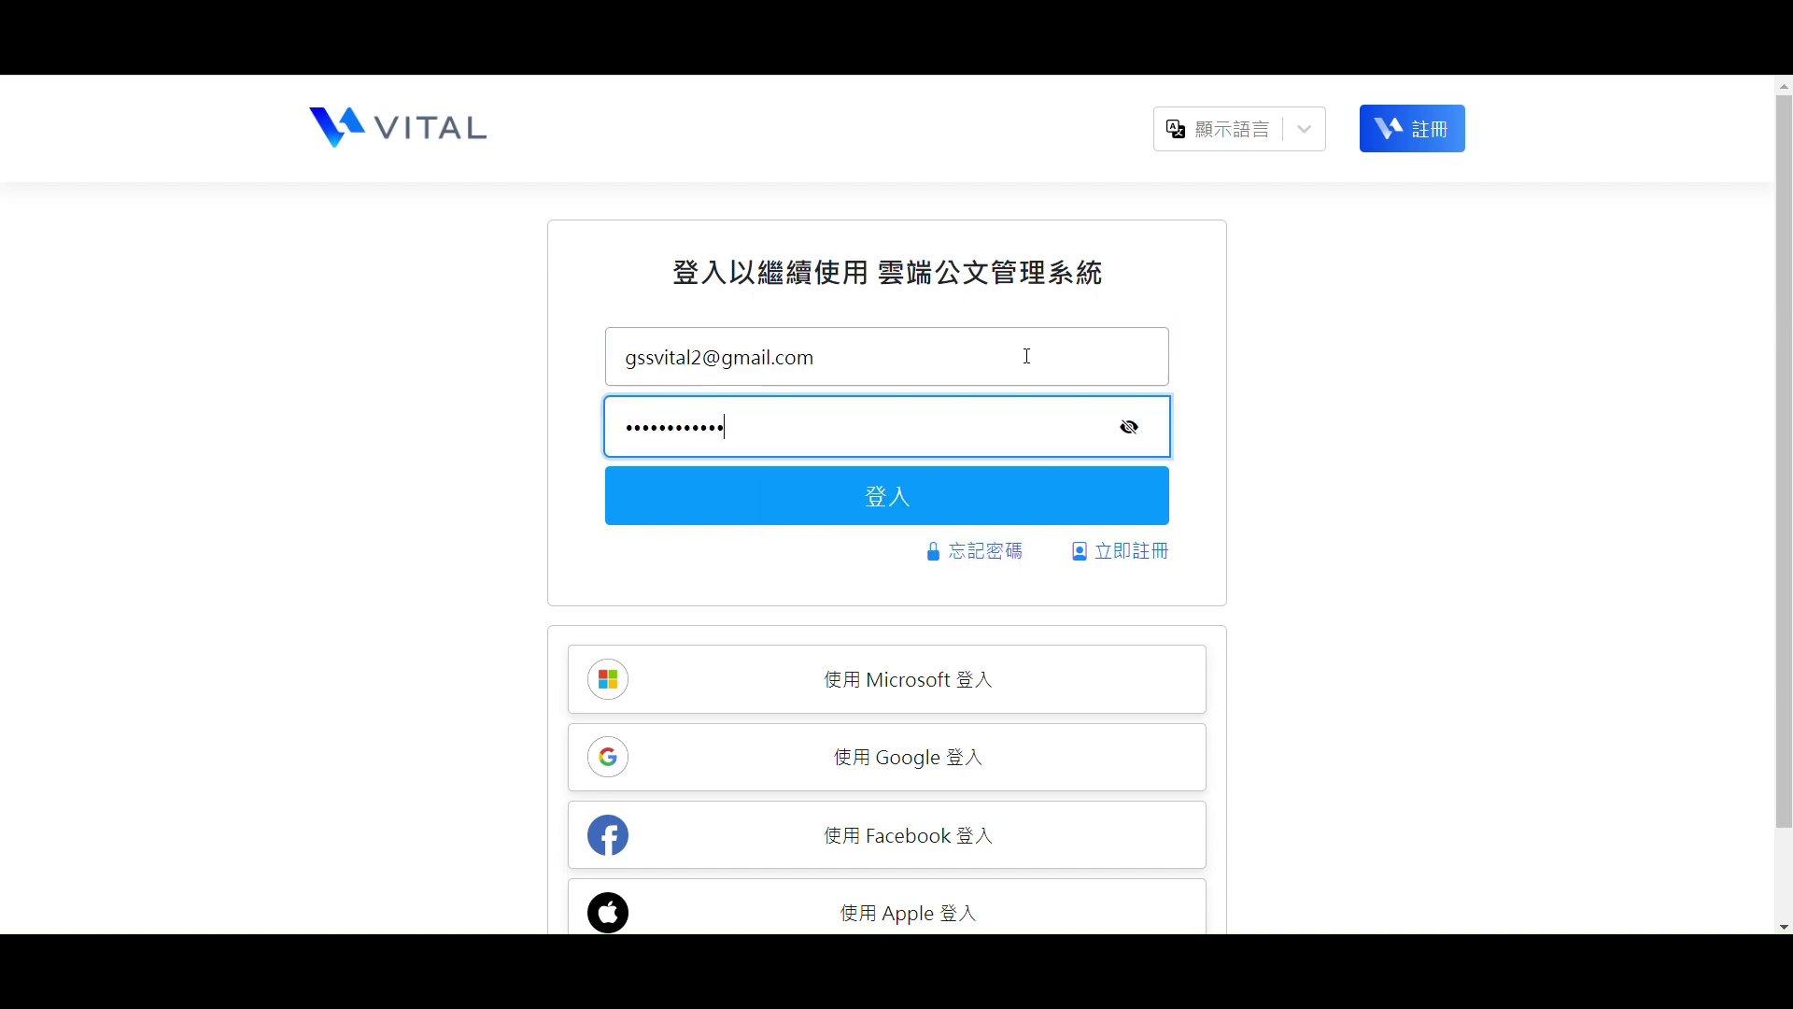
left_click(969, 495)
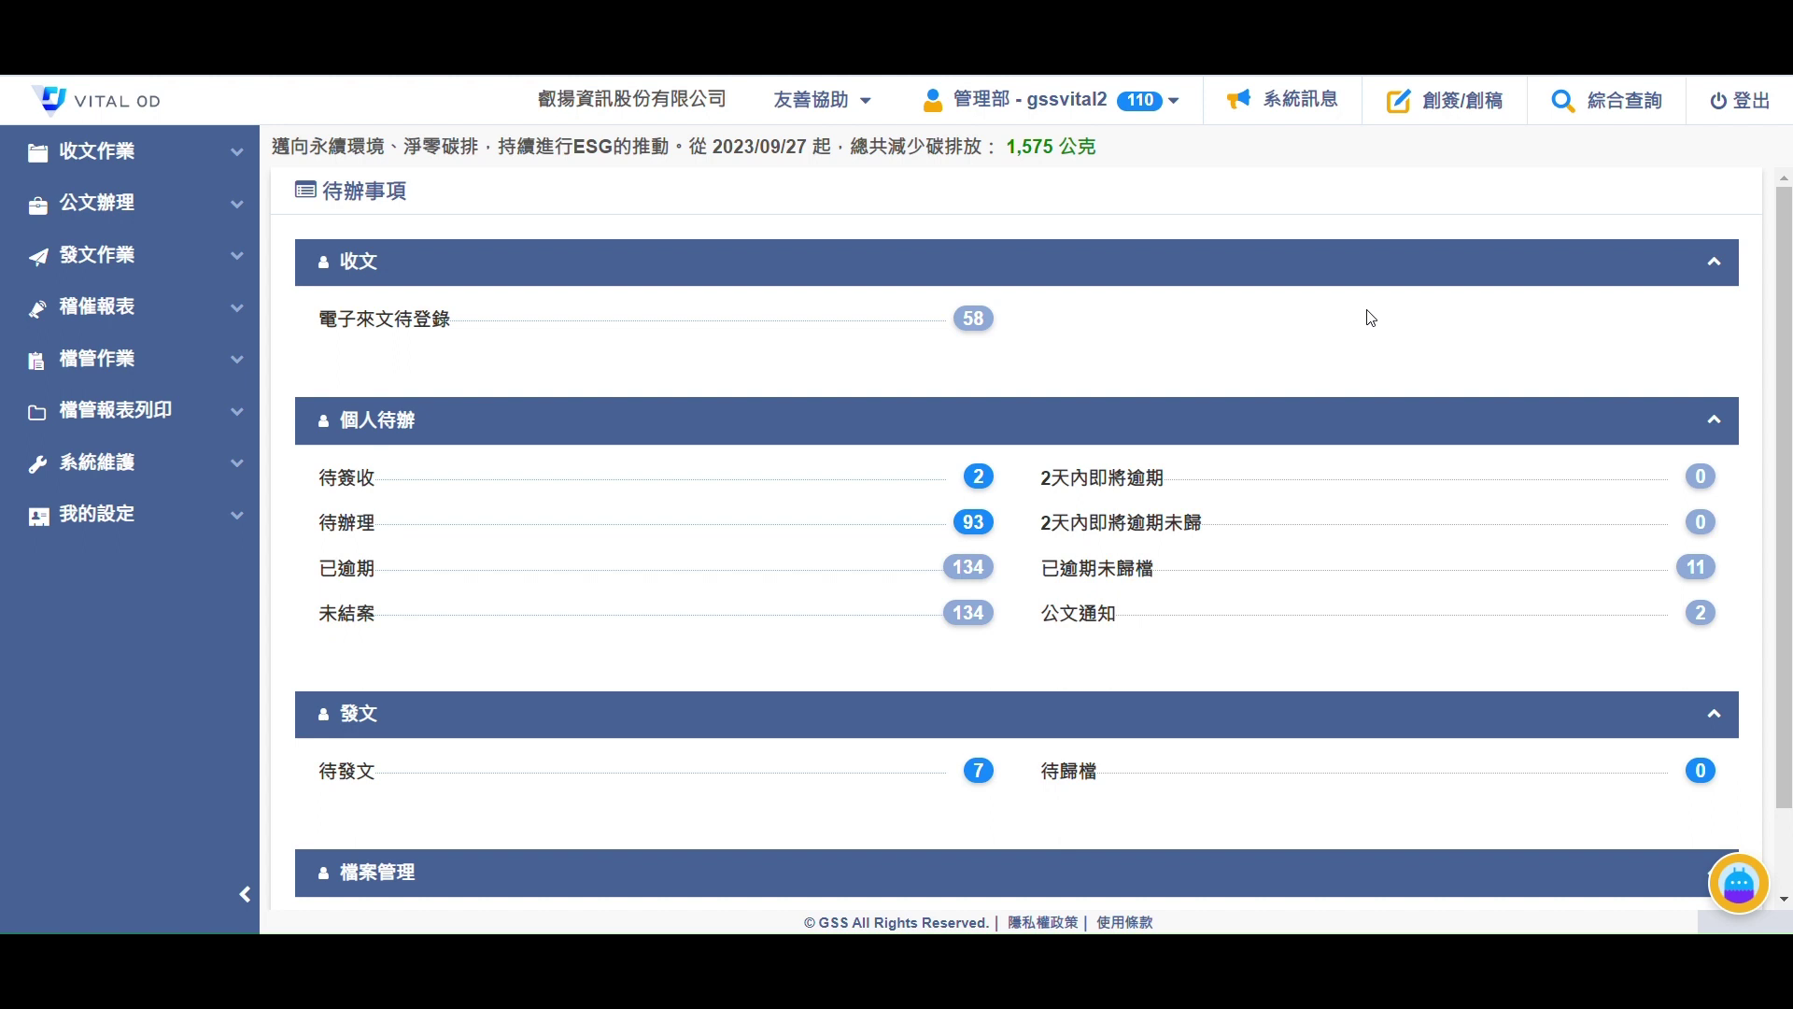
Create a new document draft from the organisation-shared 函稿 template
left_click(1439, 97)
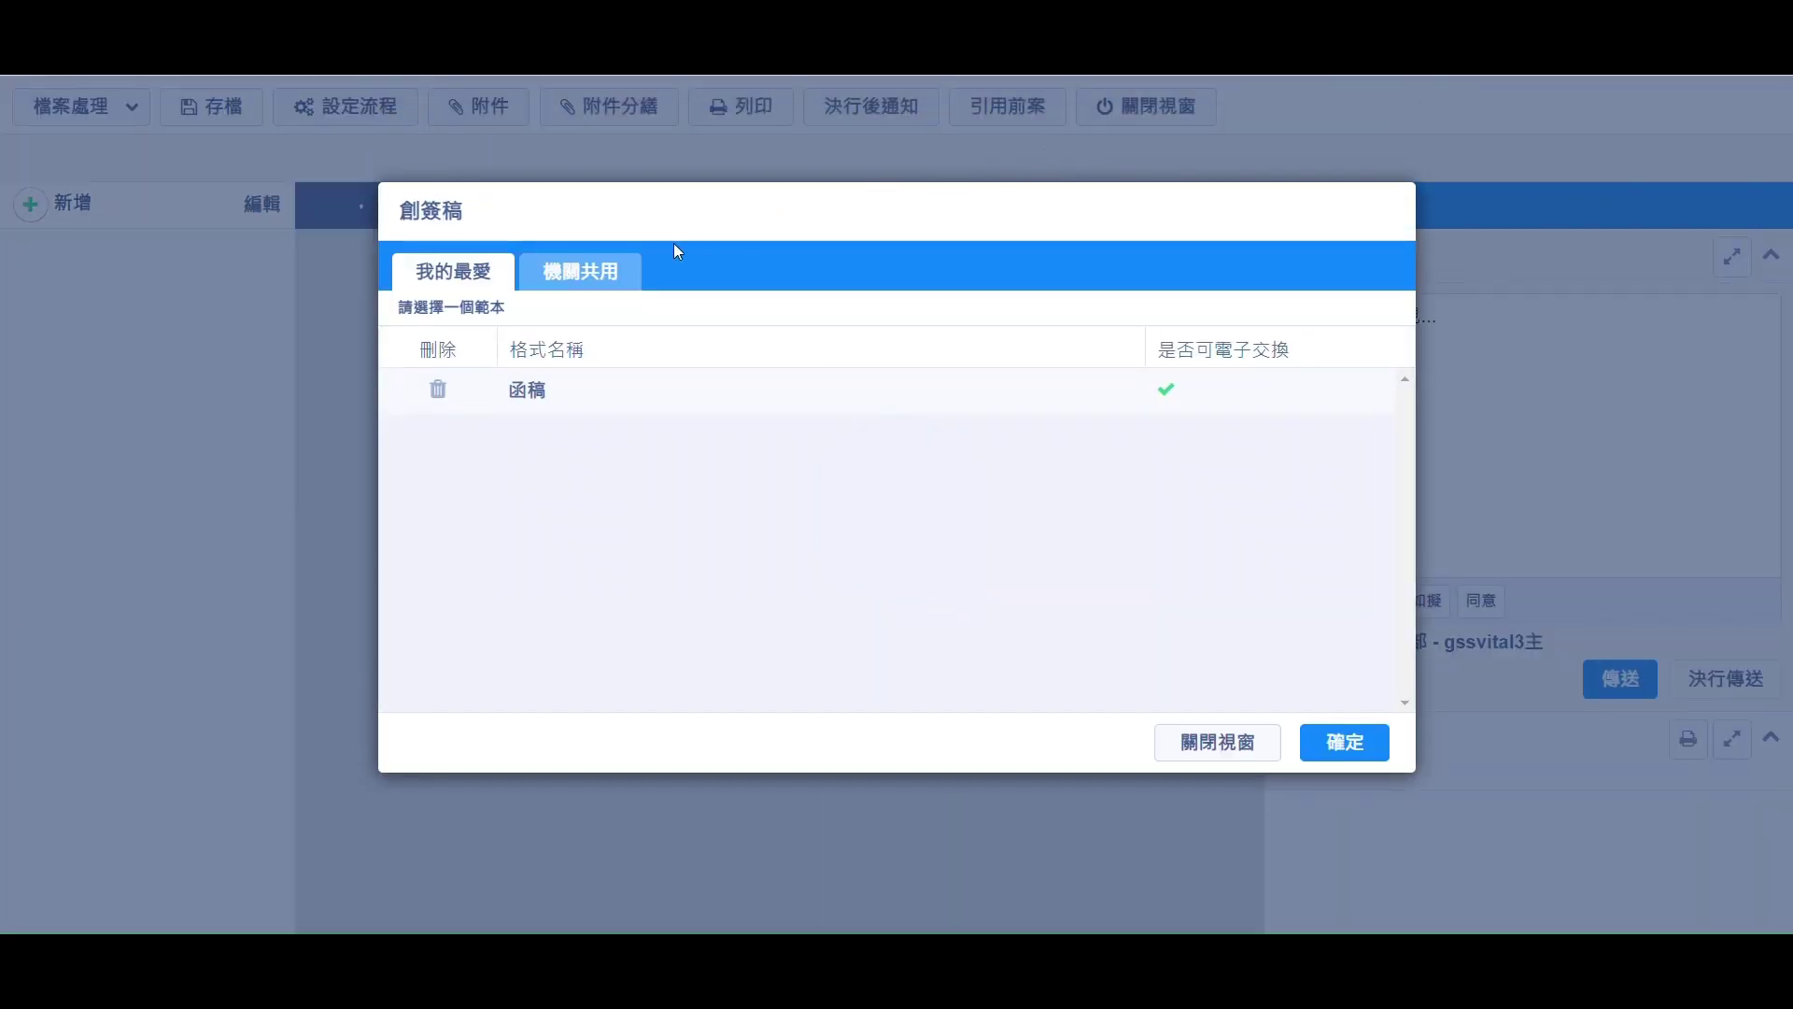
left_click(590, 271)
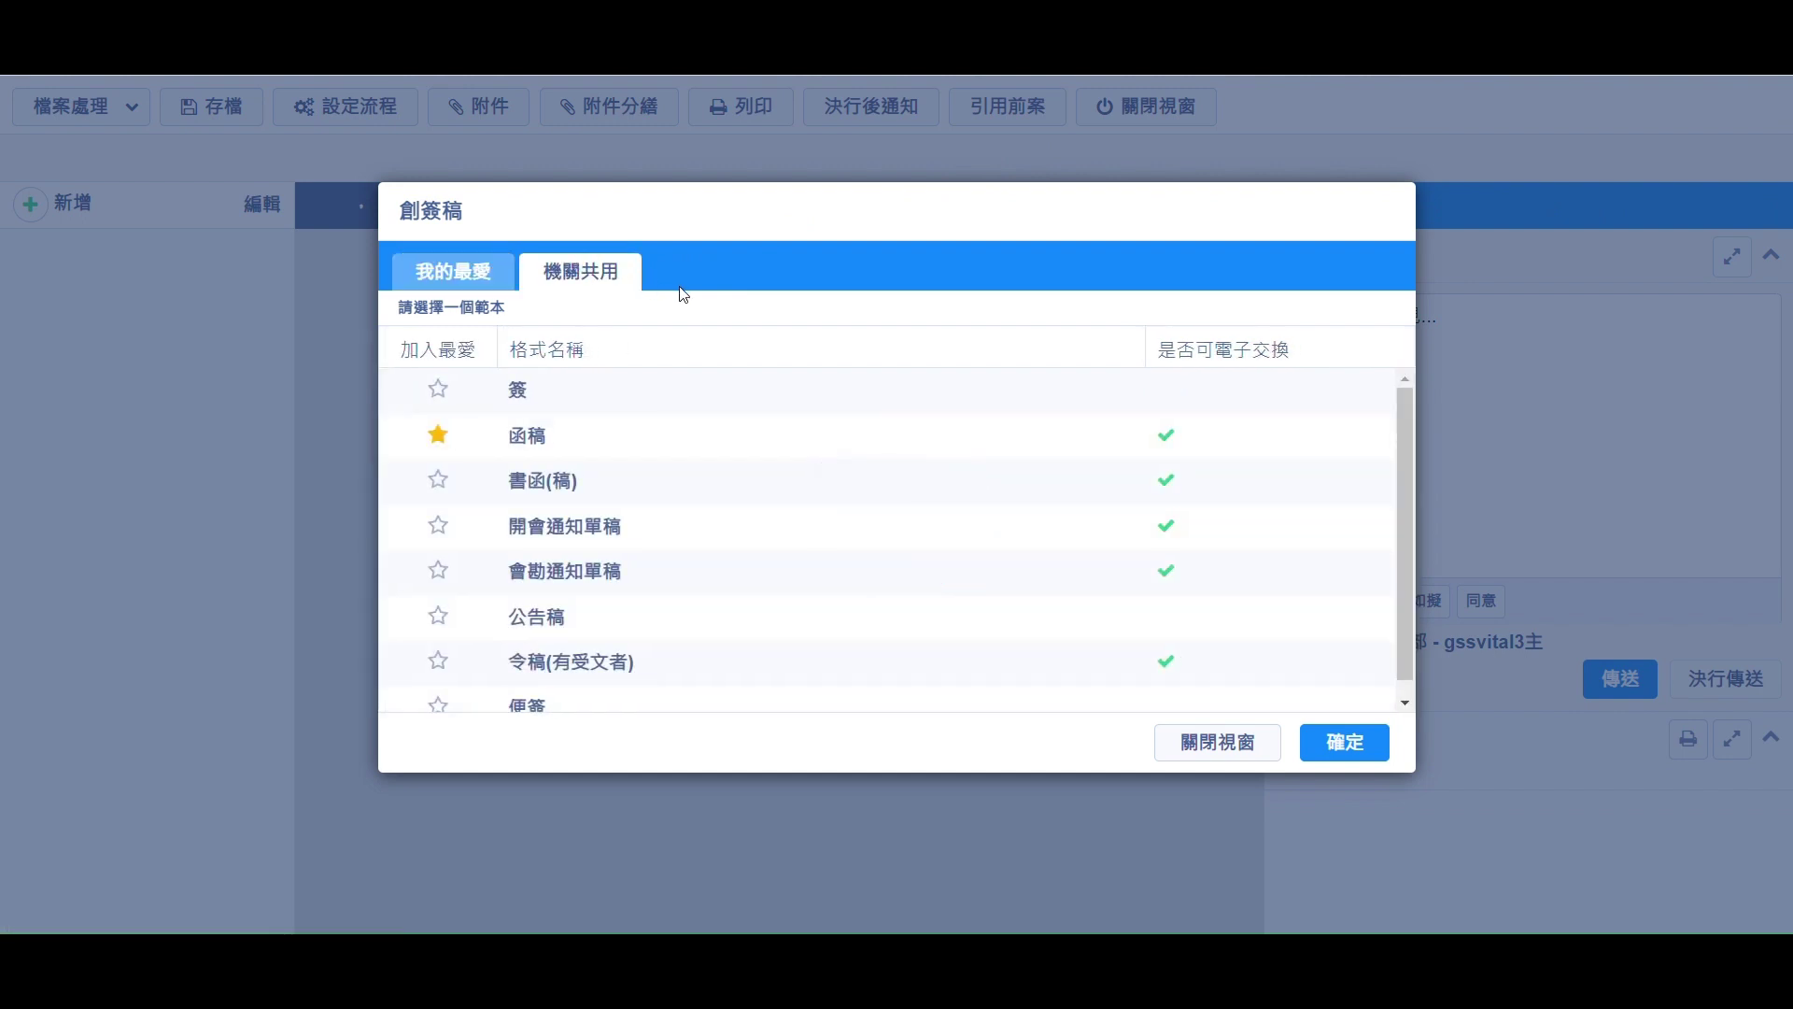
double_click(633, 440)
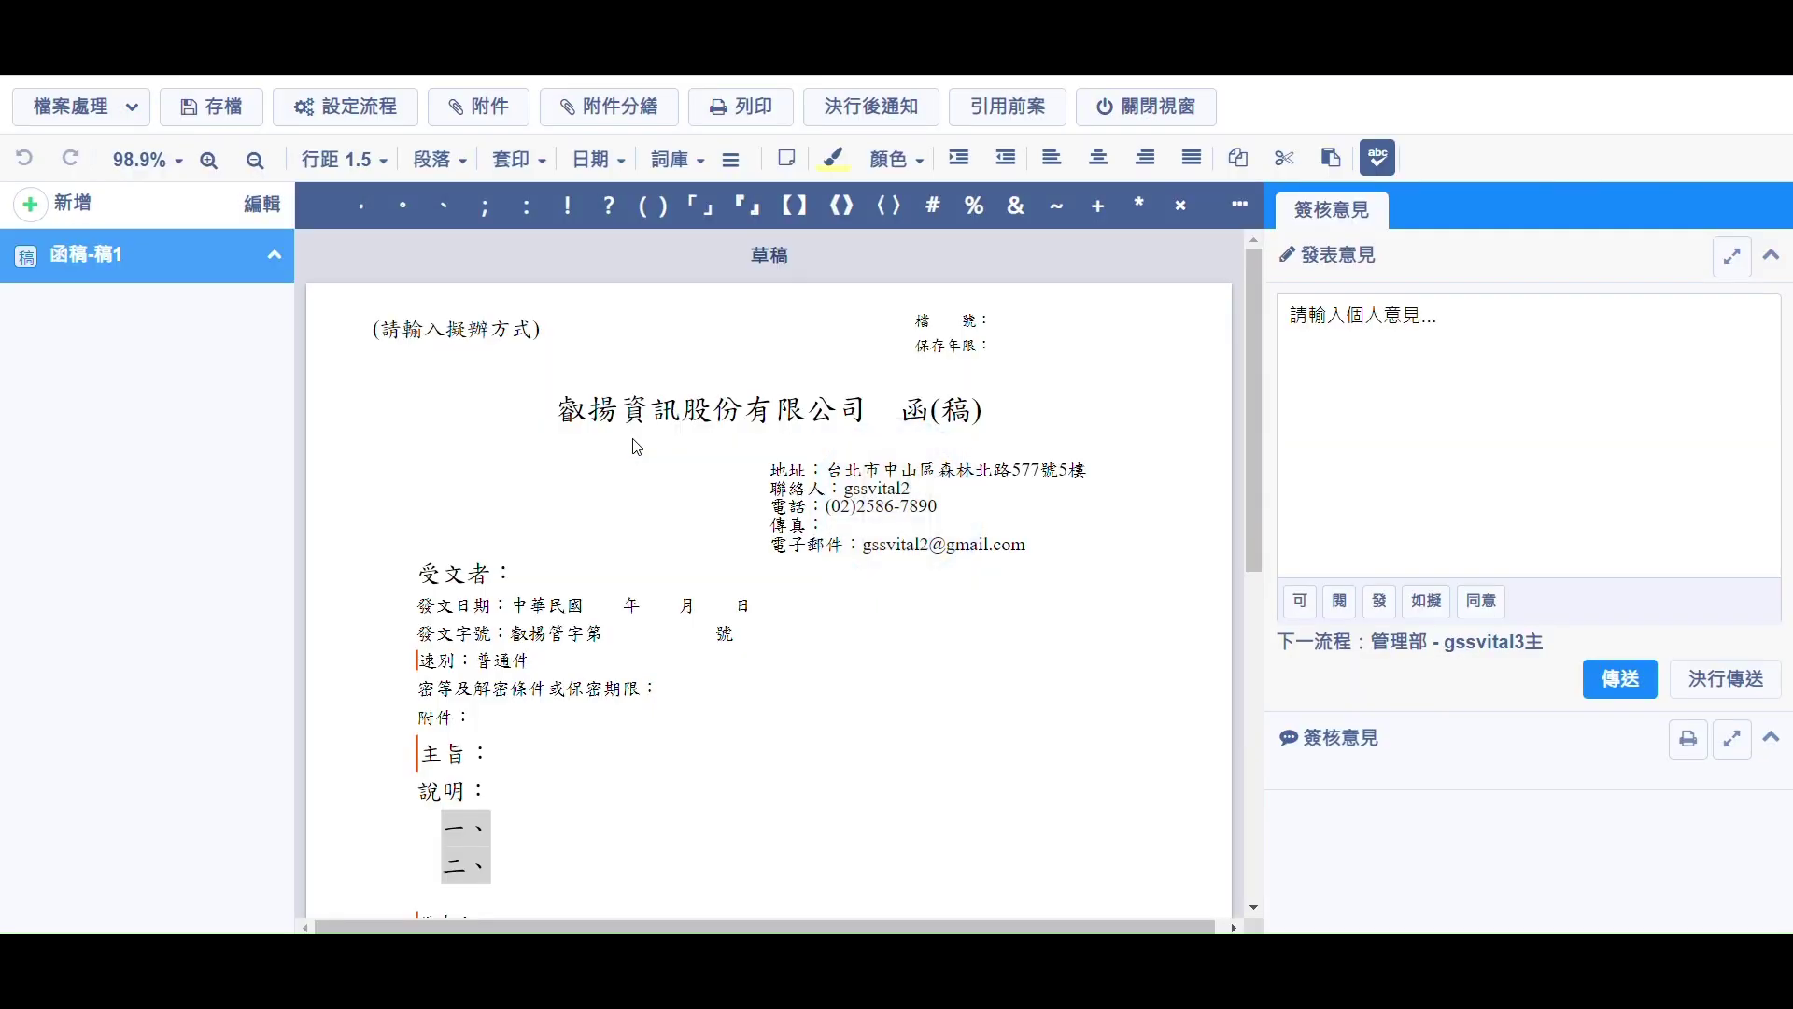
Replace the 聯絡人 entry in the letter's contact information with the contact person's name
scroll(636, 447, "down", 1)
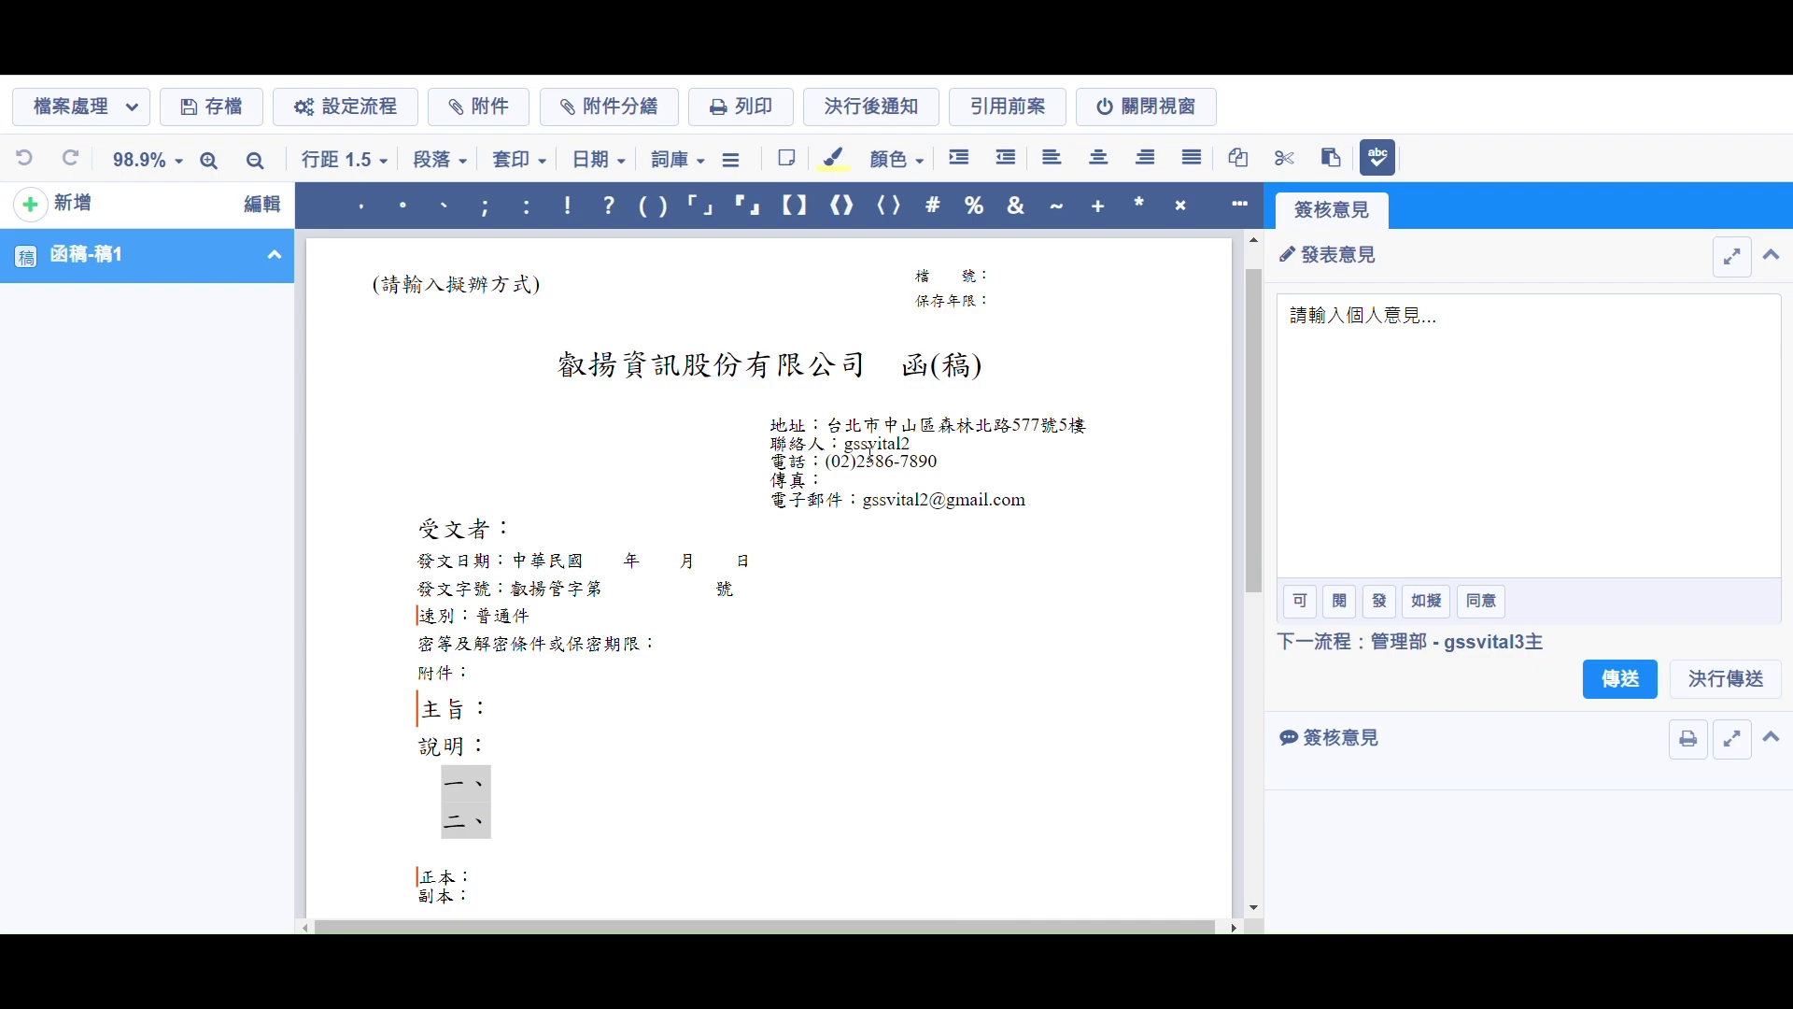
double_click(869, 451)
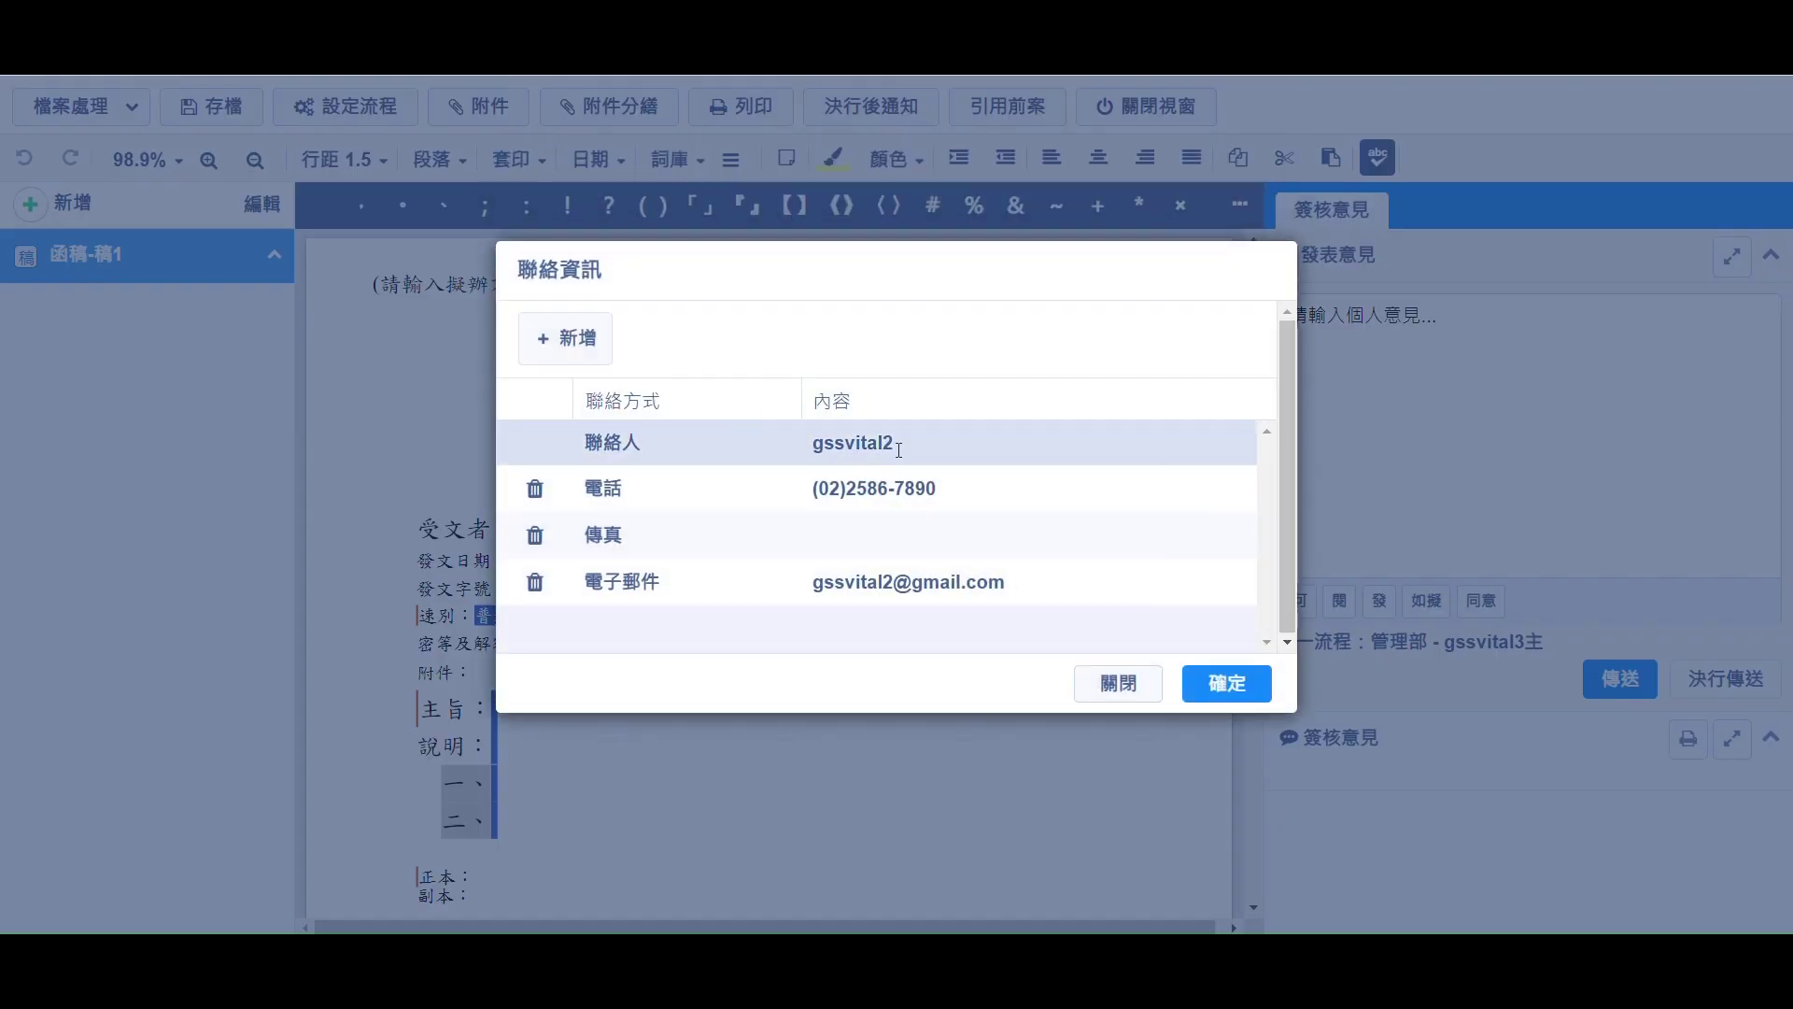
left_click(899, 450)
key("BackSpace")
key("BackSpace")
key("BackSpace")
key("BackSpace")
key("BackSpace")
key("BackSpace")
key("BackSpace")
key("BackSpace")
key("BackSpace")
type("Pen")
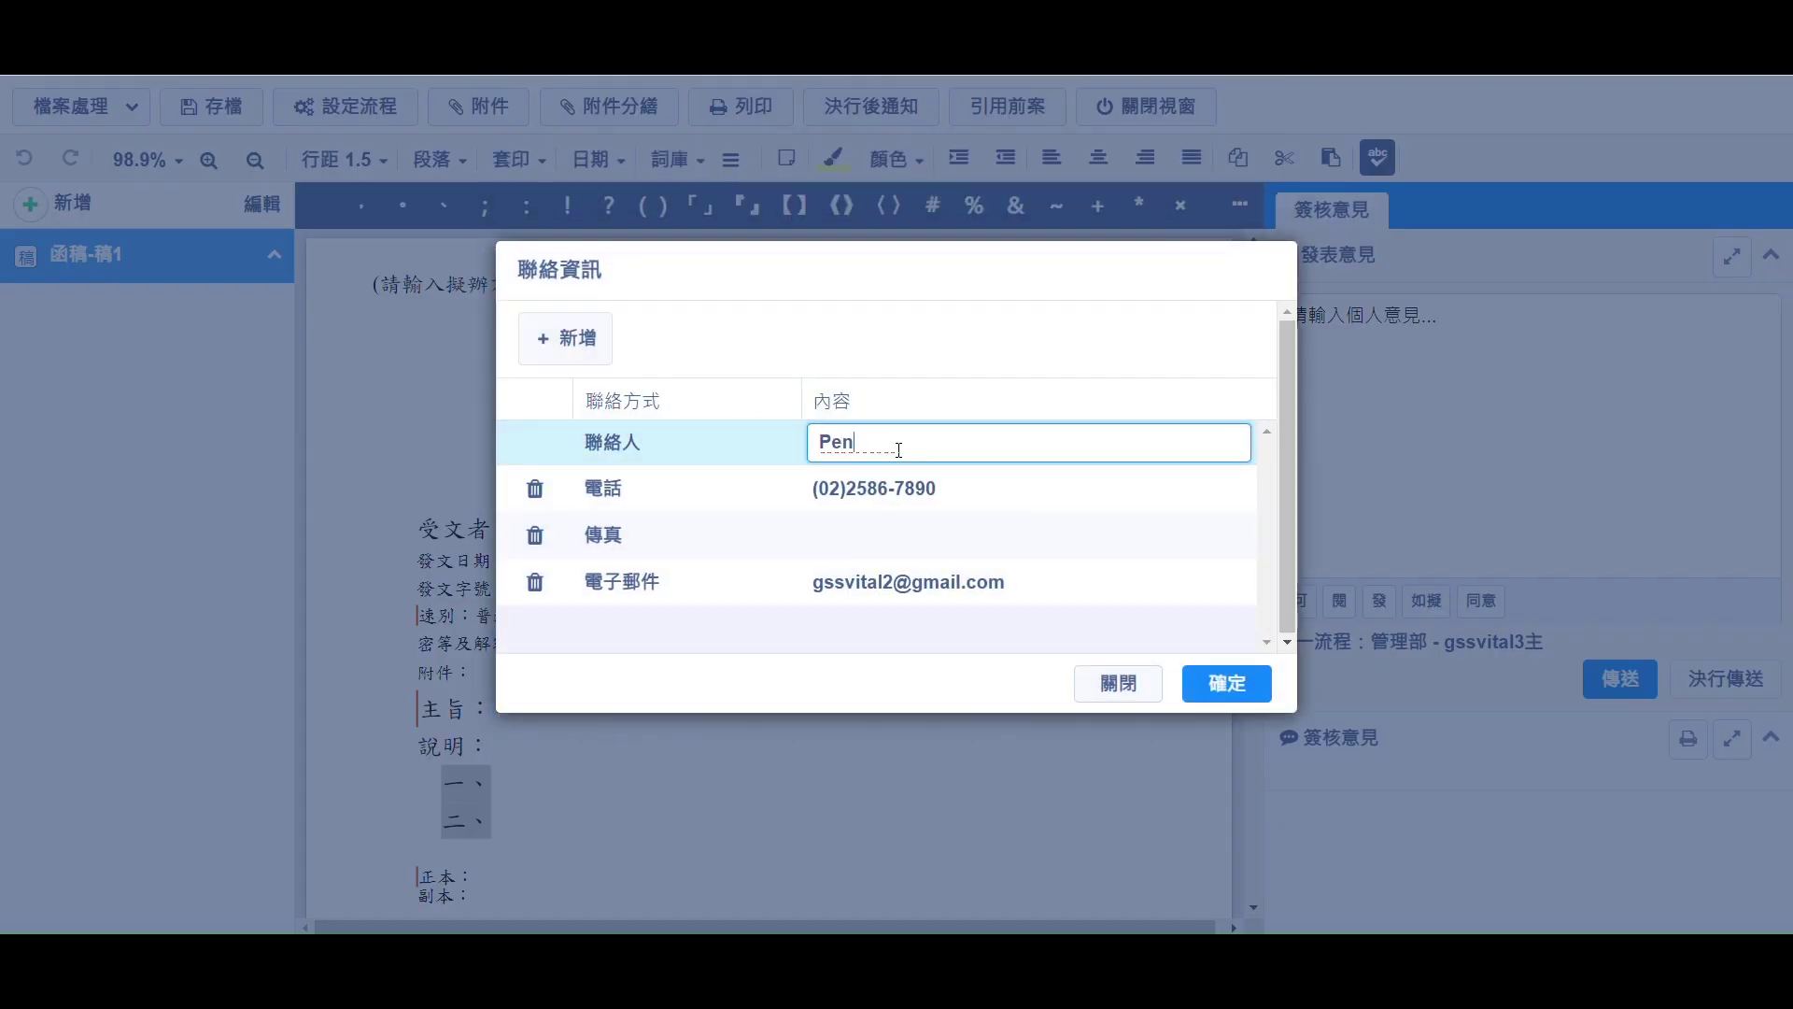
type("ny")
Append the extension to the 電話 entry and apply the contact information changes
left_click(978, 491)
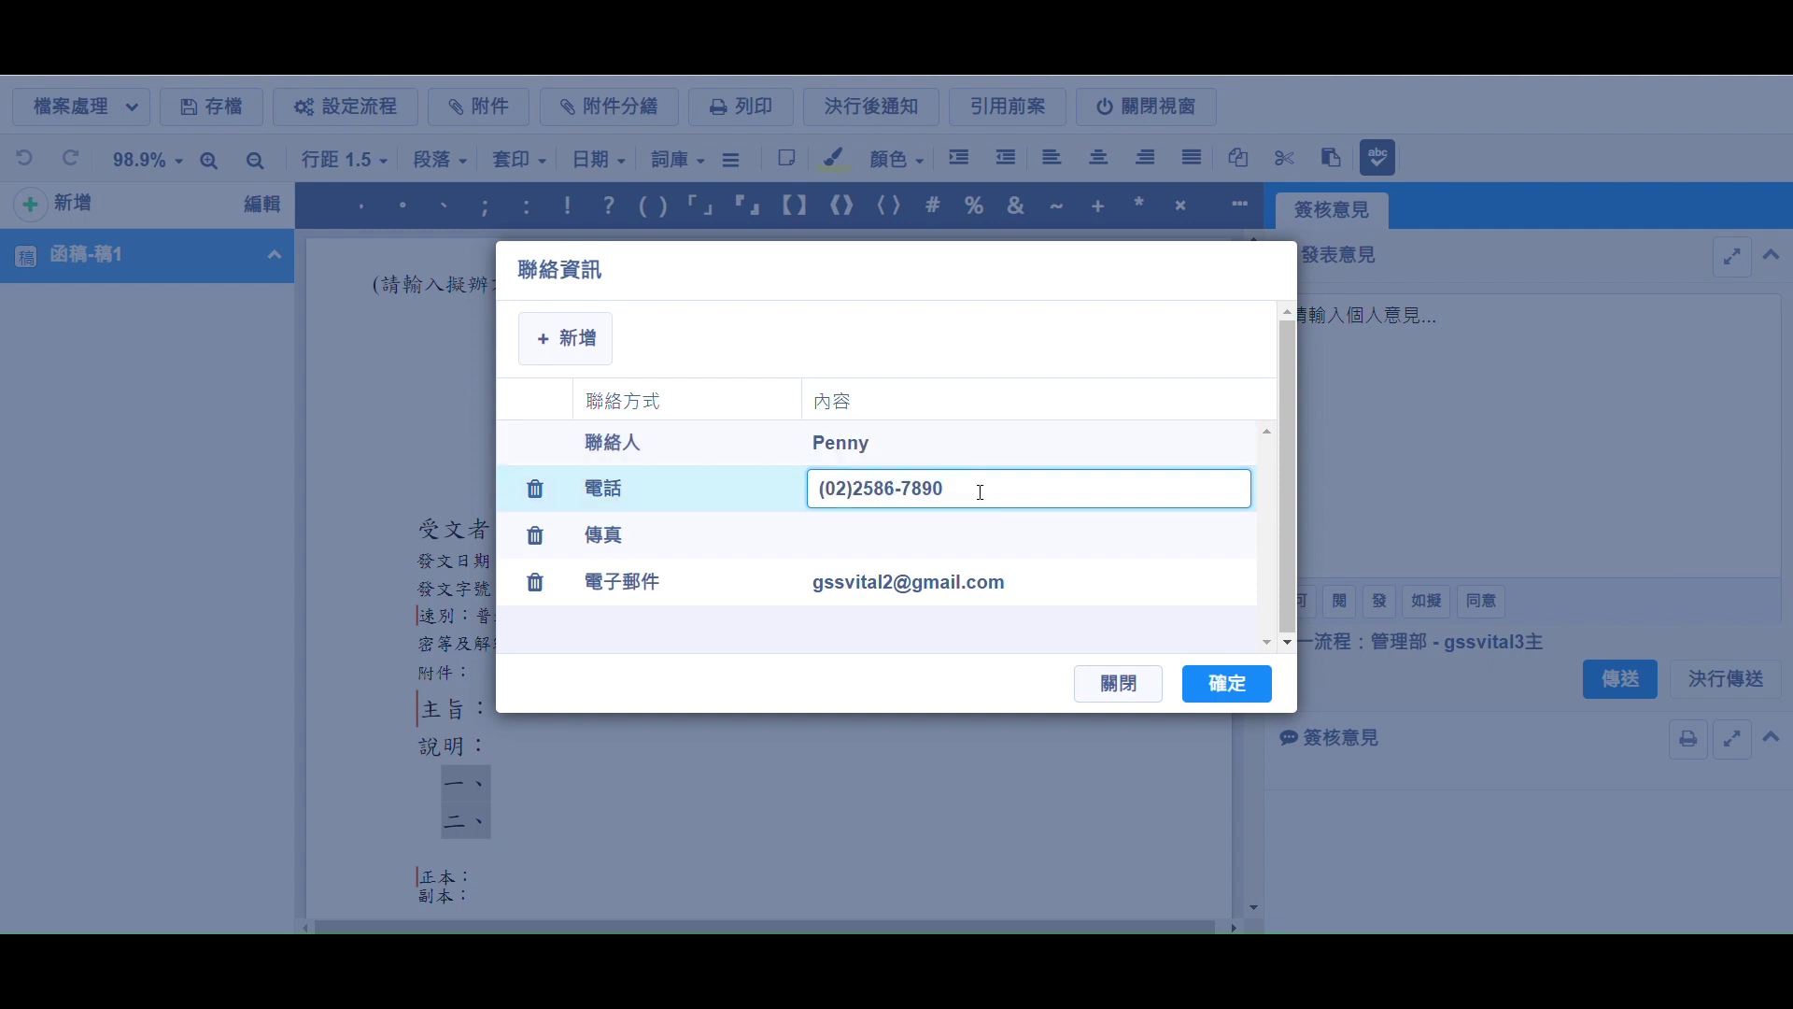
type("#10341")
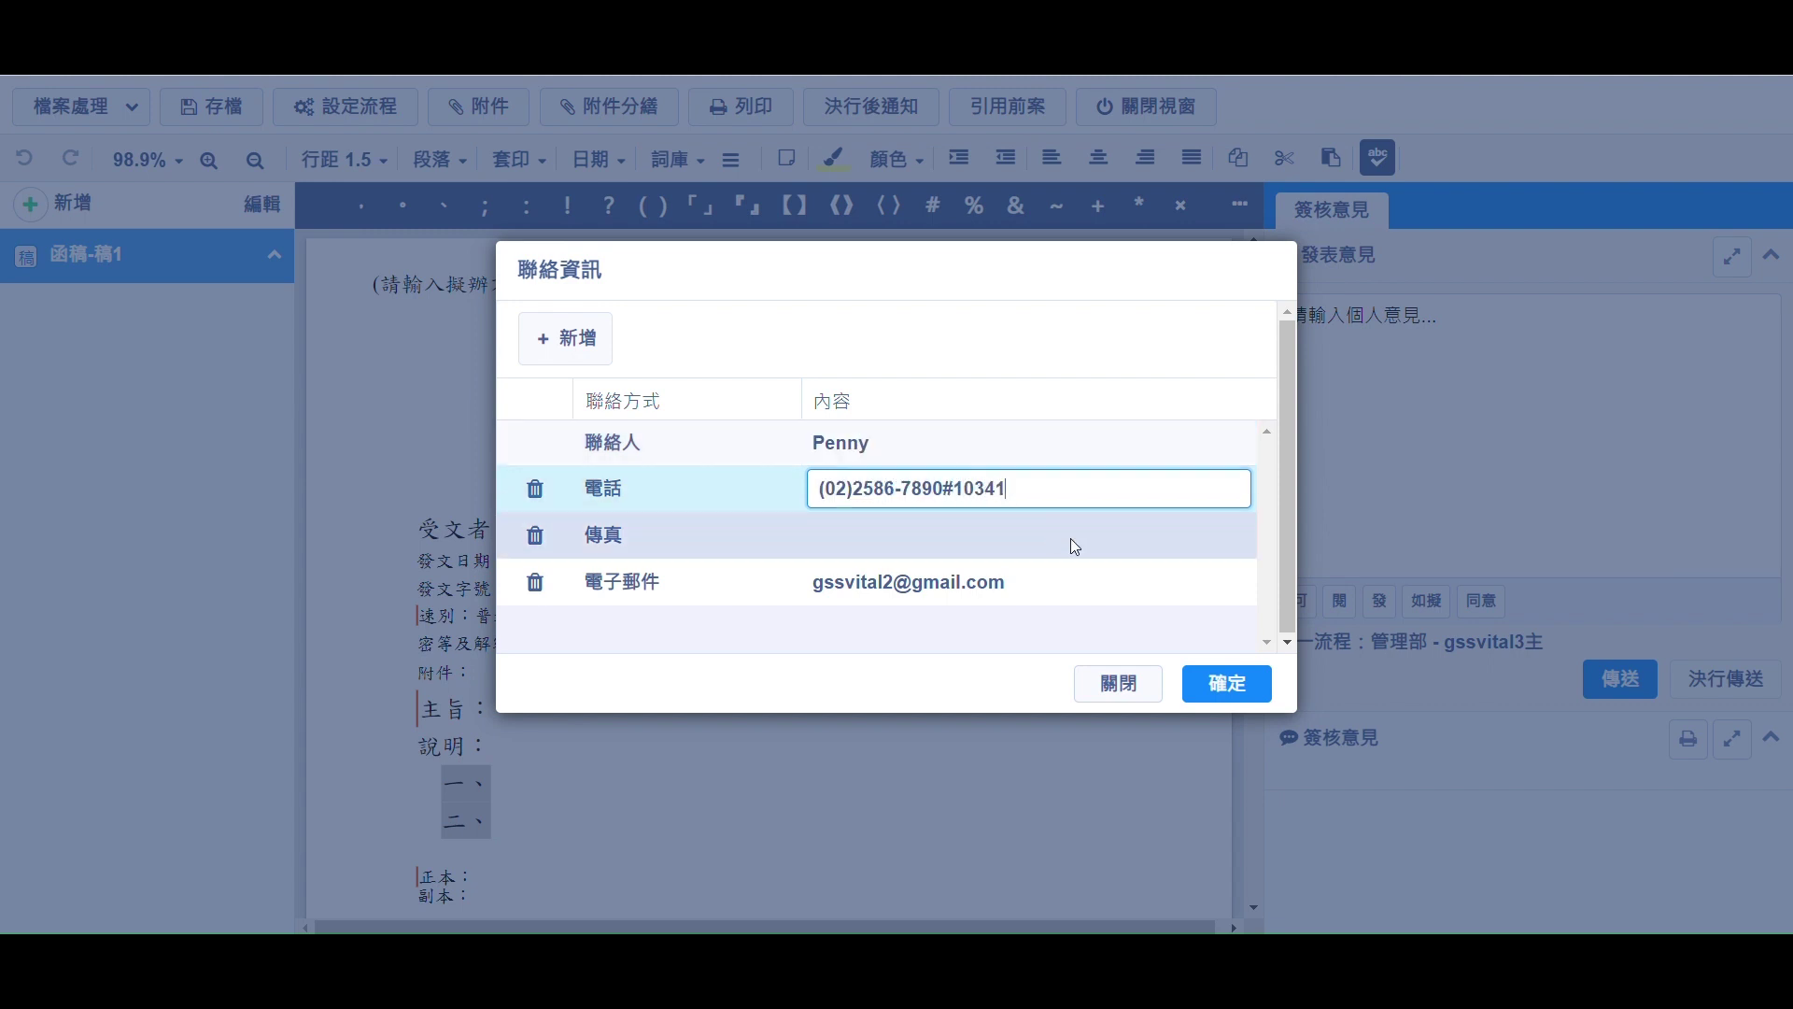
left_click(1216, 683)
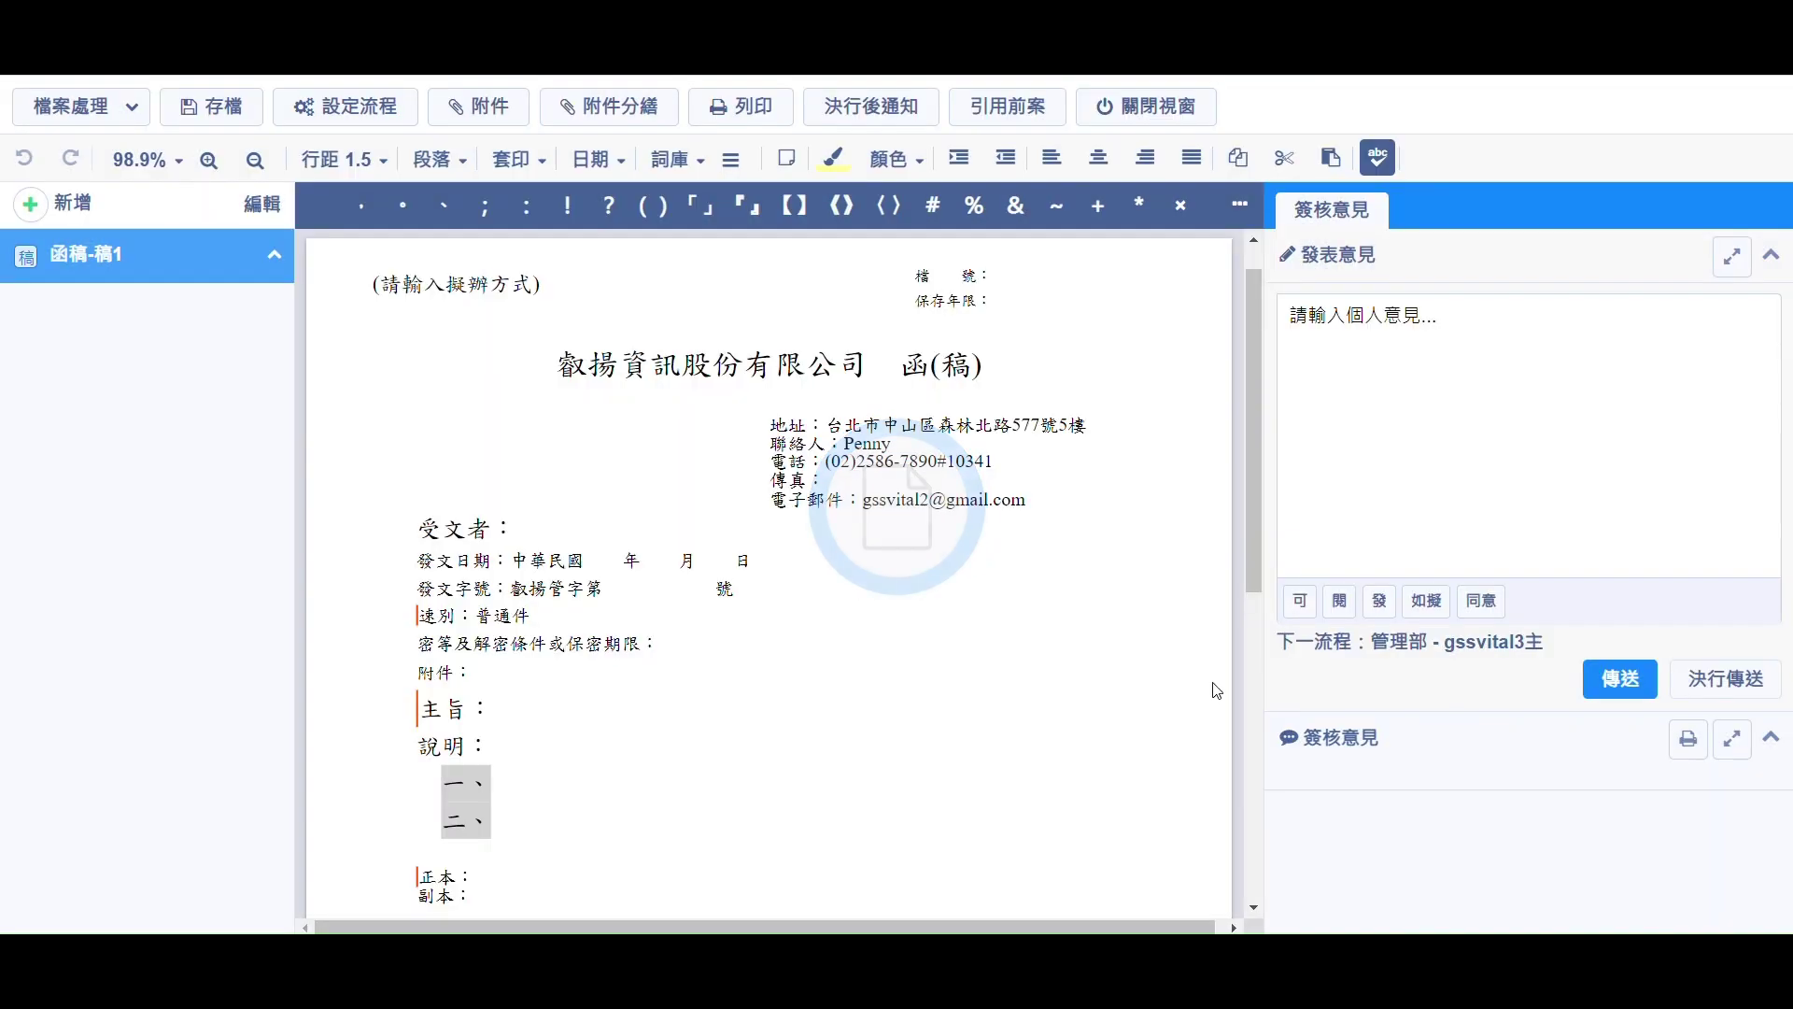
Set the letter's 速別 to 速件
scroll(933, 715, "down", 1)
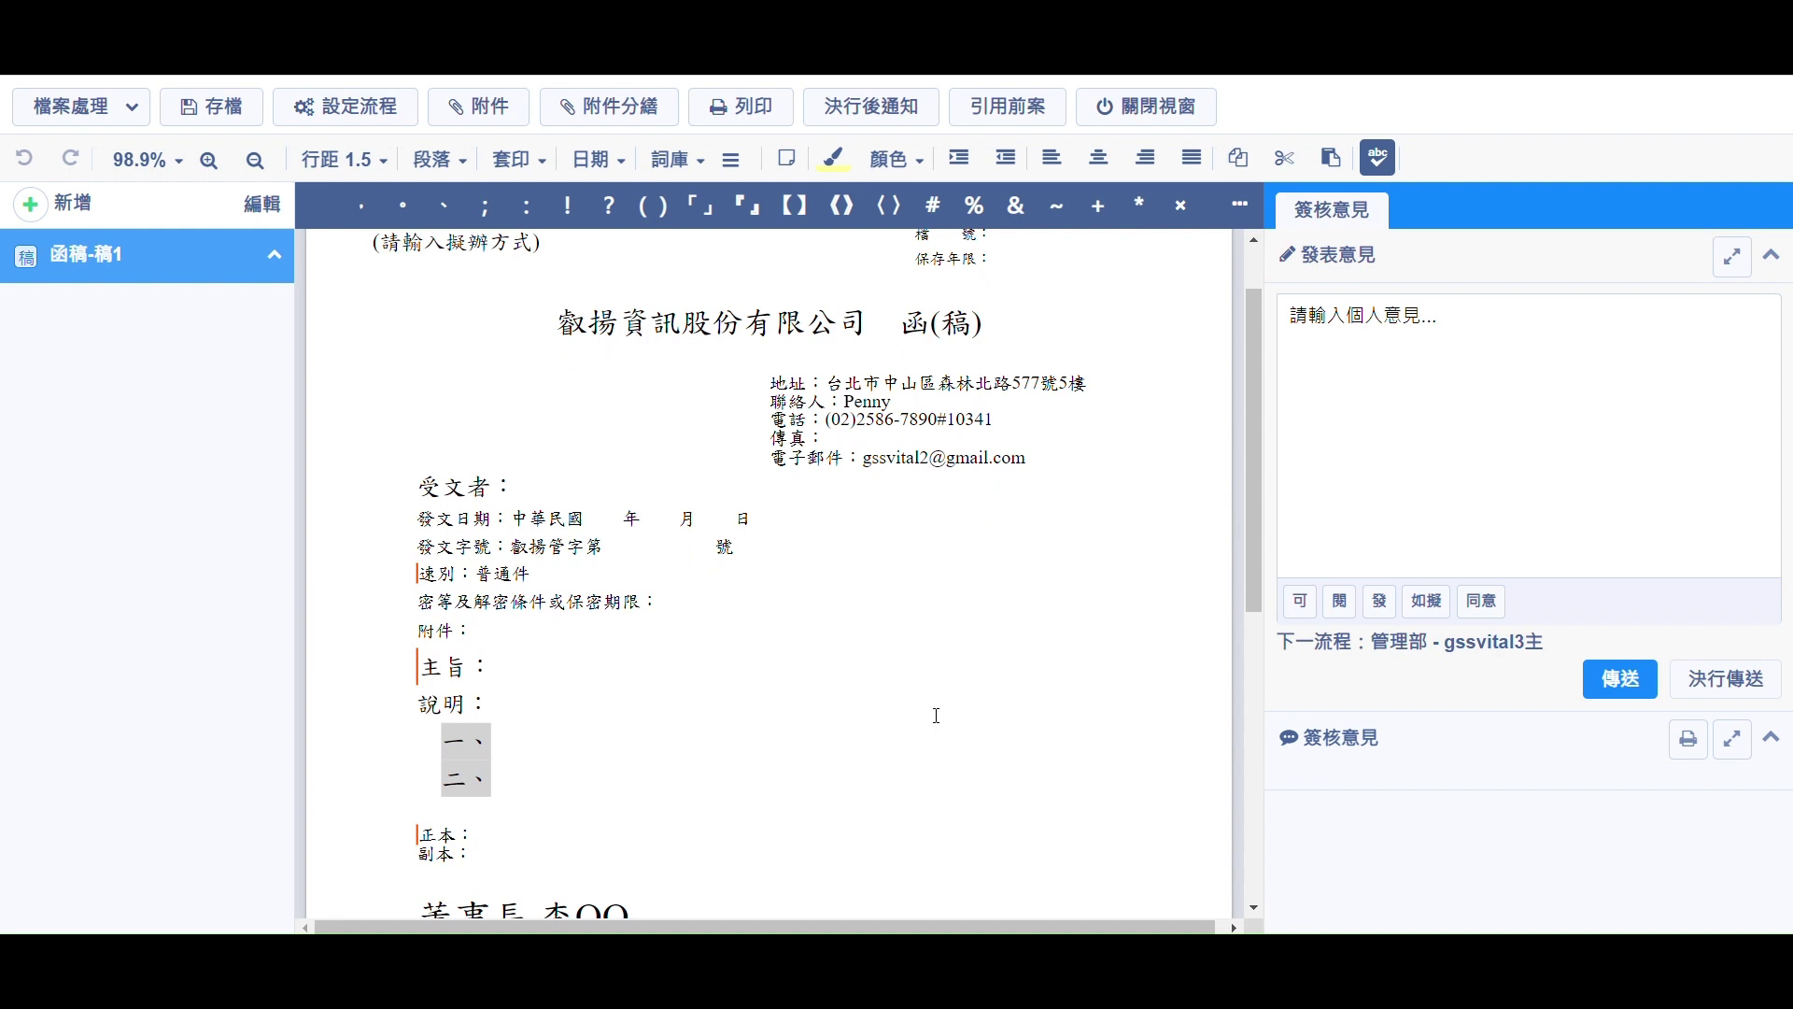
scroll(936, 715, "down", 2)
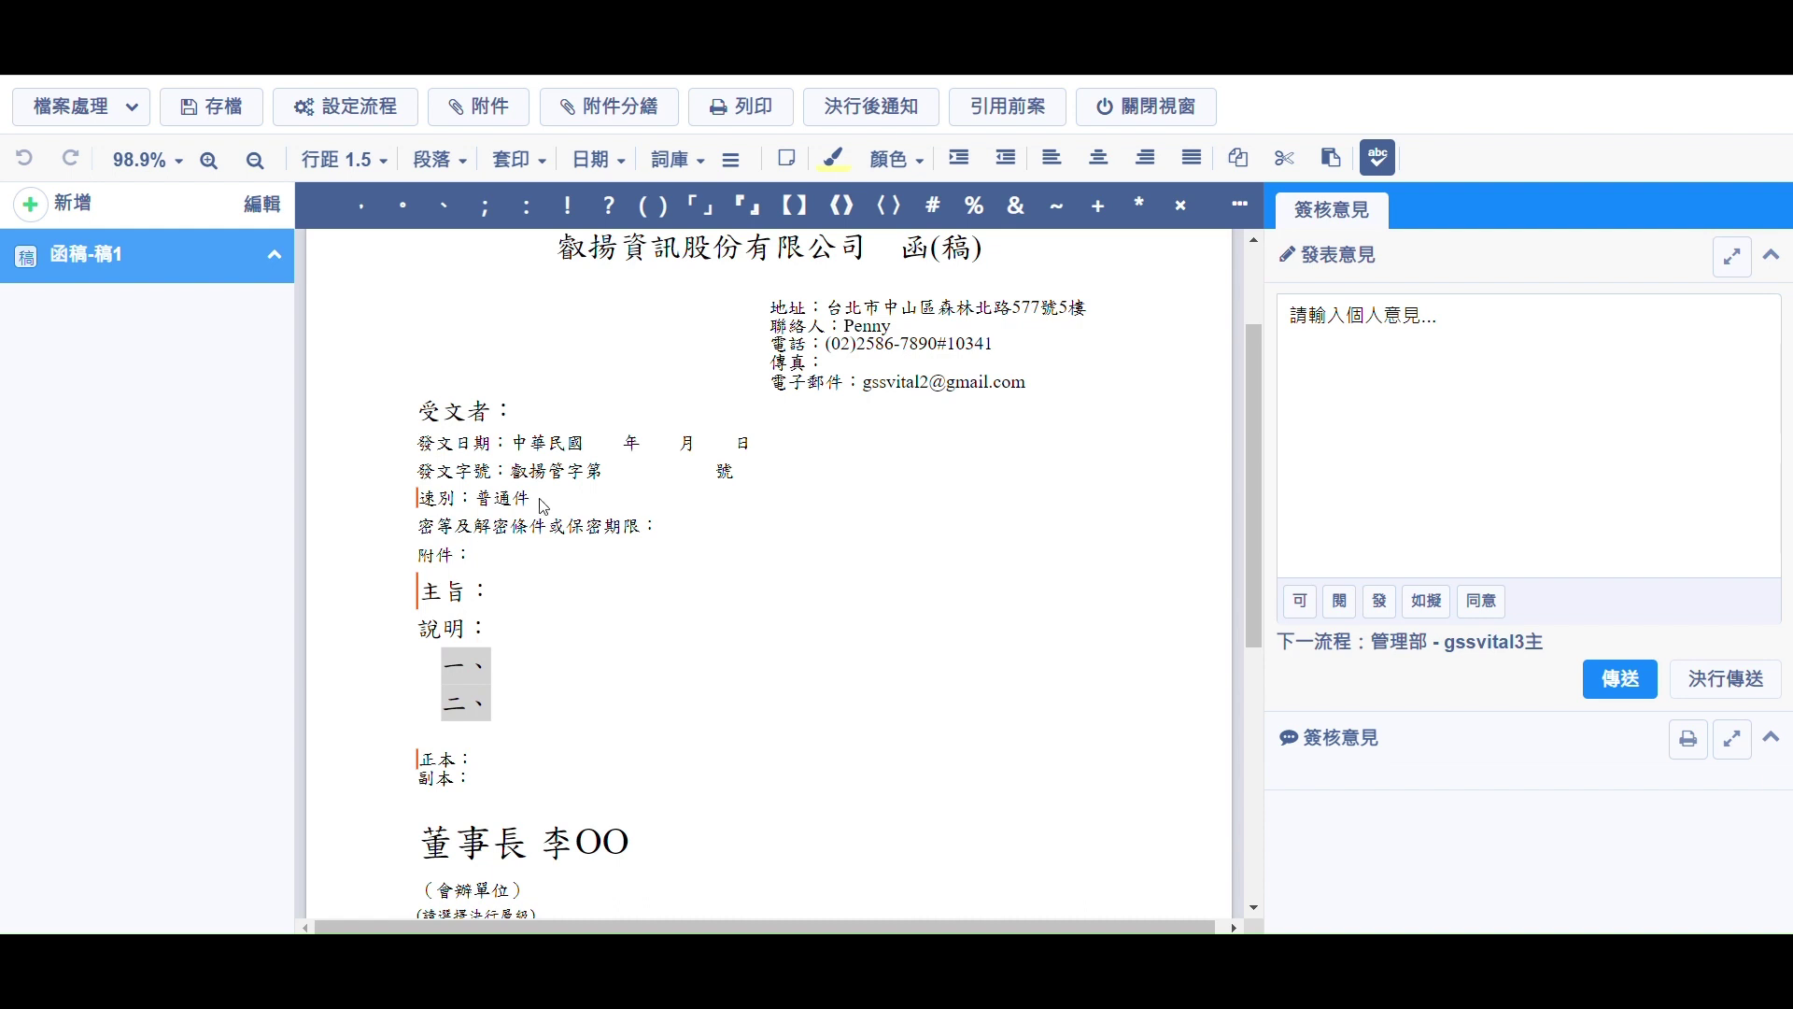
left_click(512, 504)
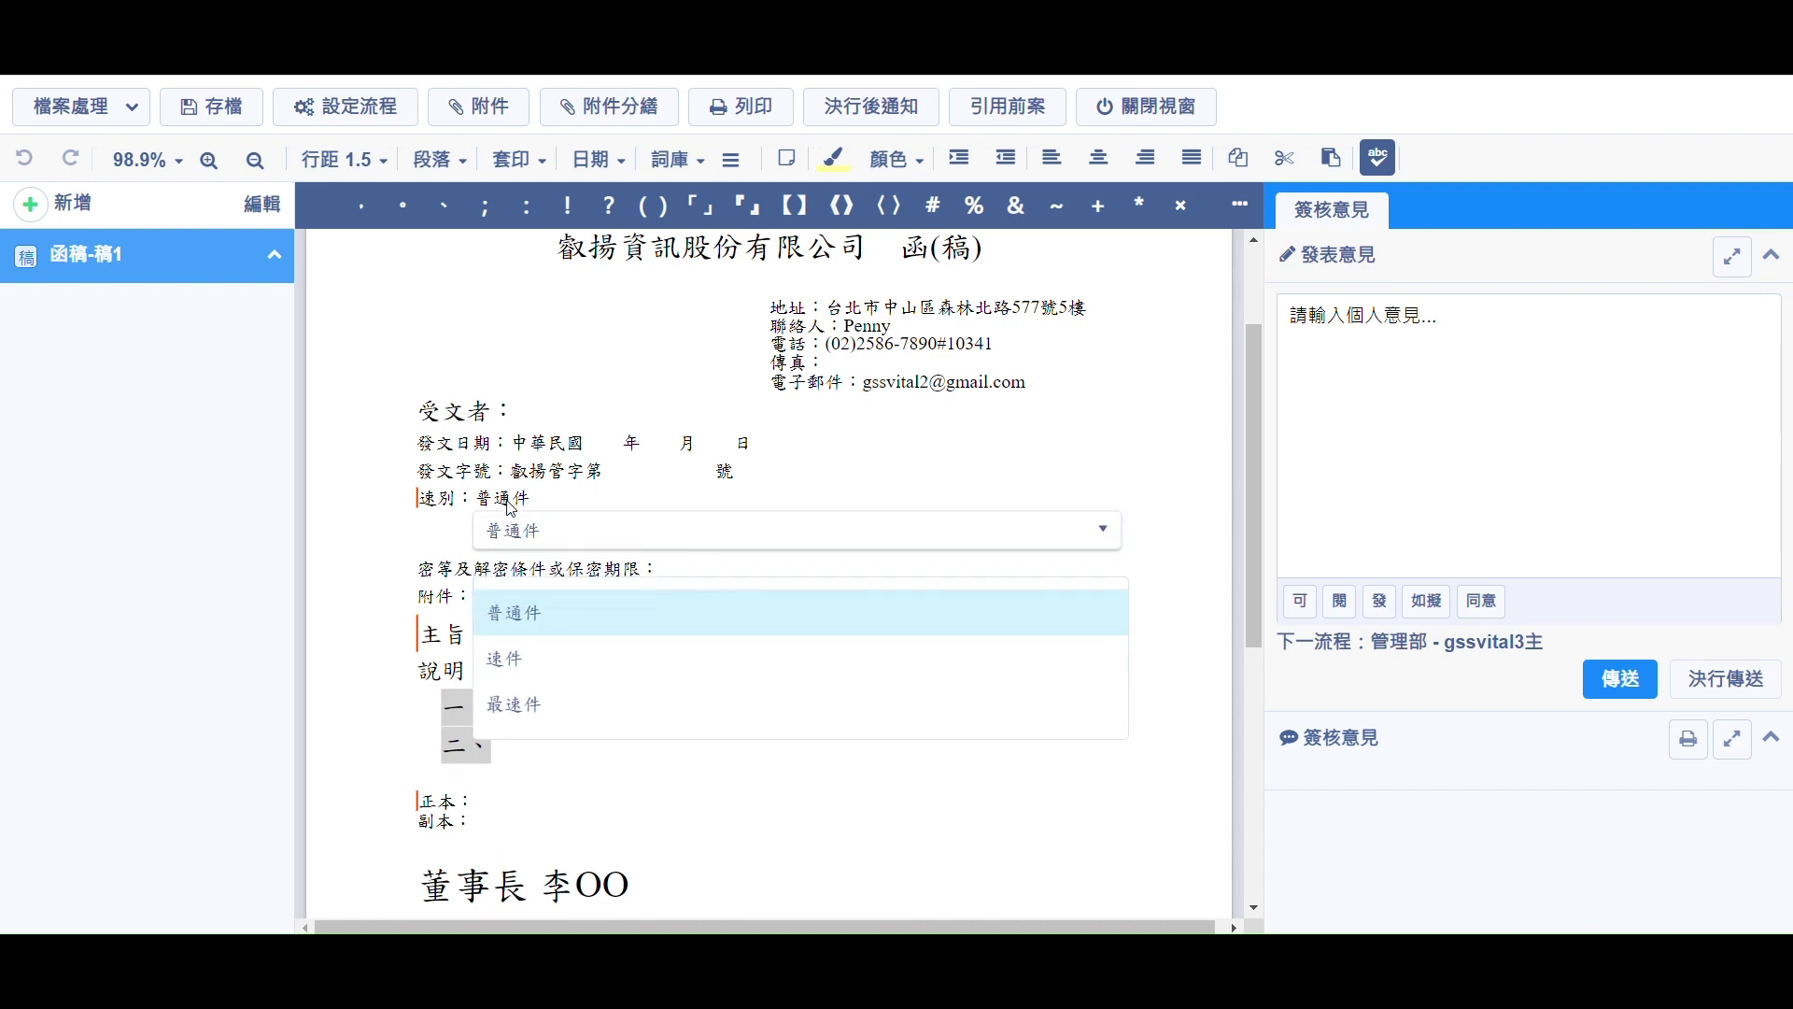
left_click(519, 657)
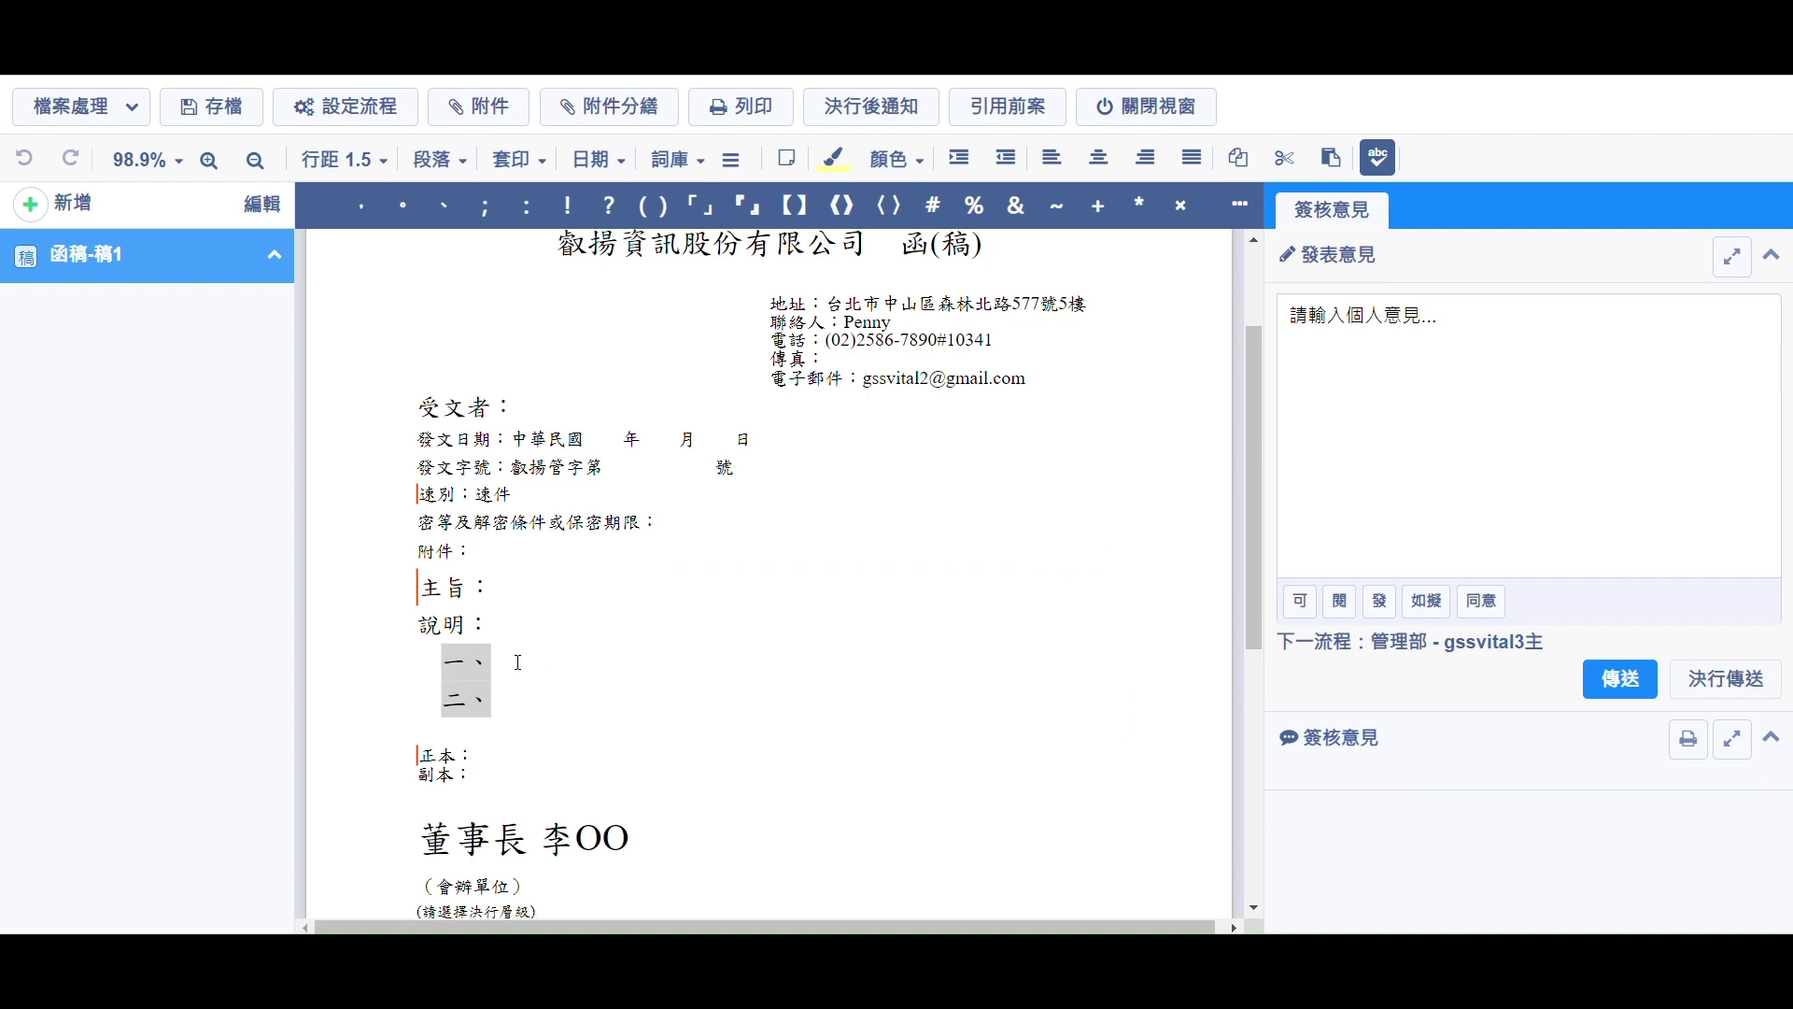
Place the text cursor in the empty 主旨 line of the letter
scroll(518, 662, "down", 1)
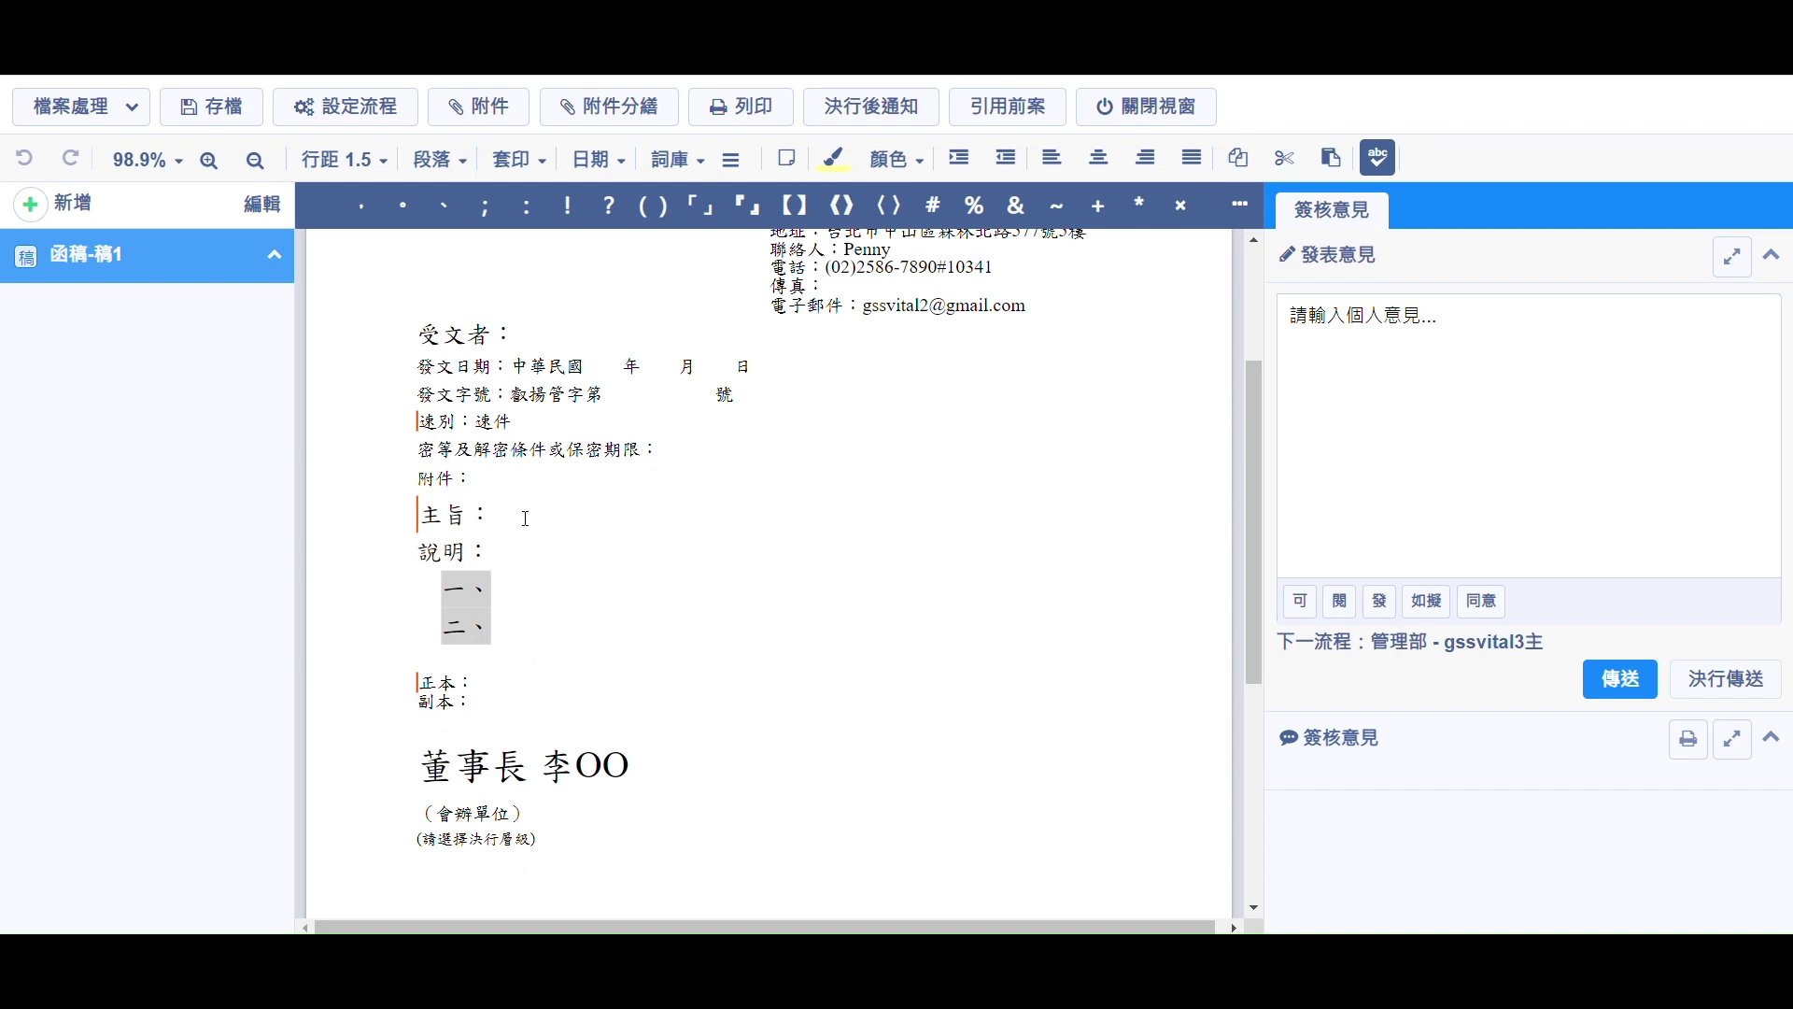
key("space")
left_click(526, 518)
type("邀請")
key("BackSpace")
key("BackSpace")
Copy the subject sentence 為讓各機關儘速申請驗證作業，請規劃相關推廣活動，請查照。 from the Word document into the letter's 主旨
left_click(1252, 836)
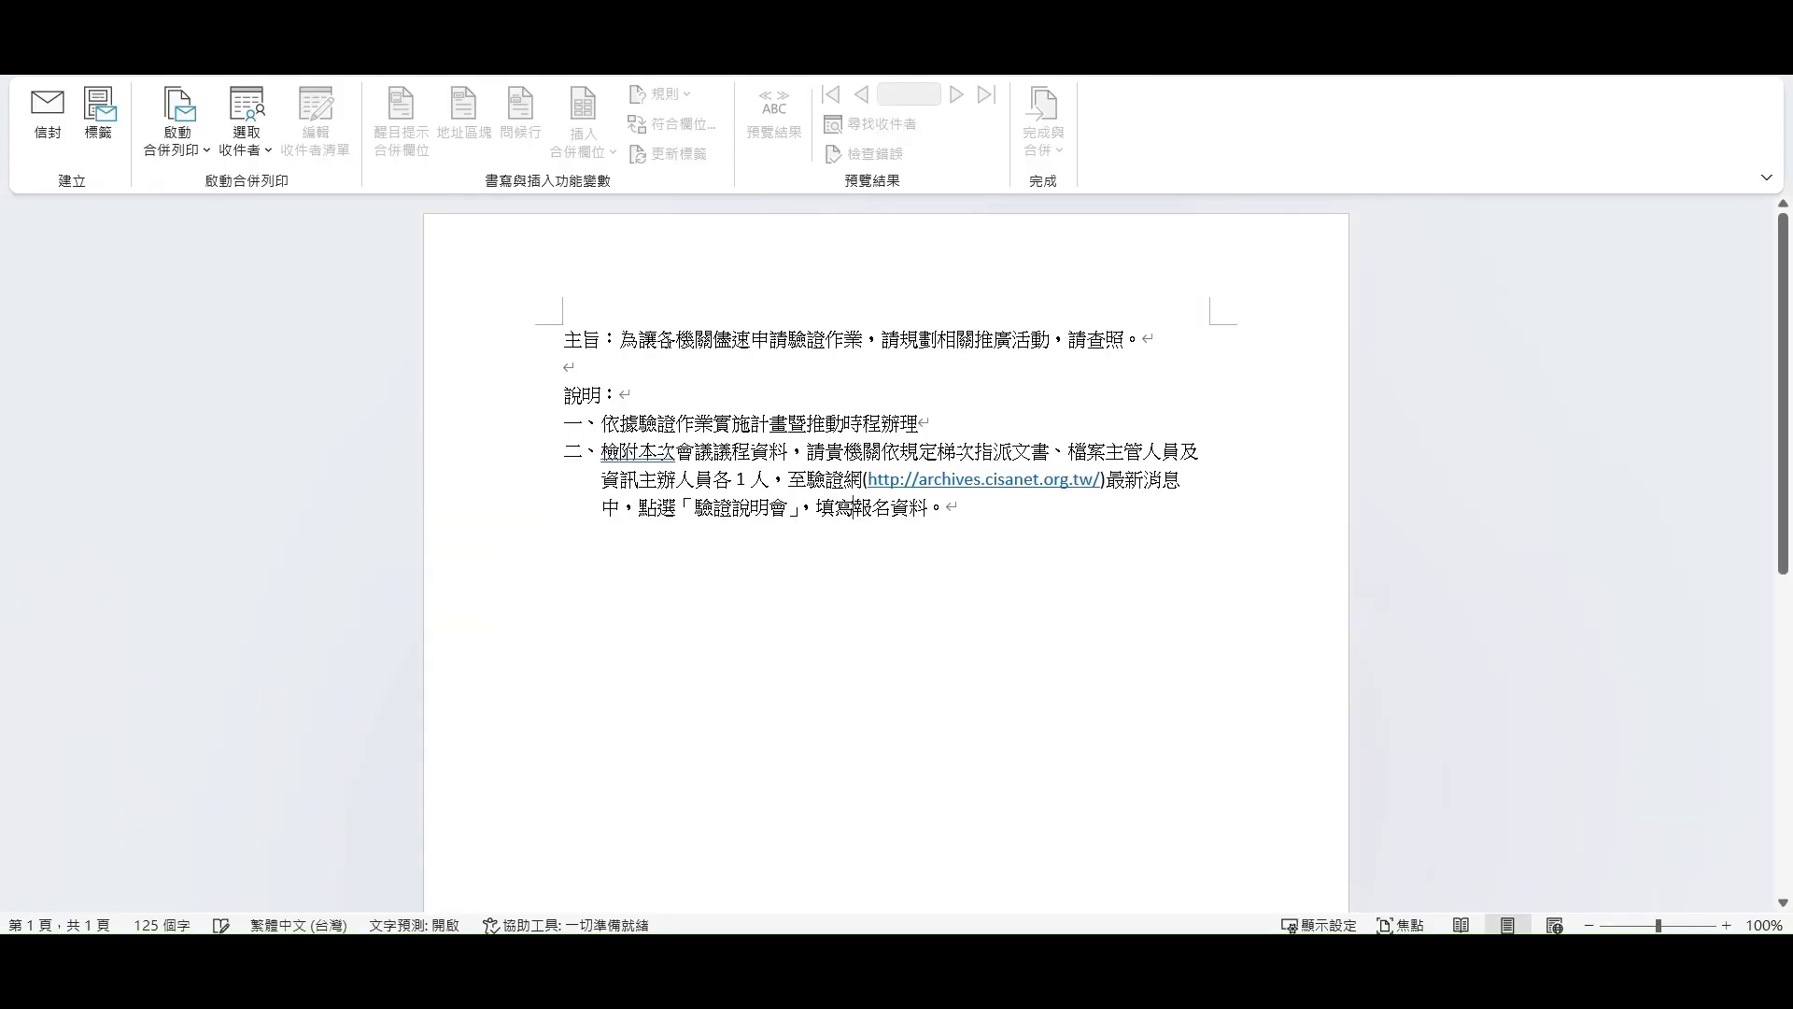
left_click_drag(619, 339, 1143, 339)
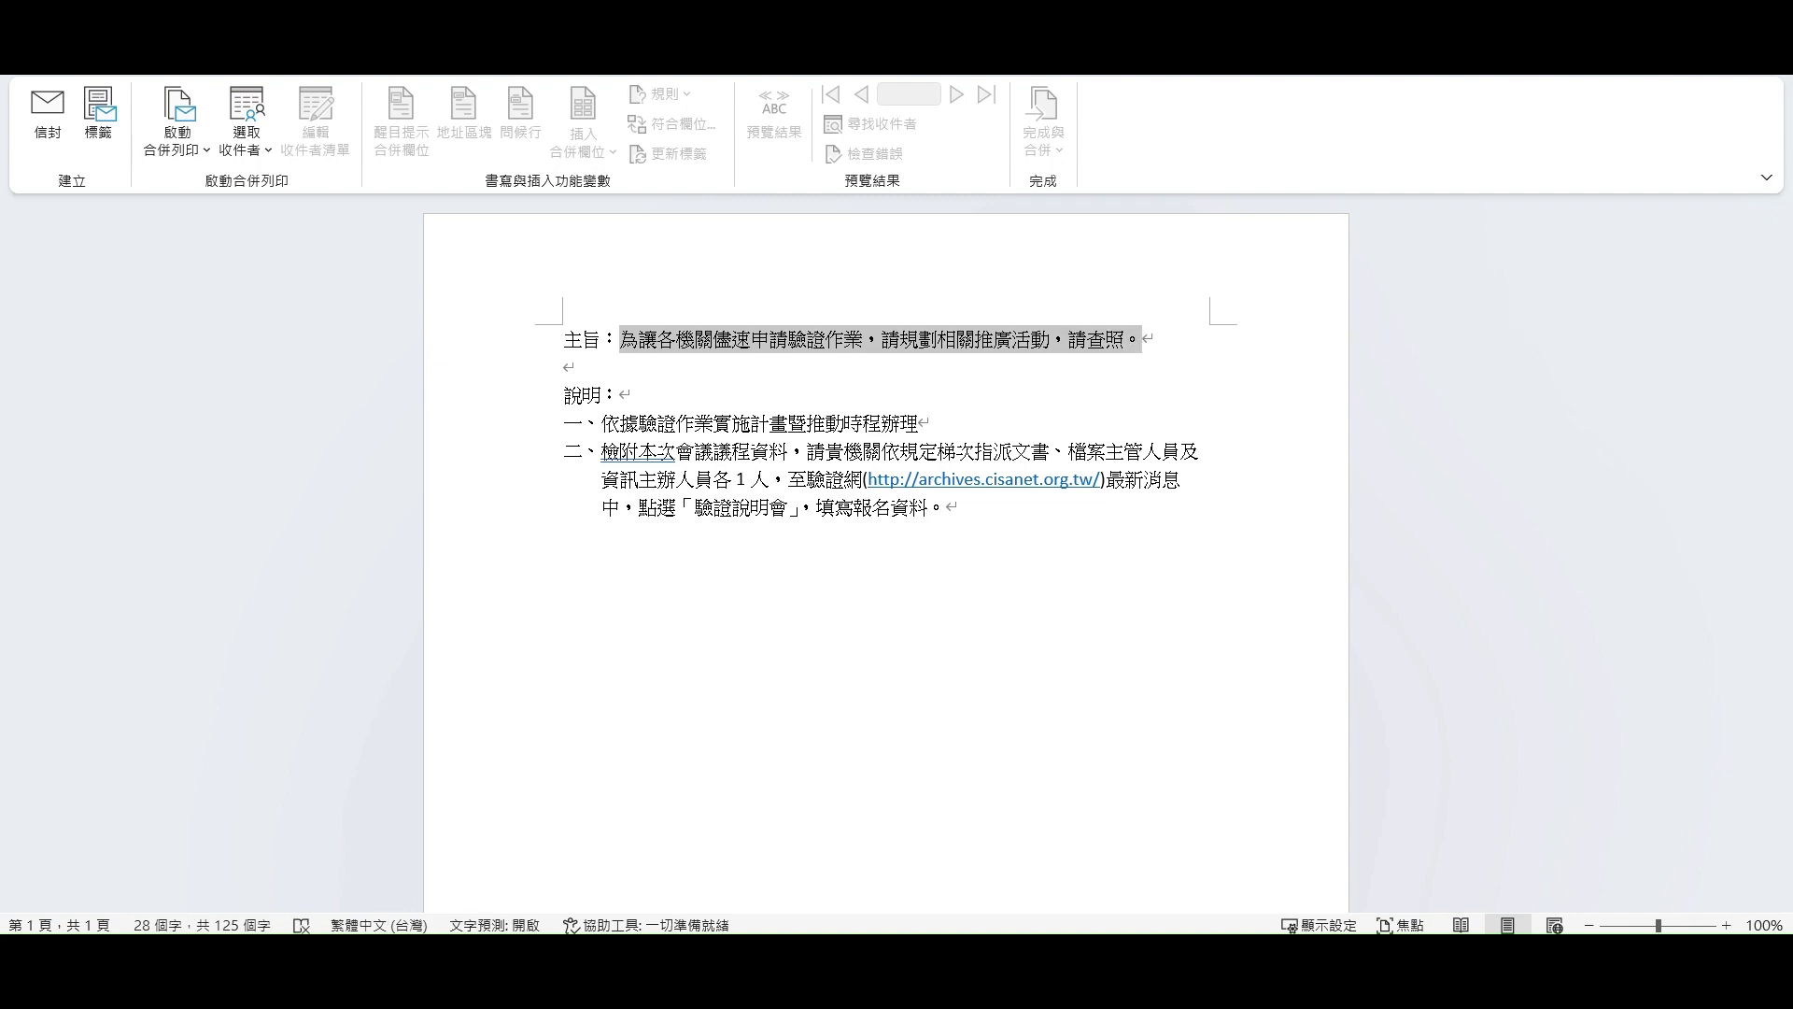
key("ctrl+c")
key("alt+Tab")
key("ctrl+v")
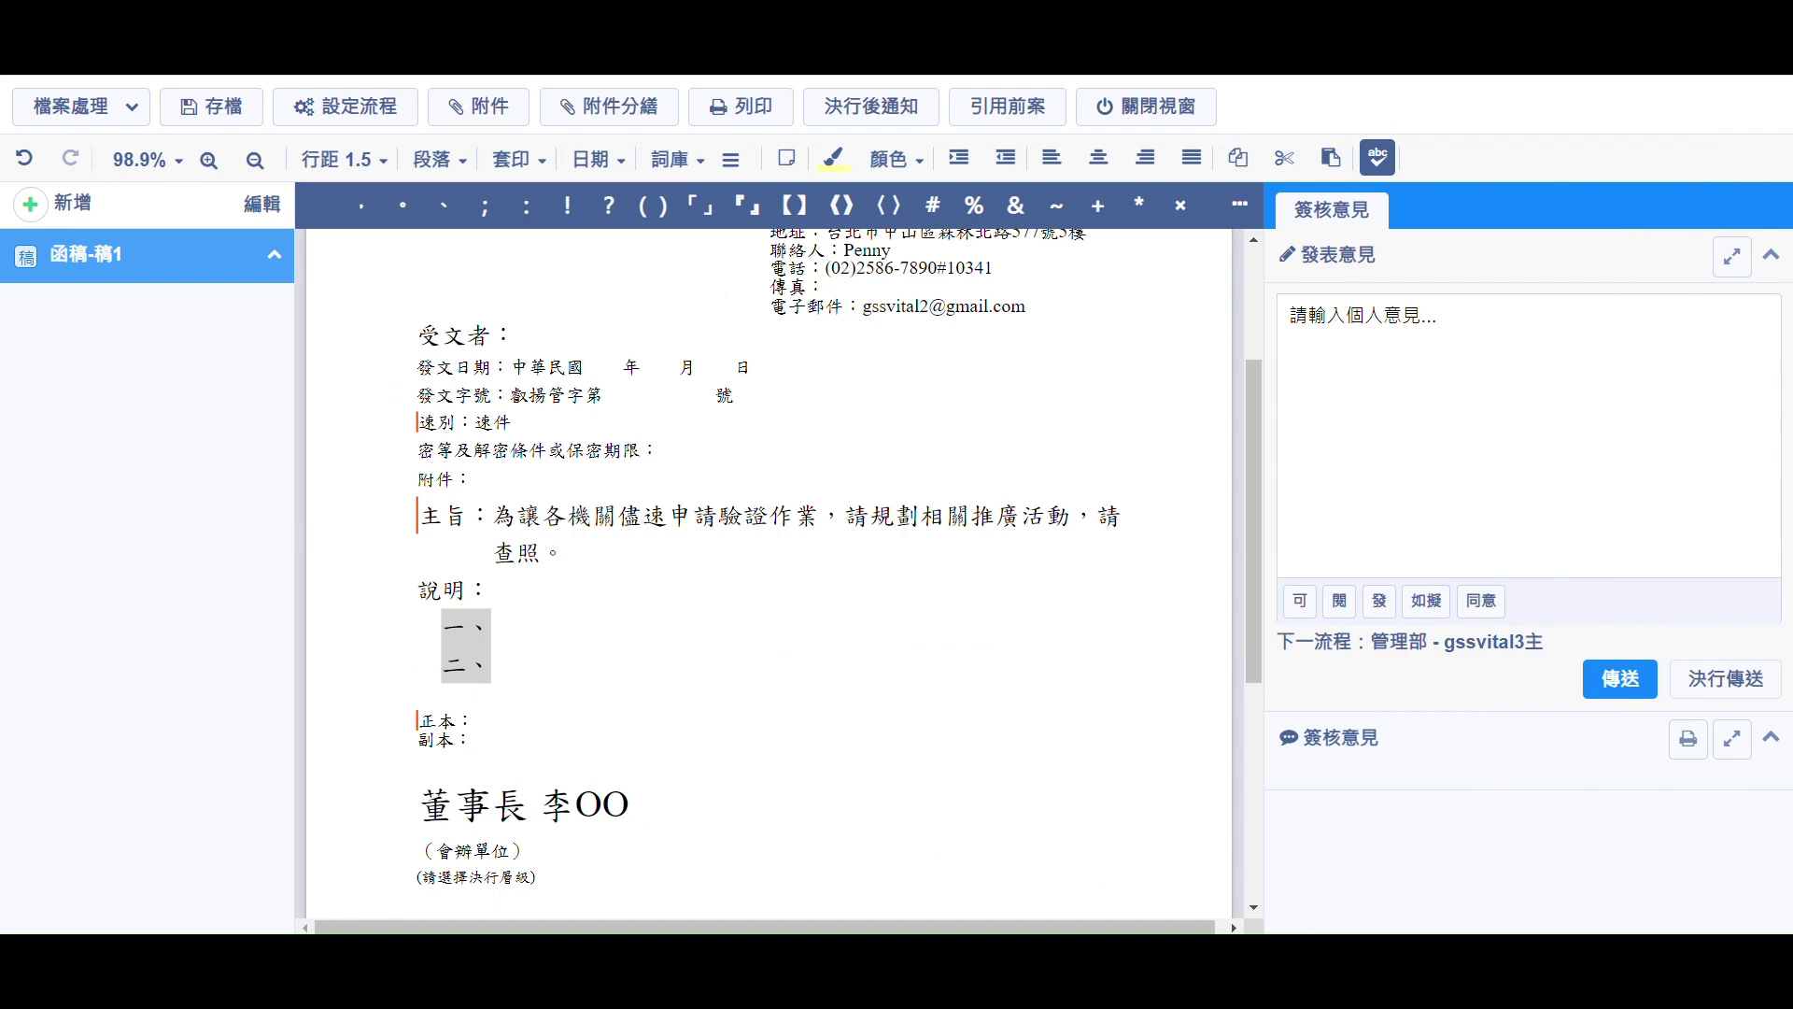
Copy 依據驗證作業實施計畫暨推動時程辦理 from the Word document into item 一 of the letter's 說明
key("alt+Tab")
left_click_drag(924, 422, 608, 436)
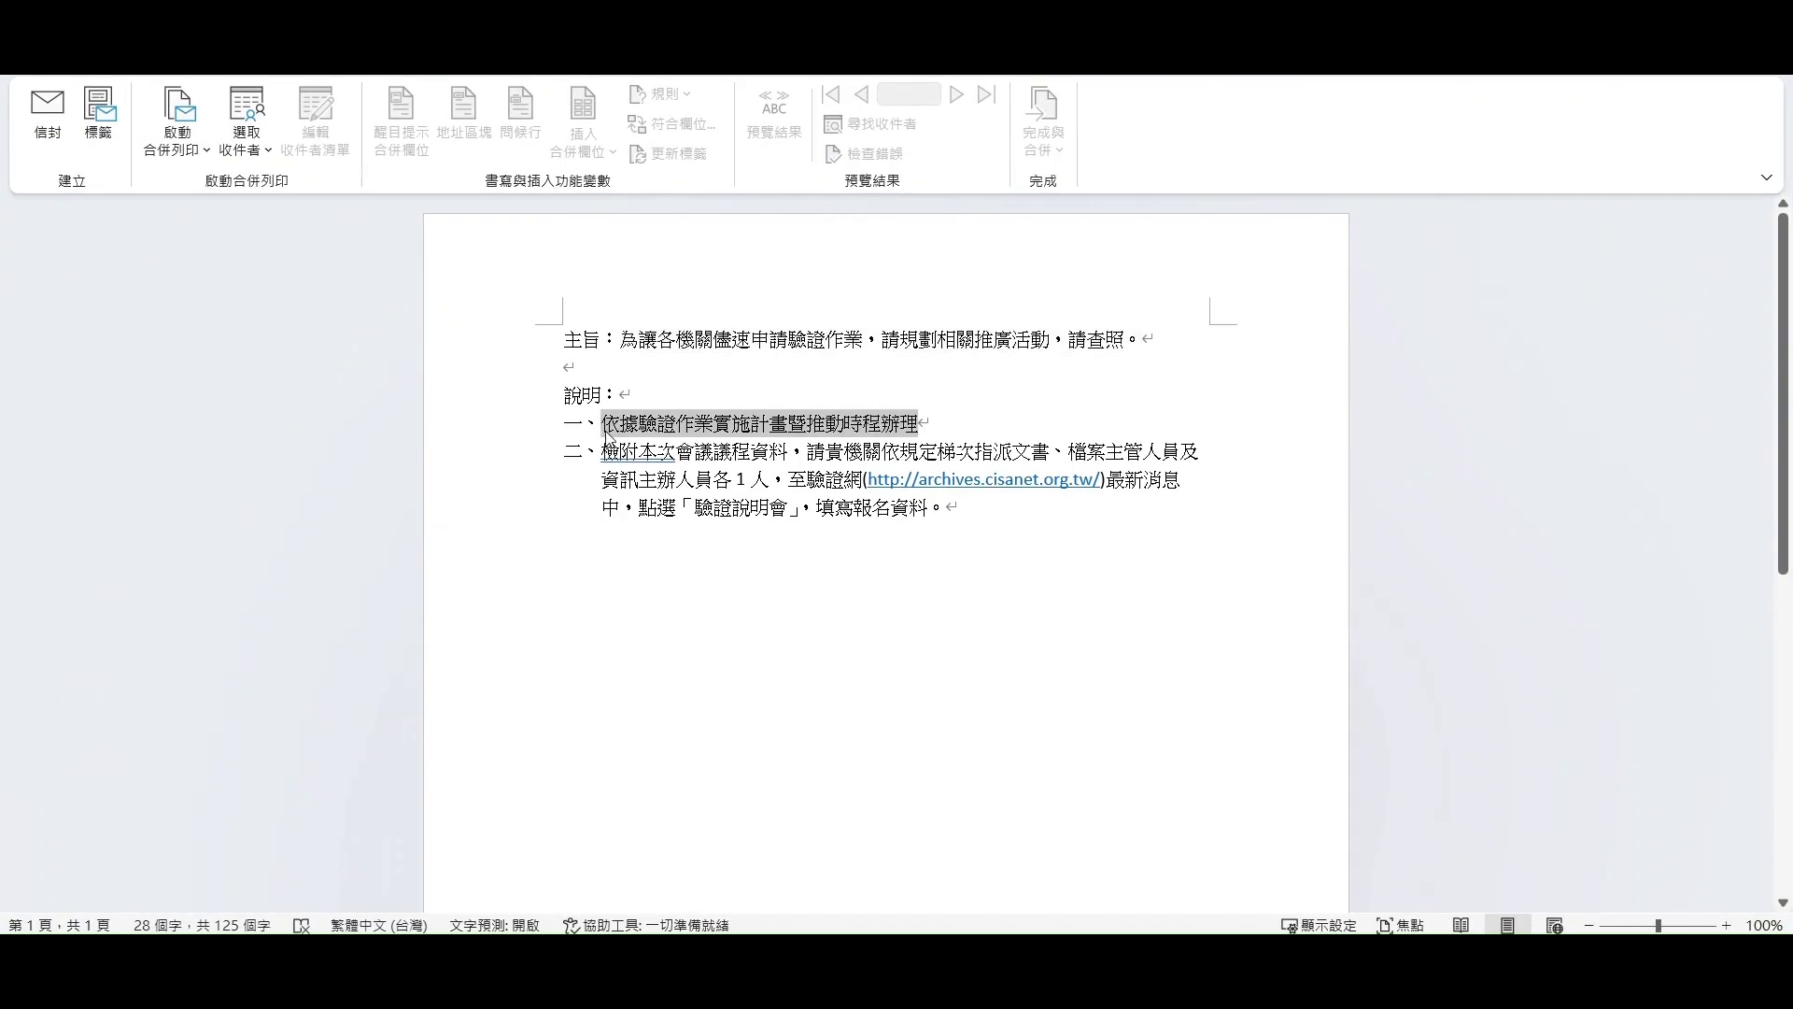
key("alt+Tab")
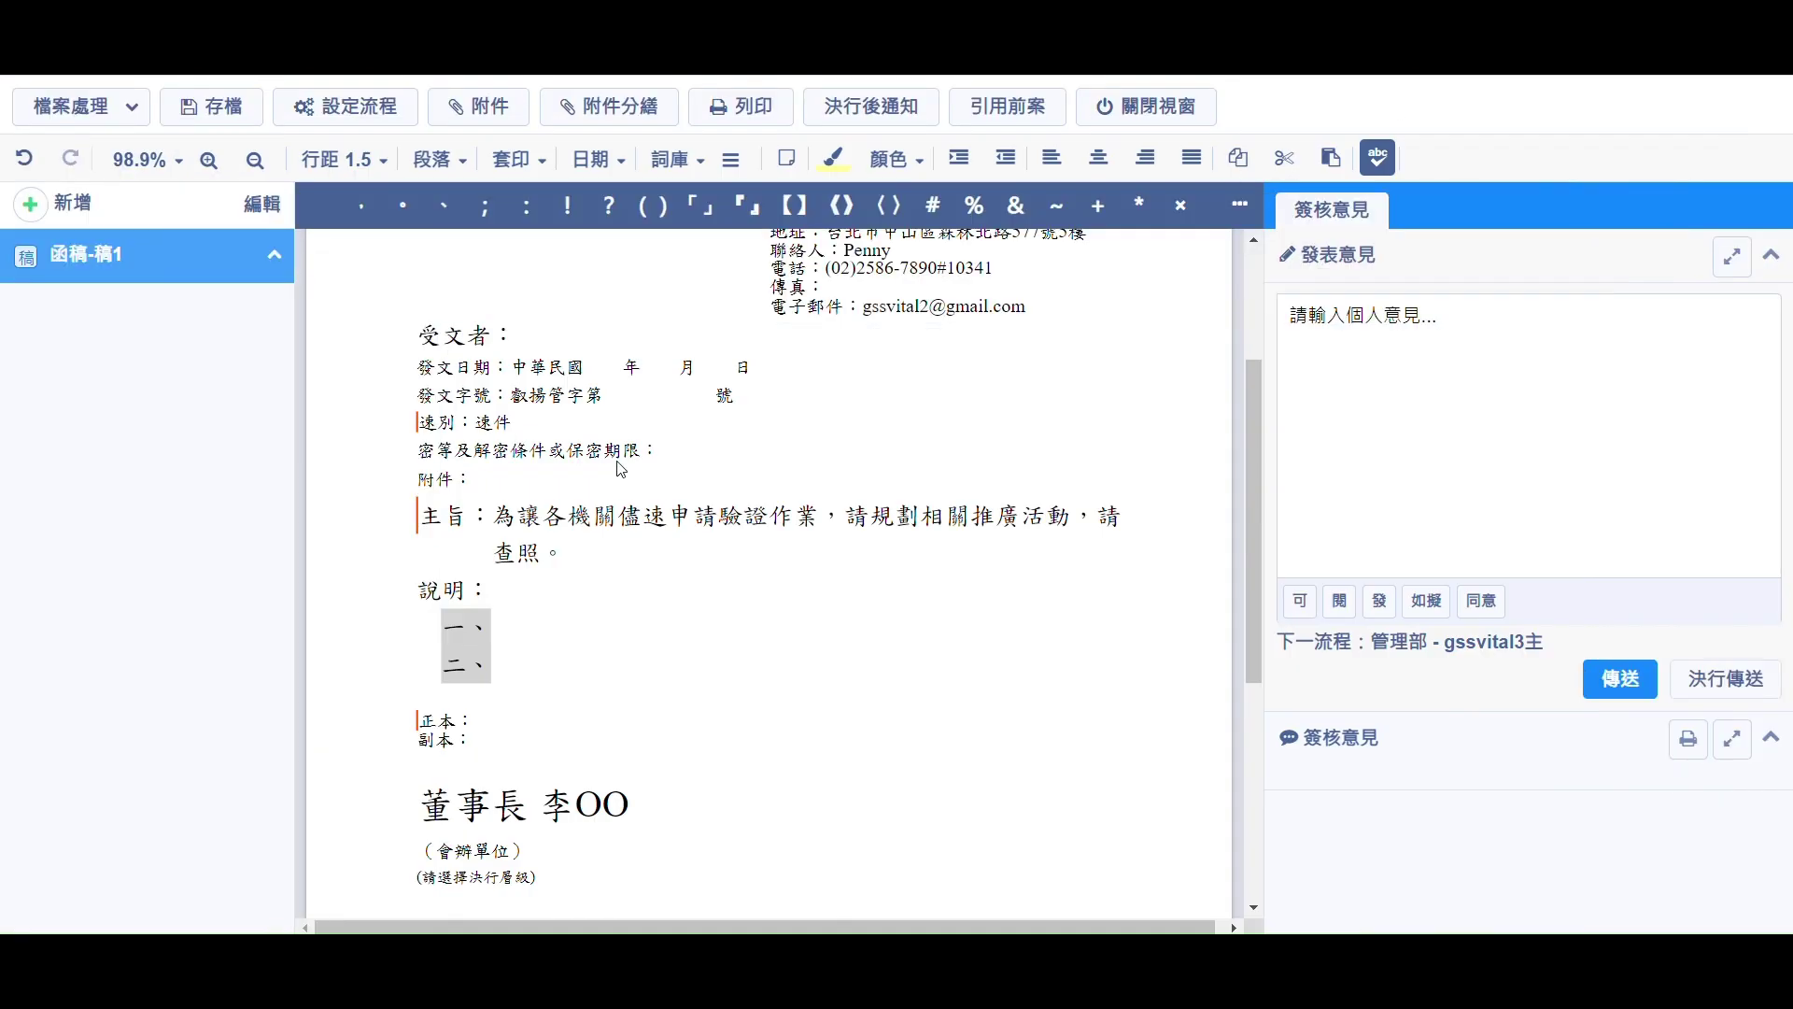
key("ctrl+v")
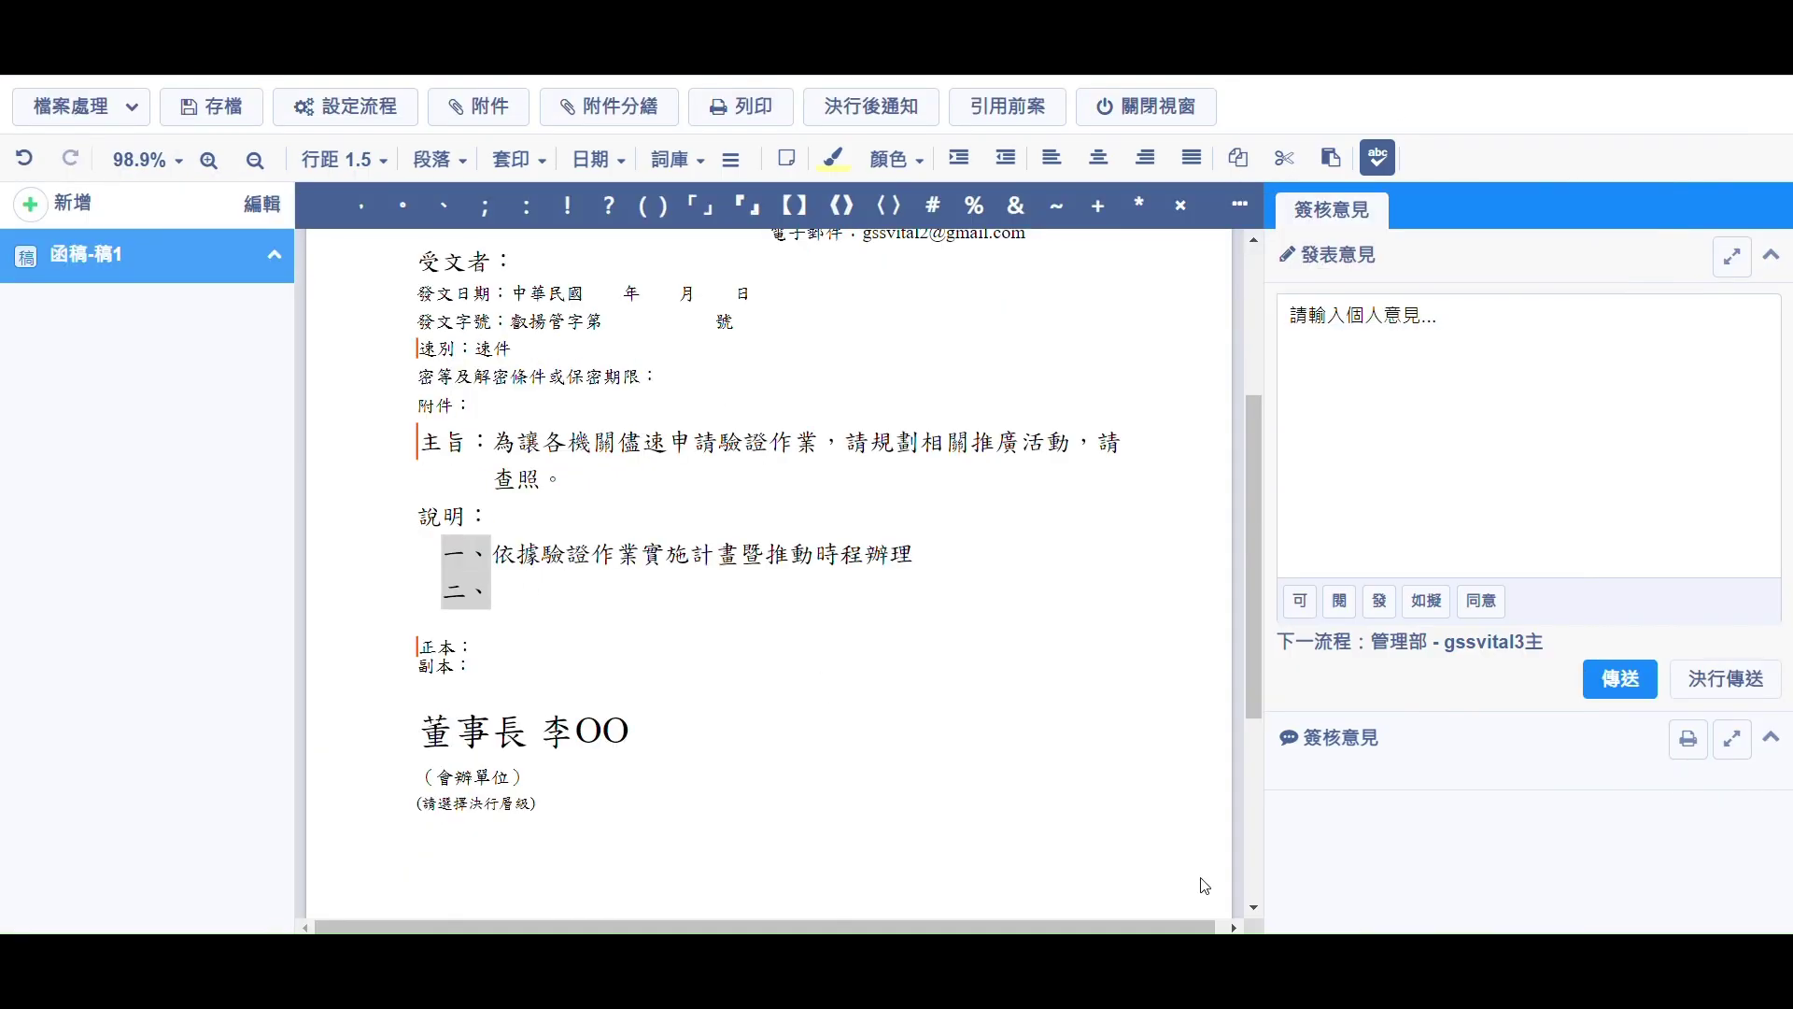
Copy the full item 二 text, beginning 檢附本次會議議程資料, from the Word document into item 二 of the letter's 說明
key("alt+Tab")
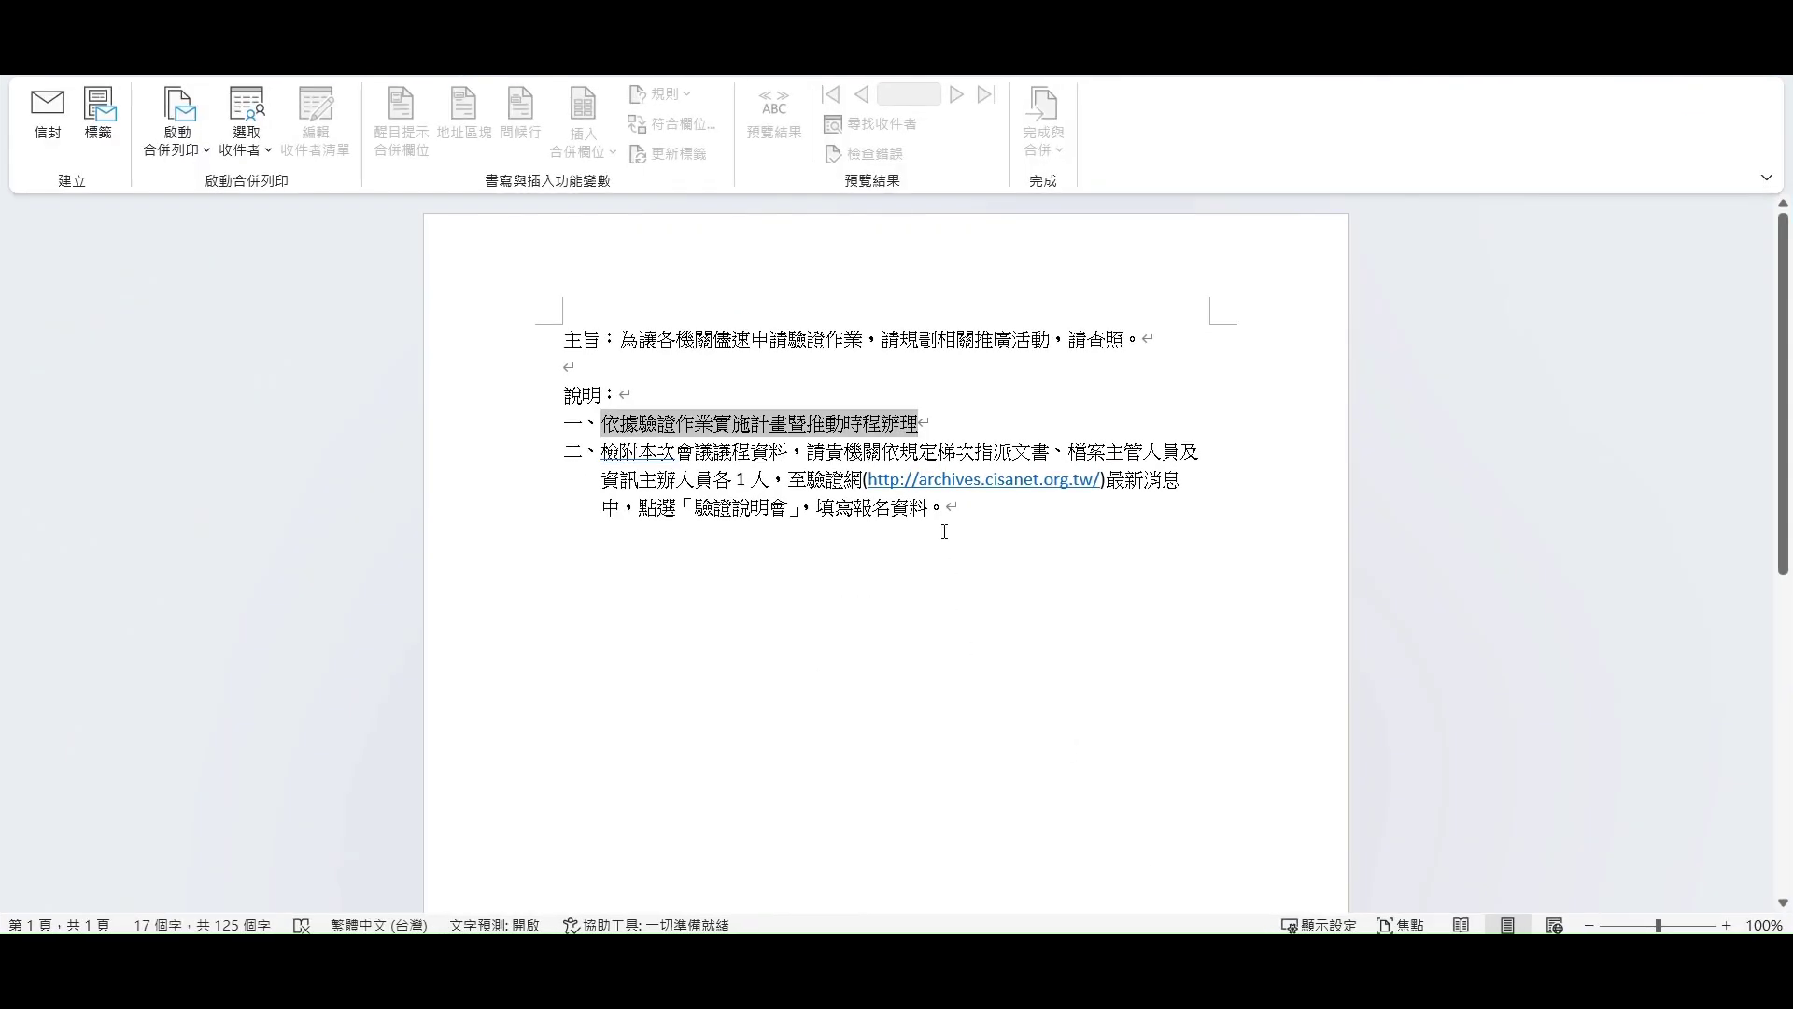
left_click_drag(953, 509, 601, 452)
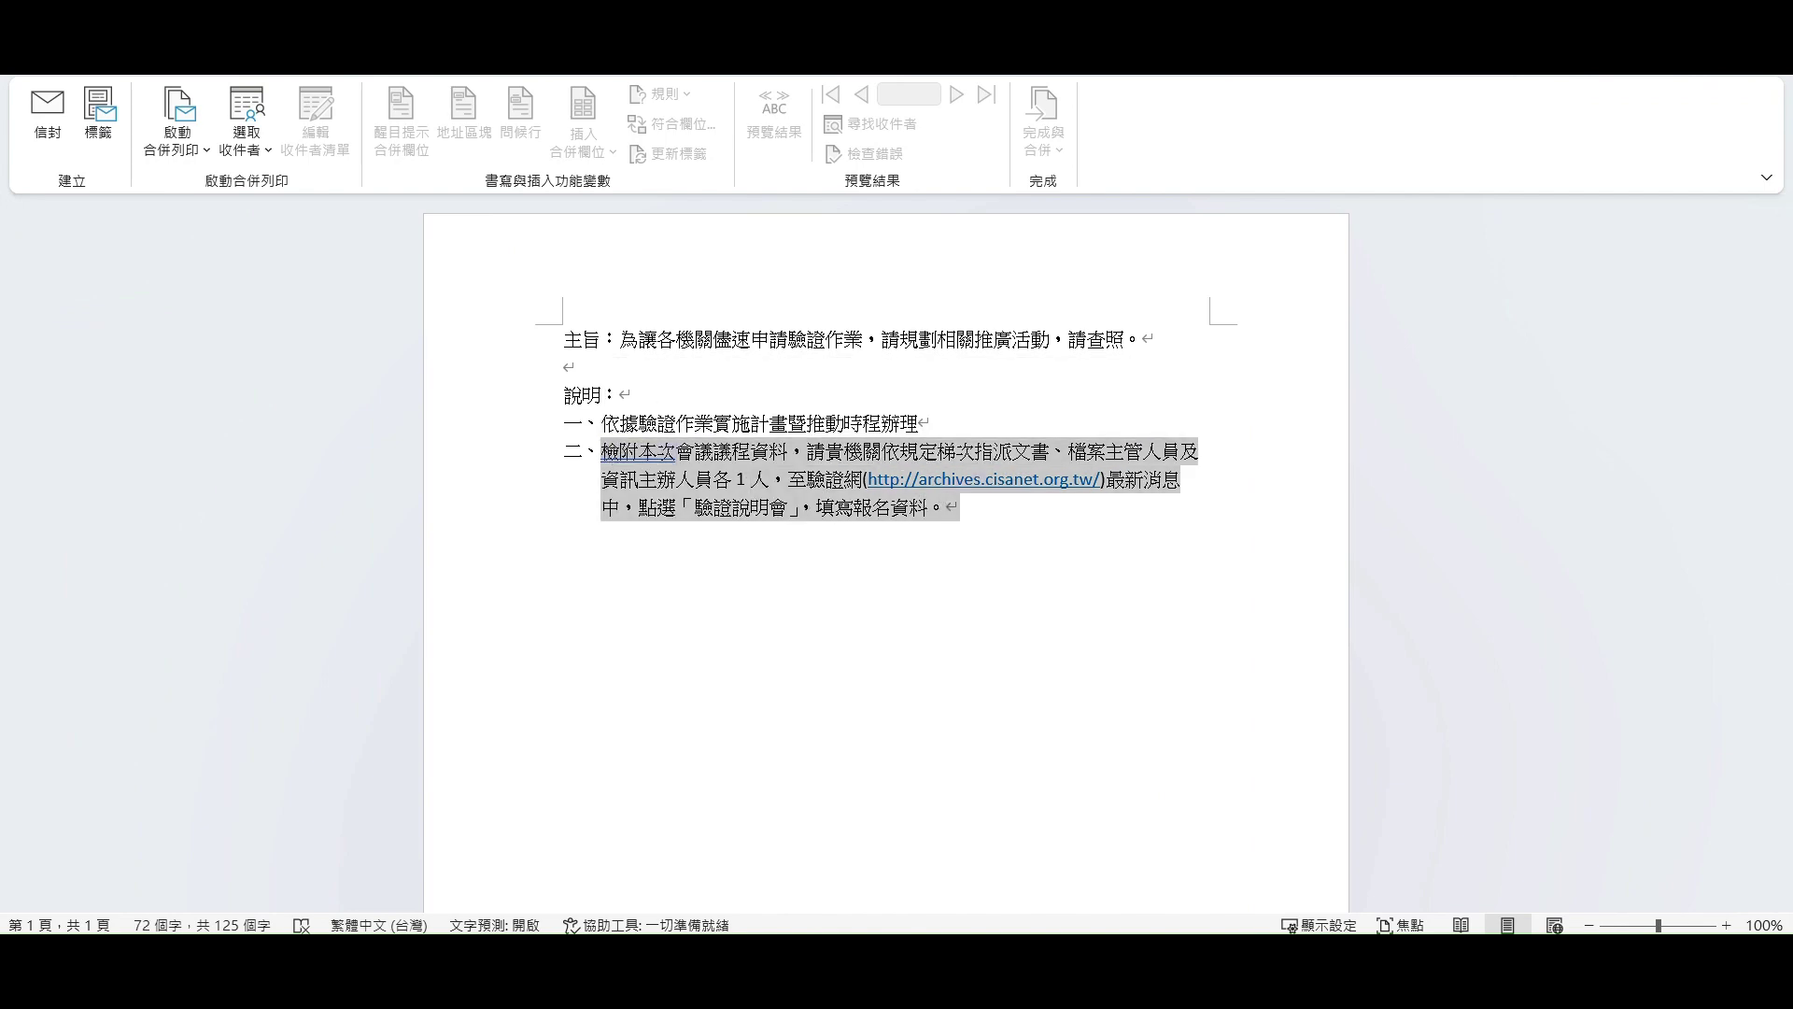
key("ctrl+c")
key("alt+Tab")
key("ctrl+v")
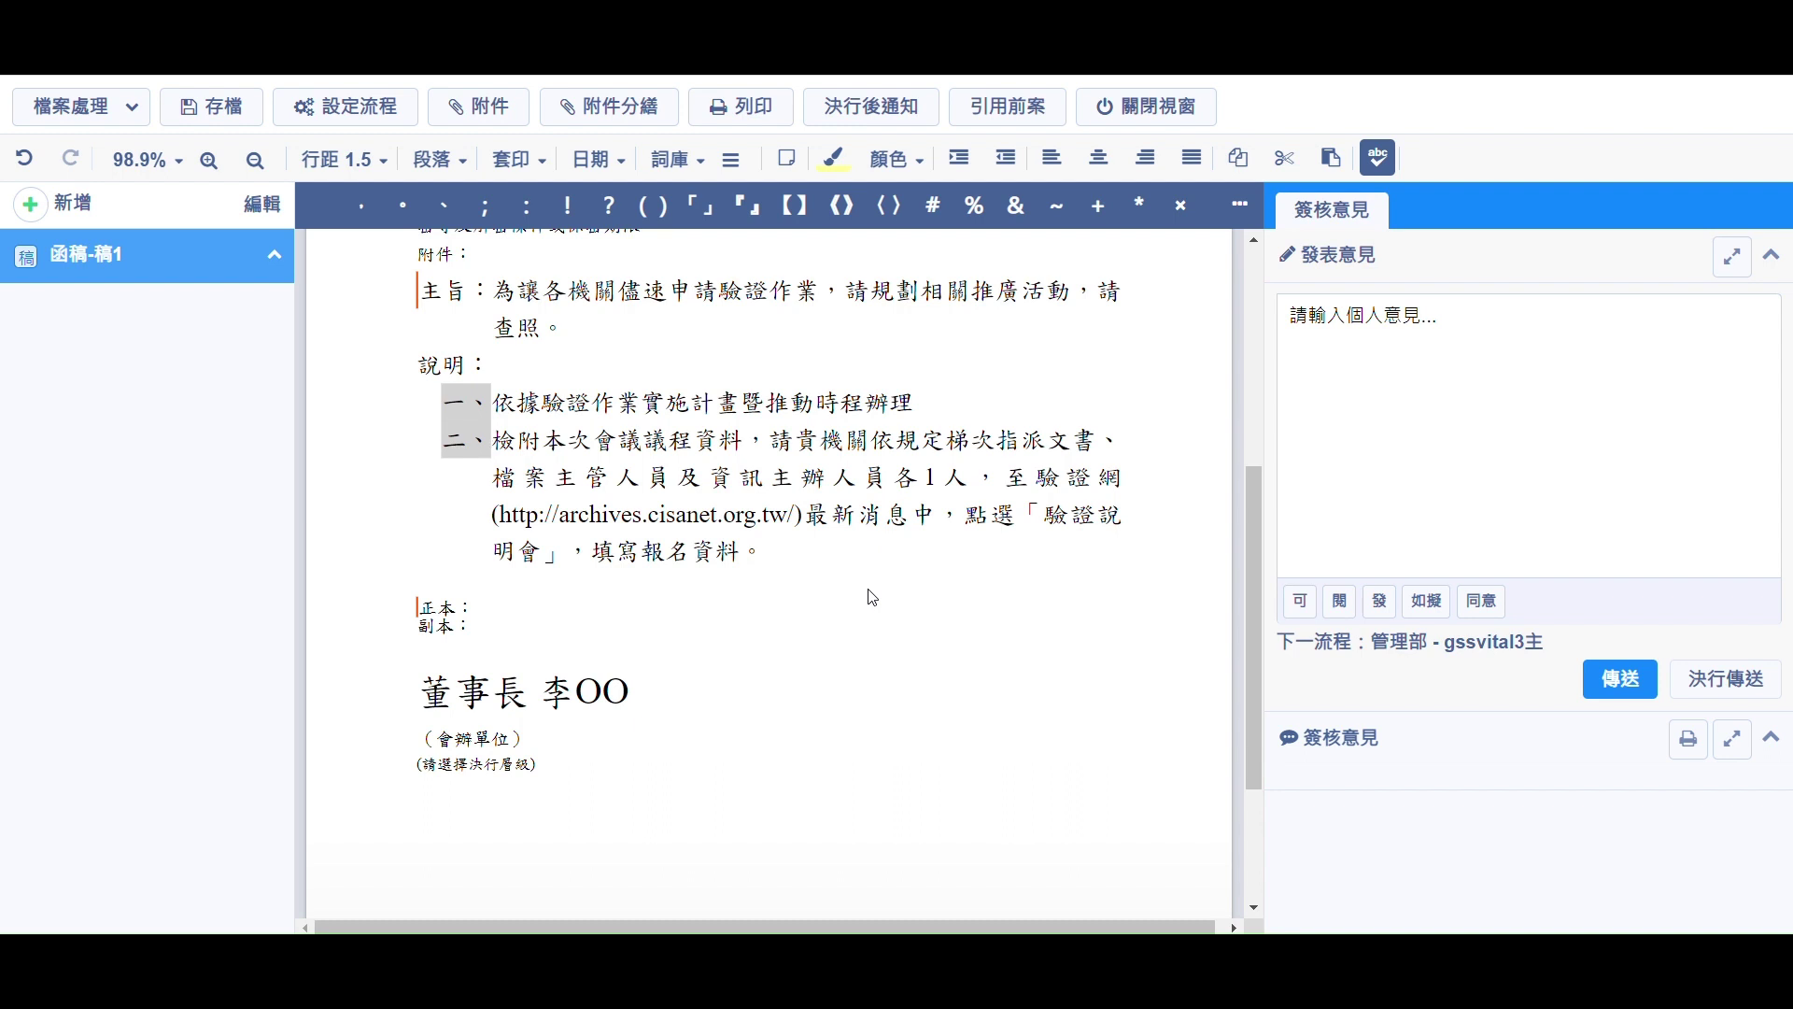
Add an indented sub-item (一) beneath item 二 of 說明 reading 參加時間:2023/10/12
left_click(783, 555)
key("Return")
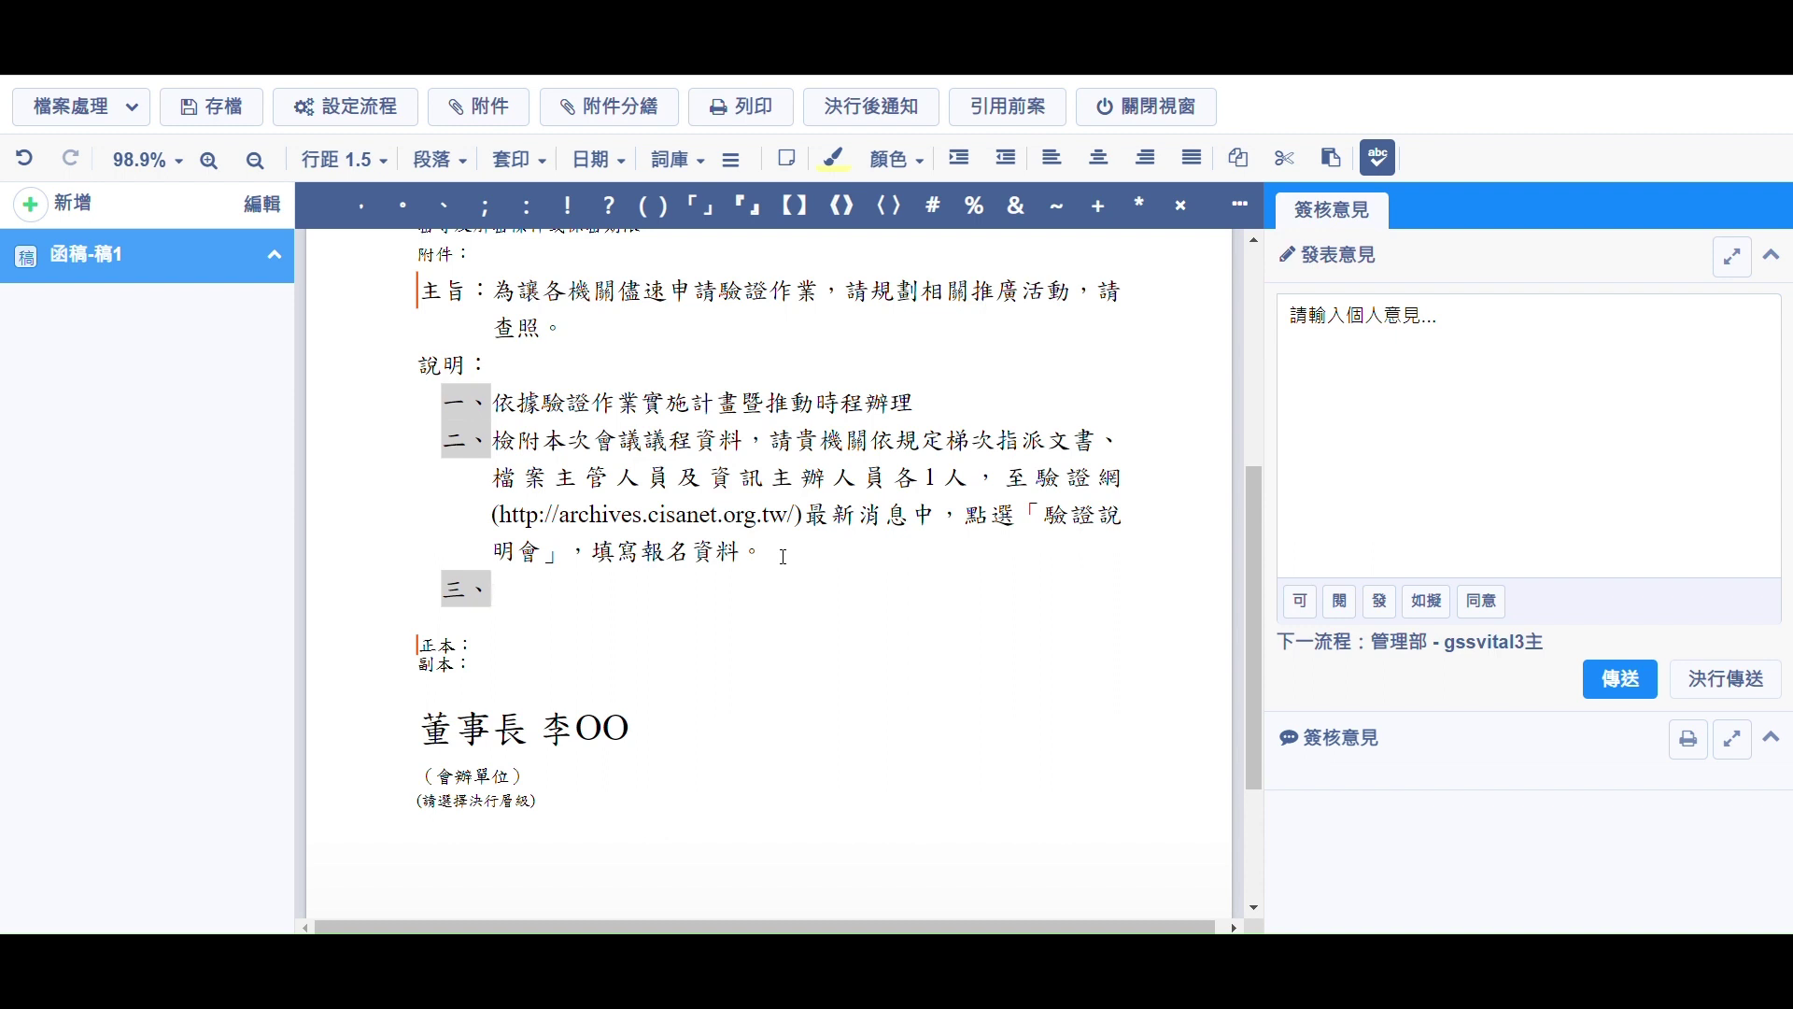
left_click(971, 166)
type("參加十")
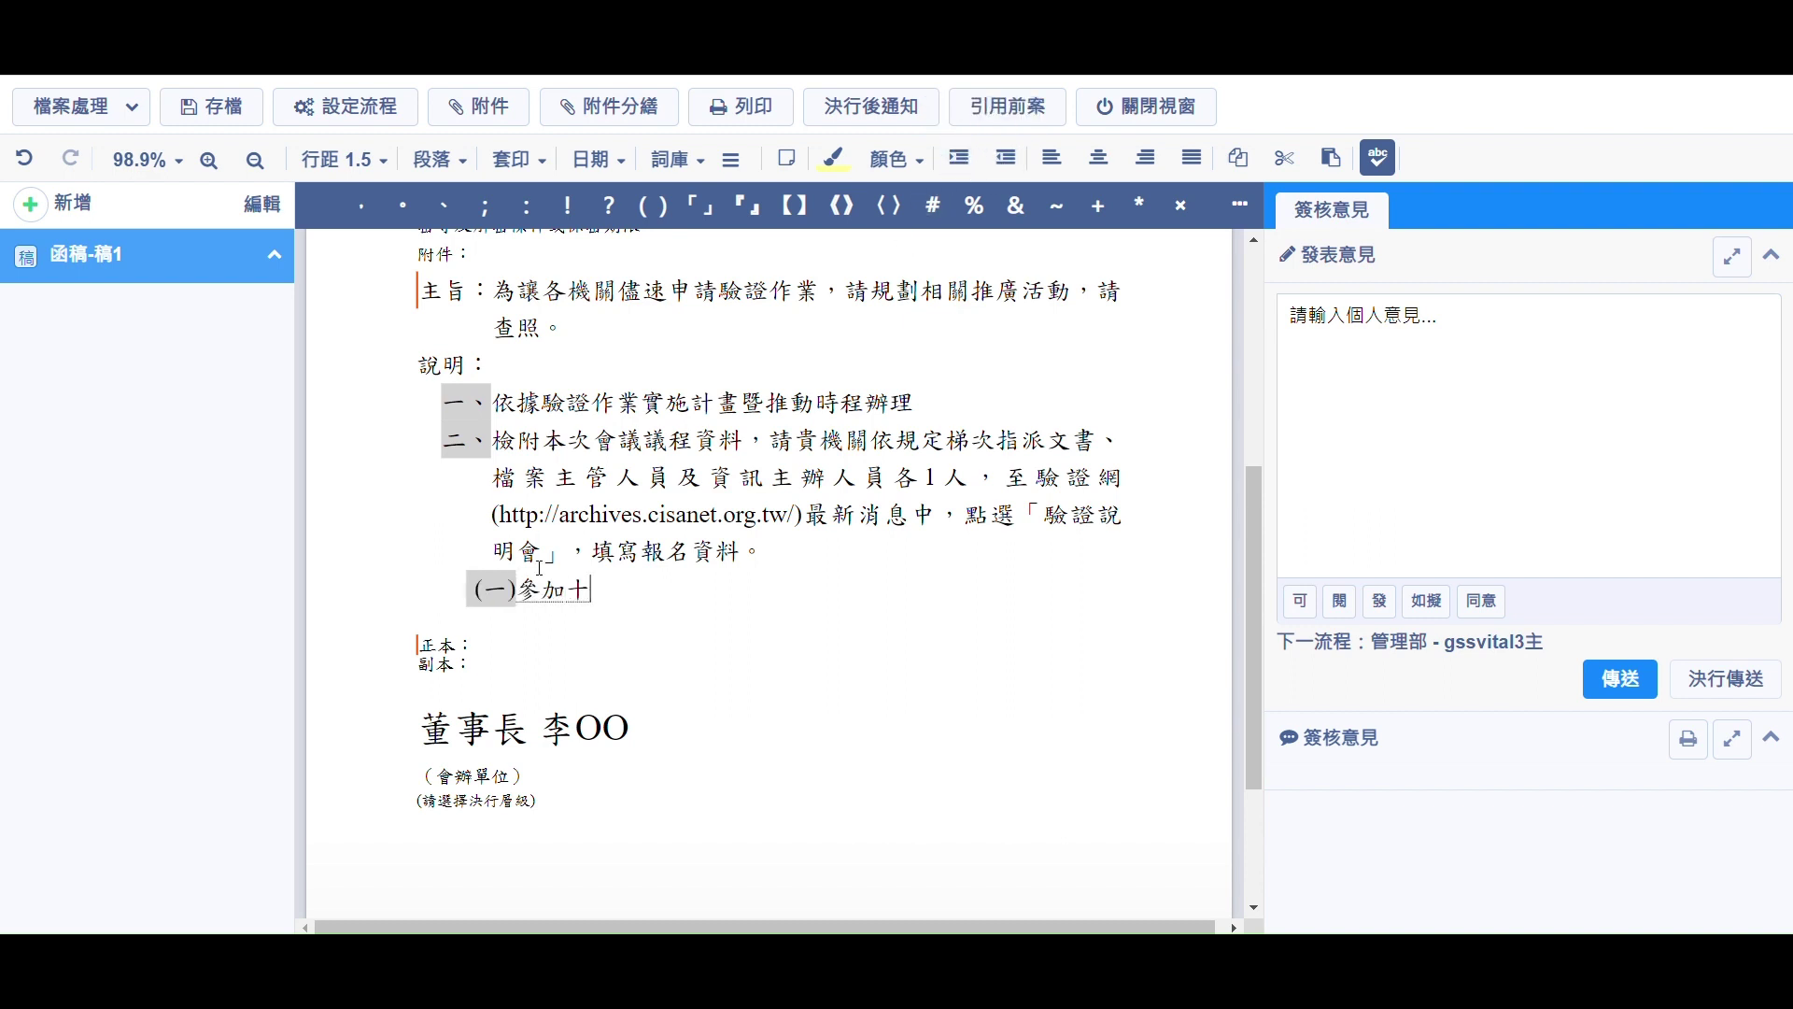
key("BackSpace")
type("時間:2023/10/12")
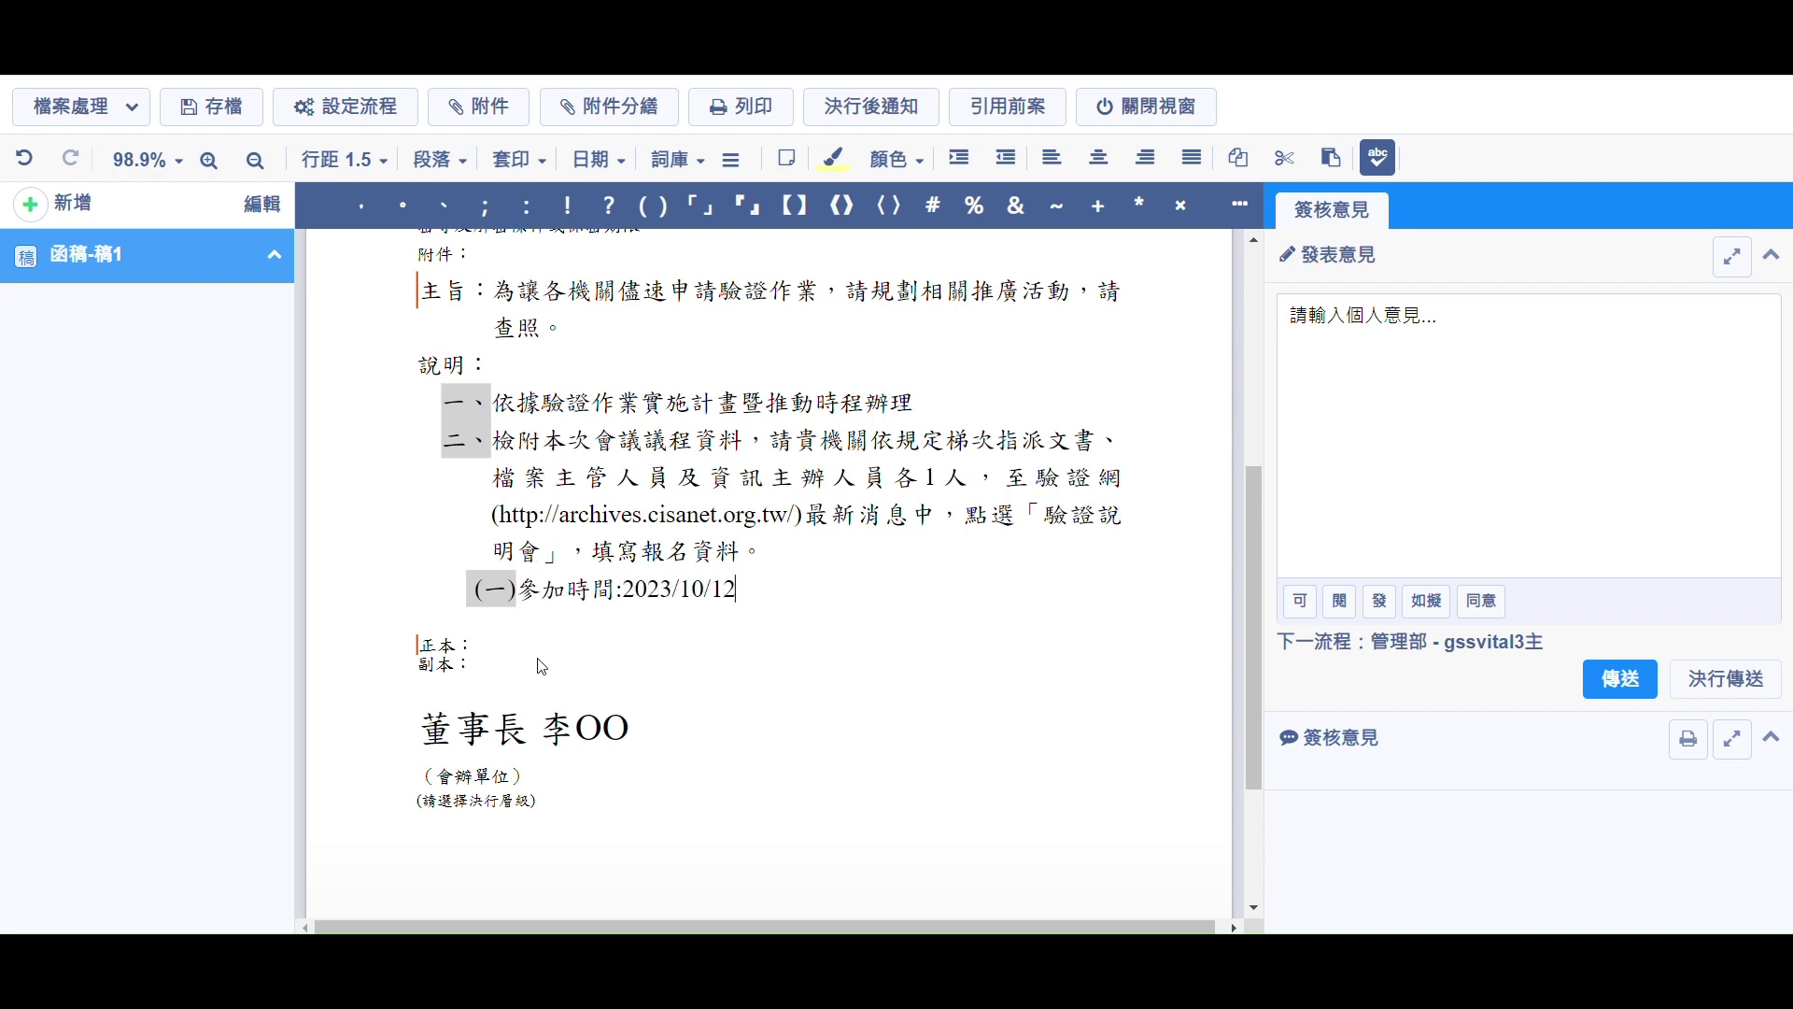
Open the recipient settings for 副本 and search the organisations for 合作金庫
left_click(487, 669)
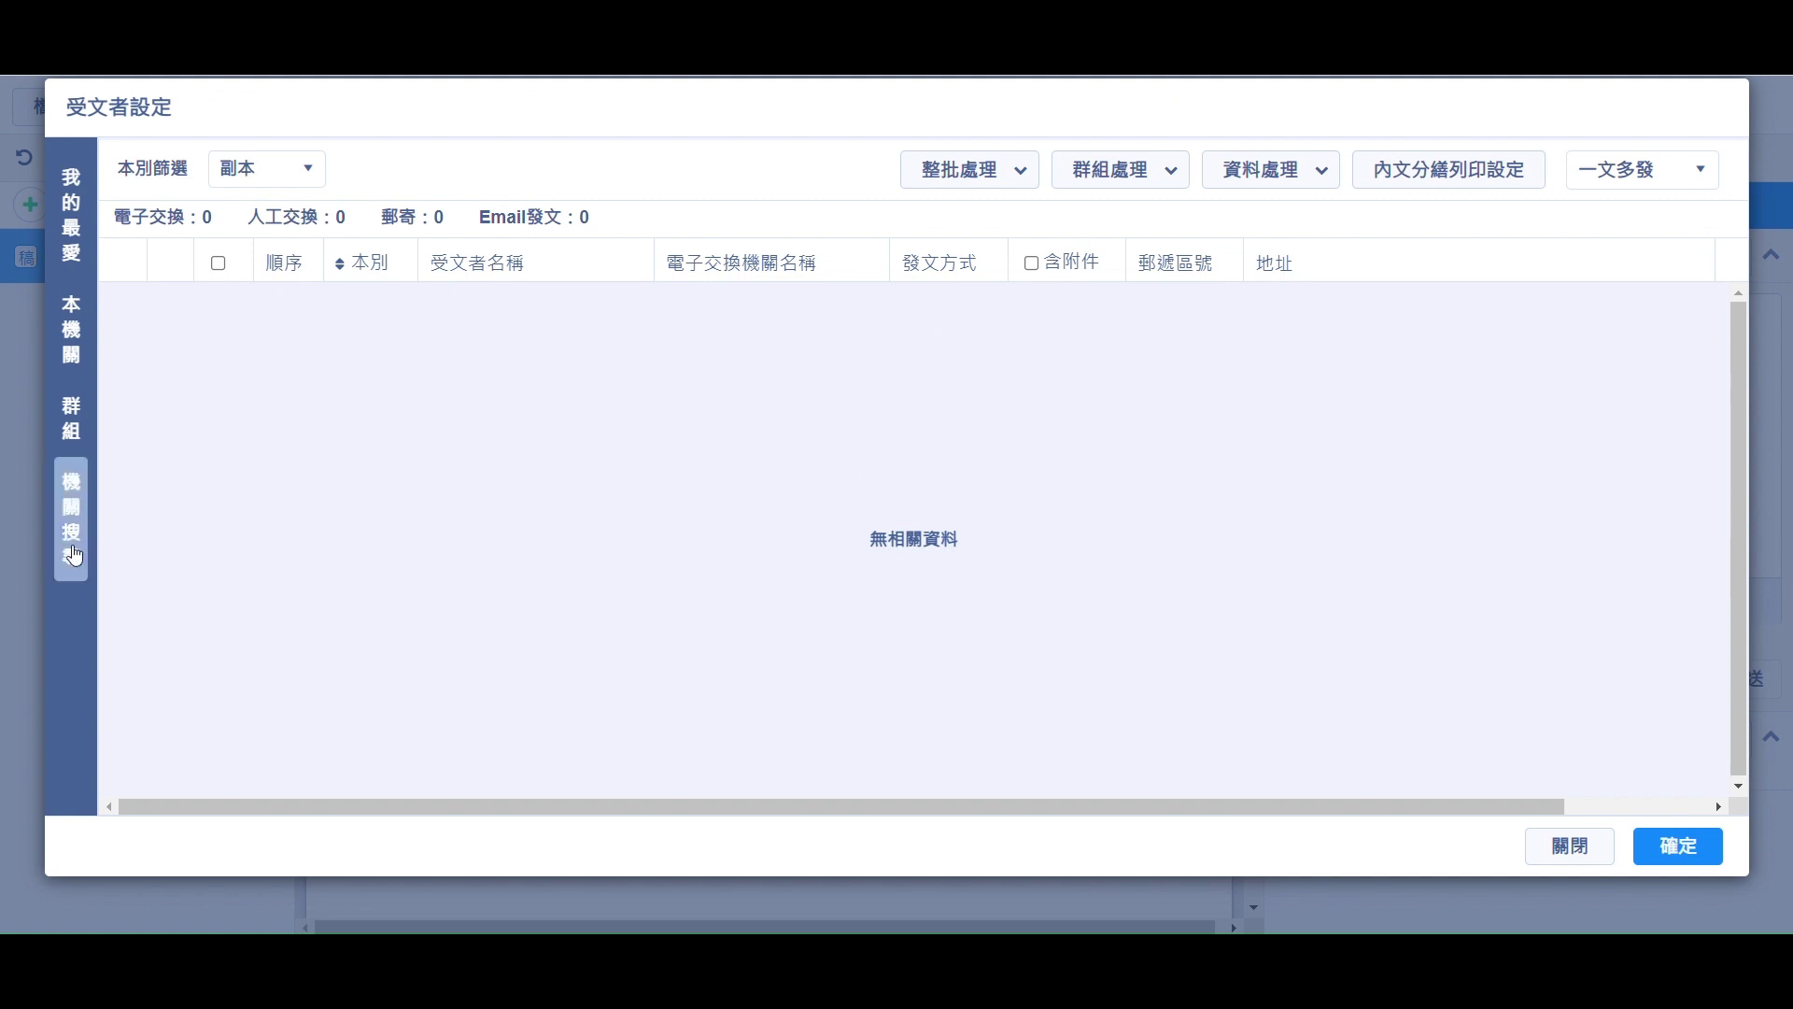
left_click(72, 551)
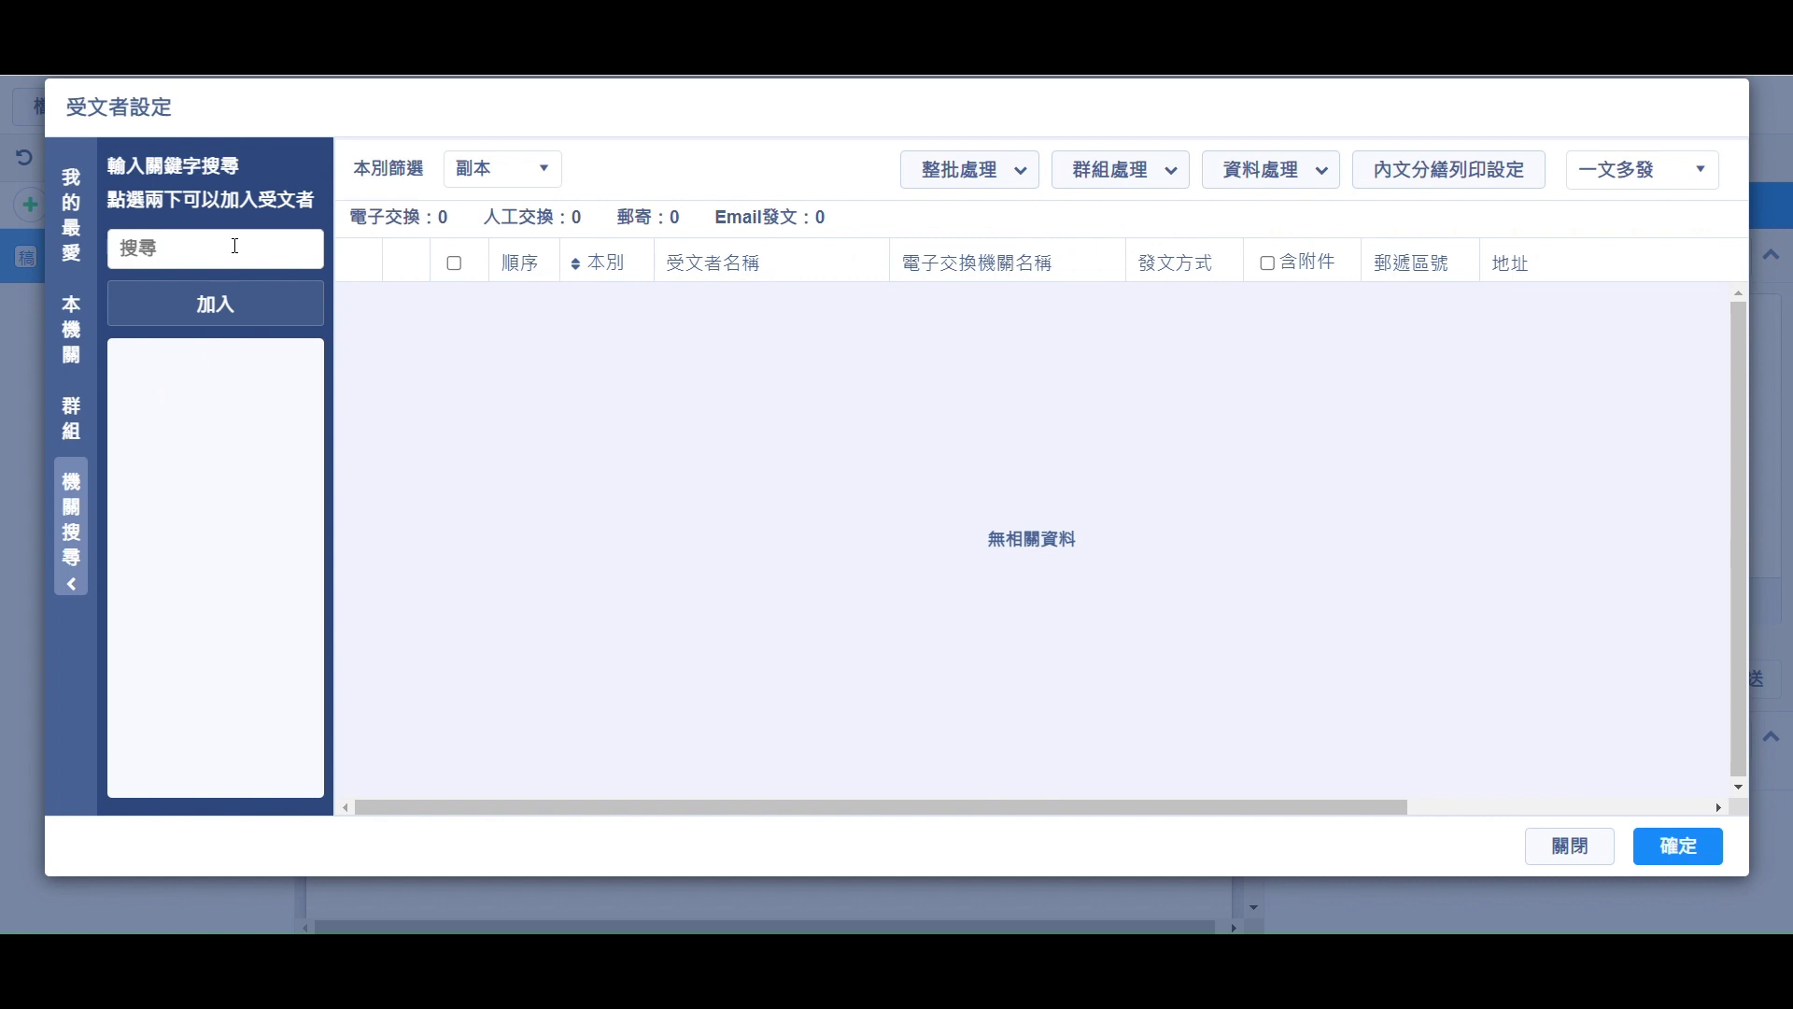
left_click(235, 246)
type("和")
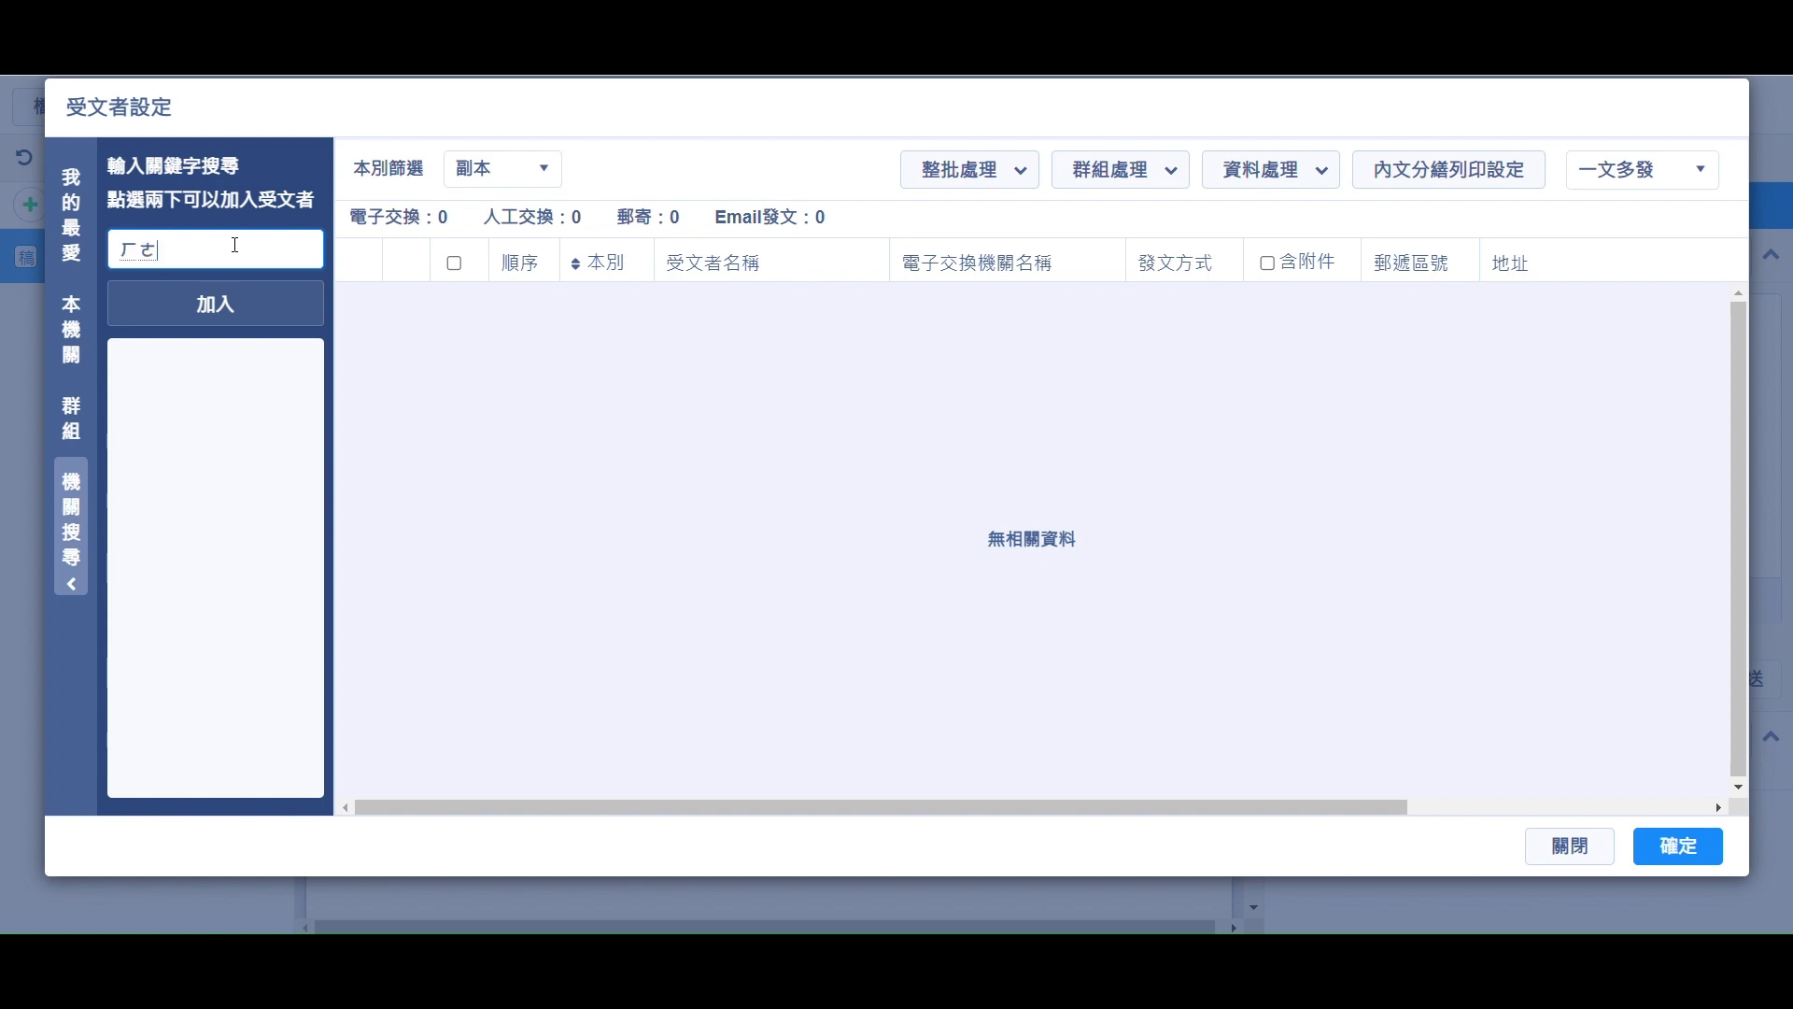
type("作金庫")
key("Return")
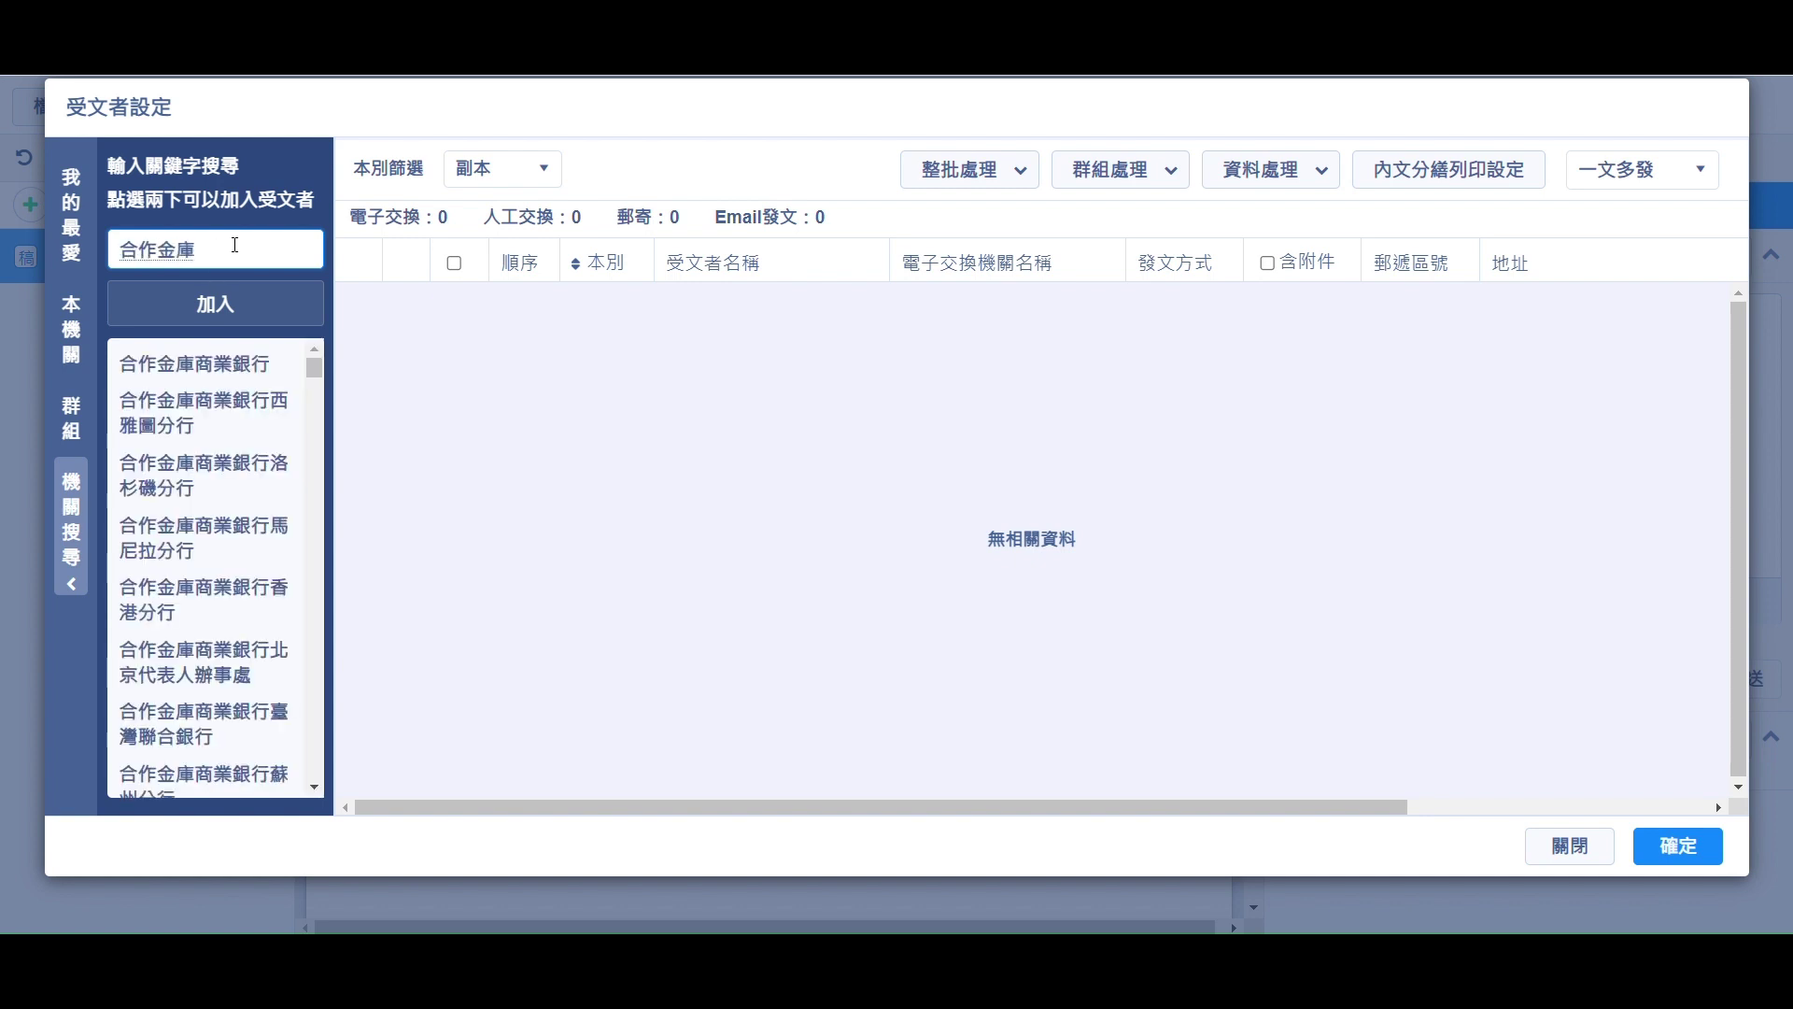
Add 合作金庫商業銀行 and its 洛杉磯分行 and 馬尼拉分行 branches as 副本 recipients
double_click(225, 367)
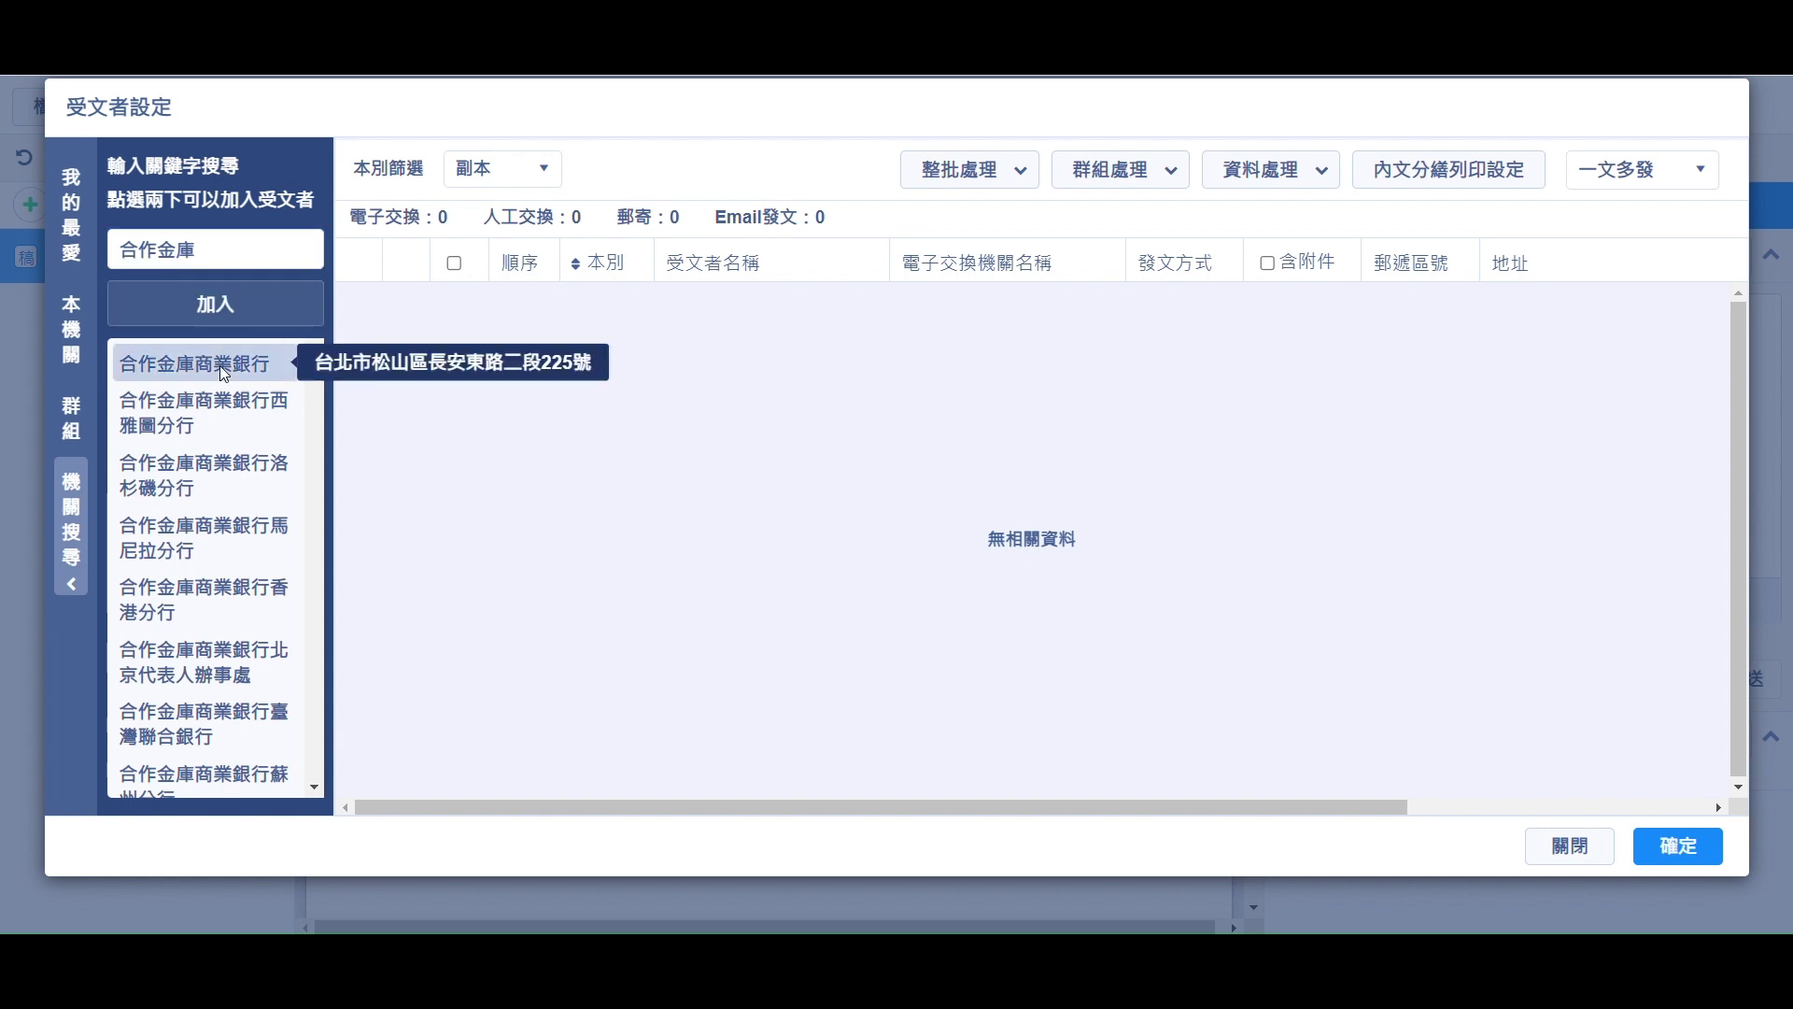
double_click(200, 476)
double_click(187, 548)
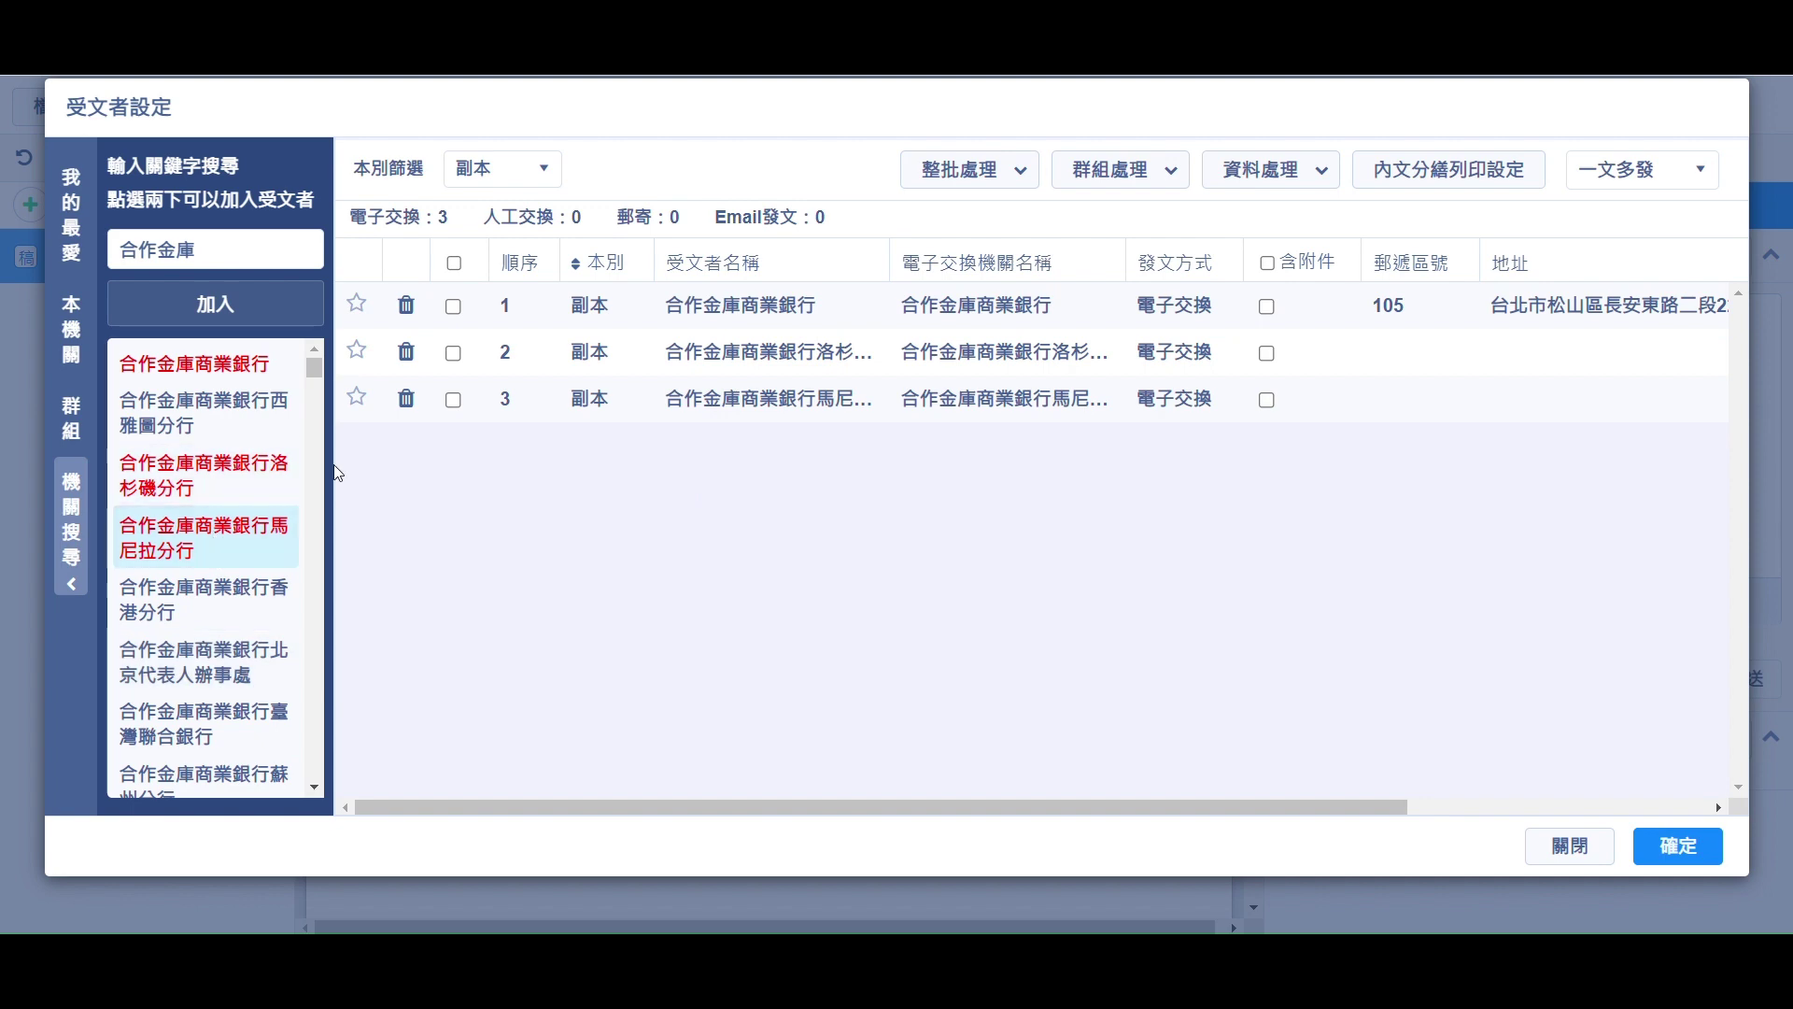
Change the 本別 of 合作金庫商業銀行 and its 洛杉磯分行 from copy to 正本 recipients
left_click(617, 322)
left_click(620, 323)
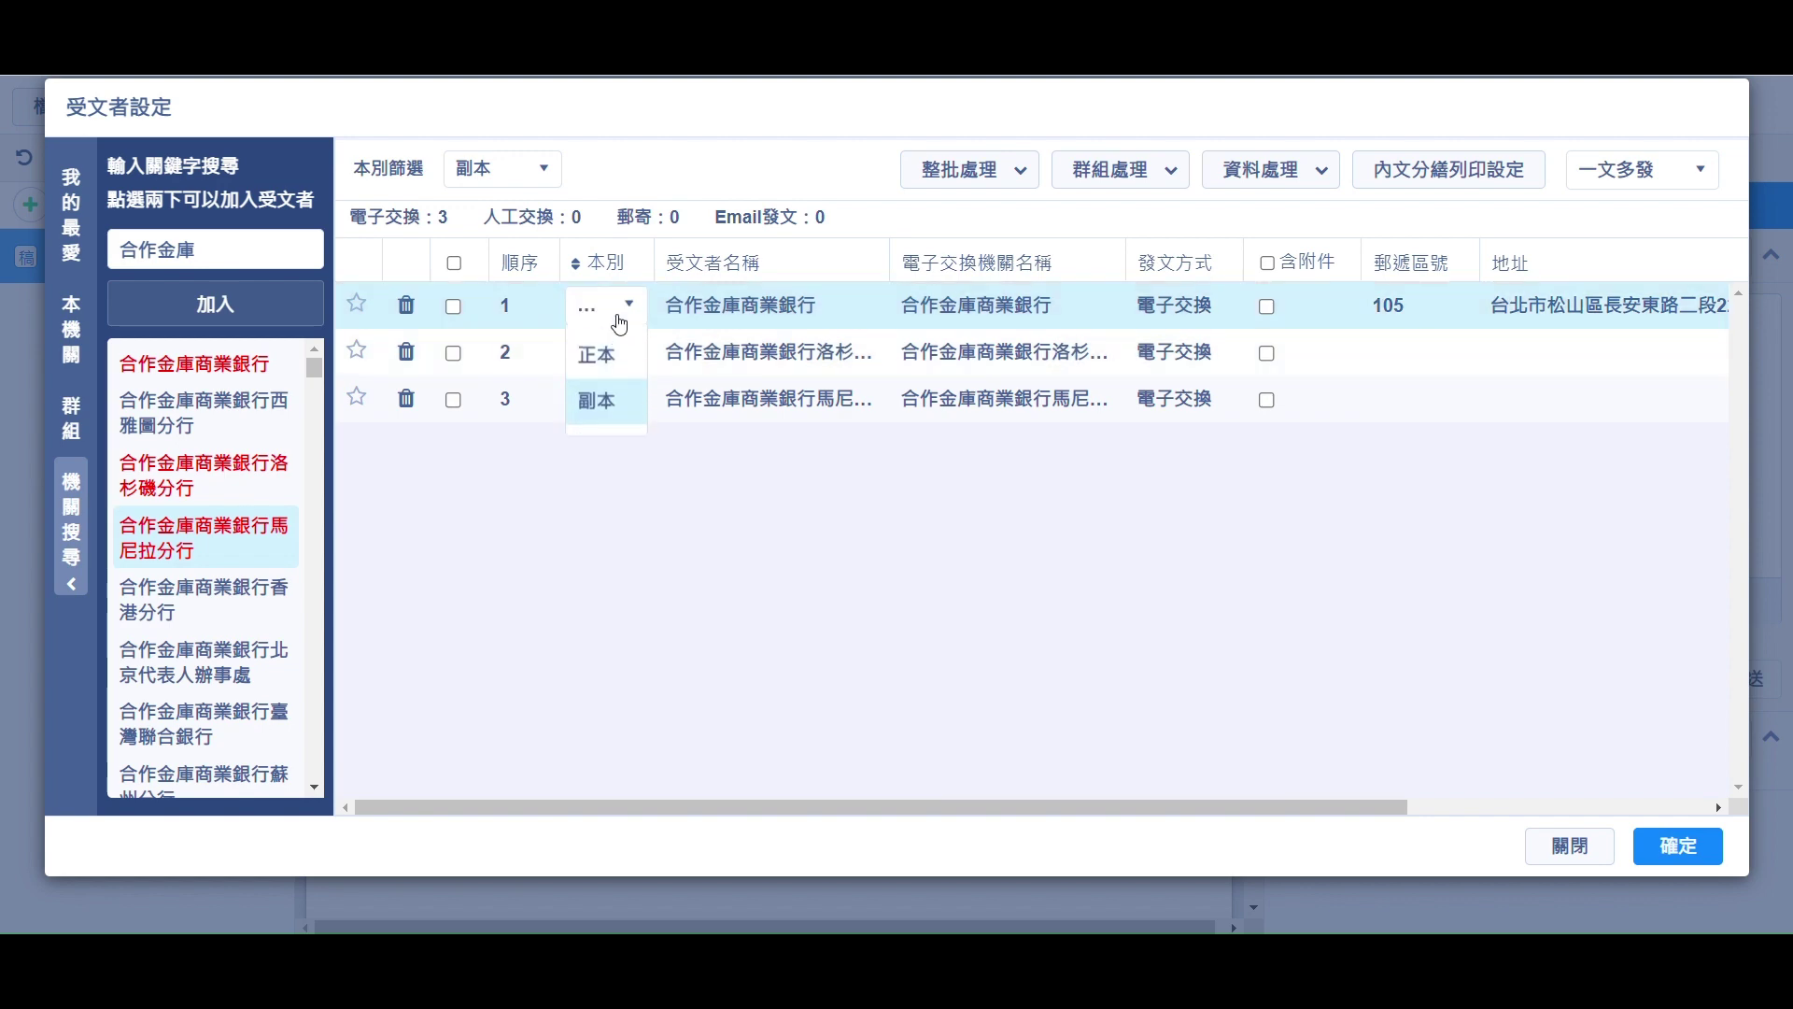
left_click(605, 379)
left_click(609, 364)
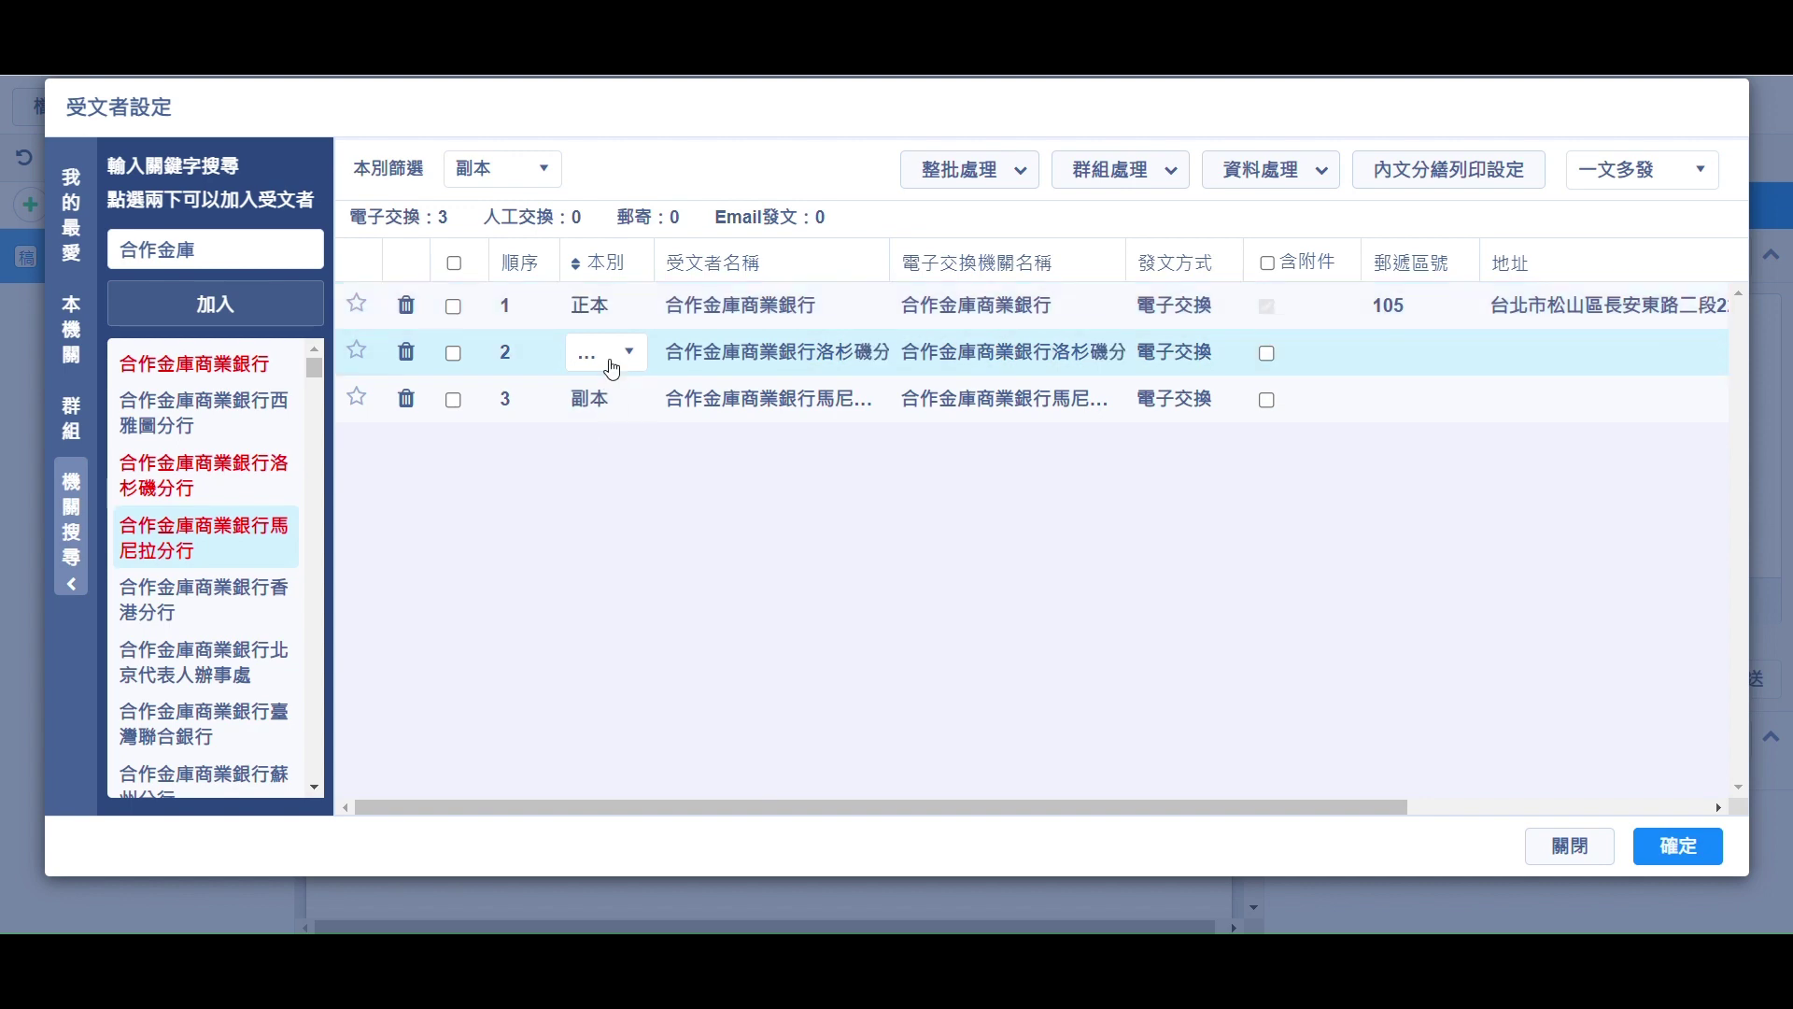
left_click(630, 358)
left_click(606, 408)
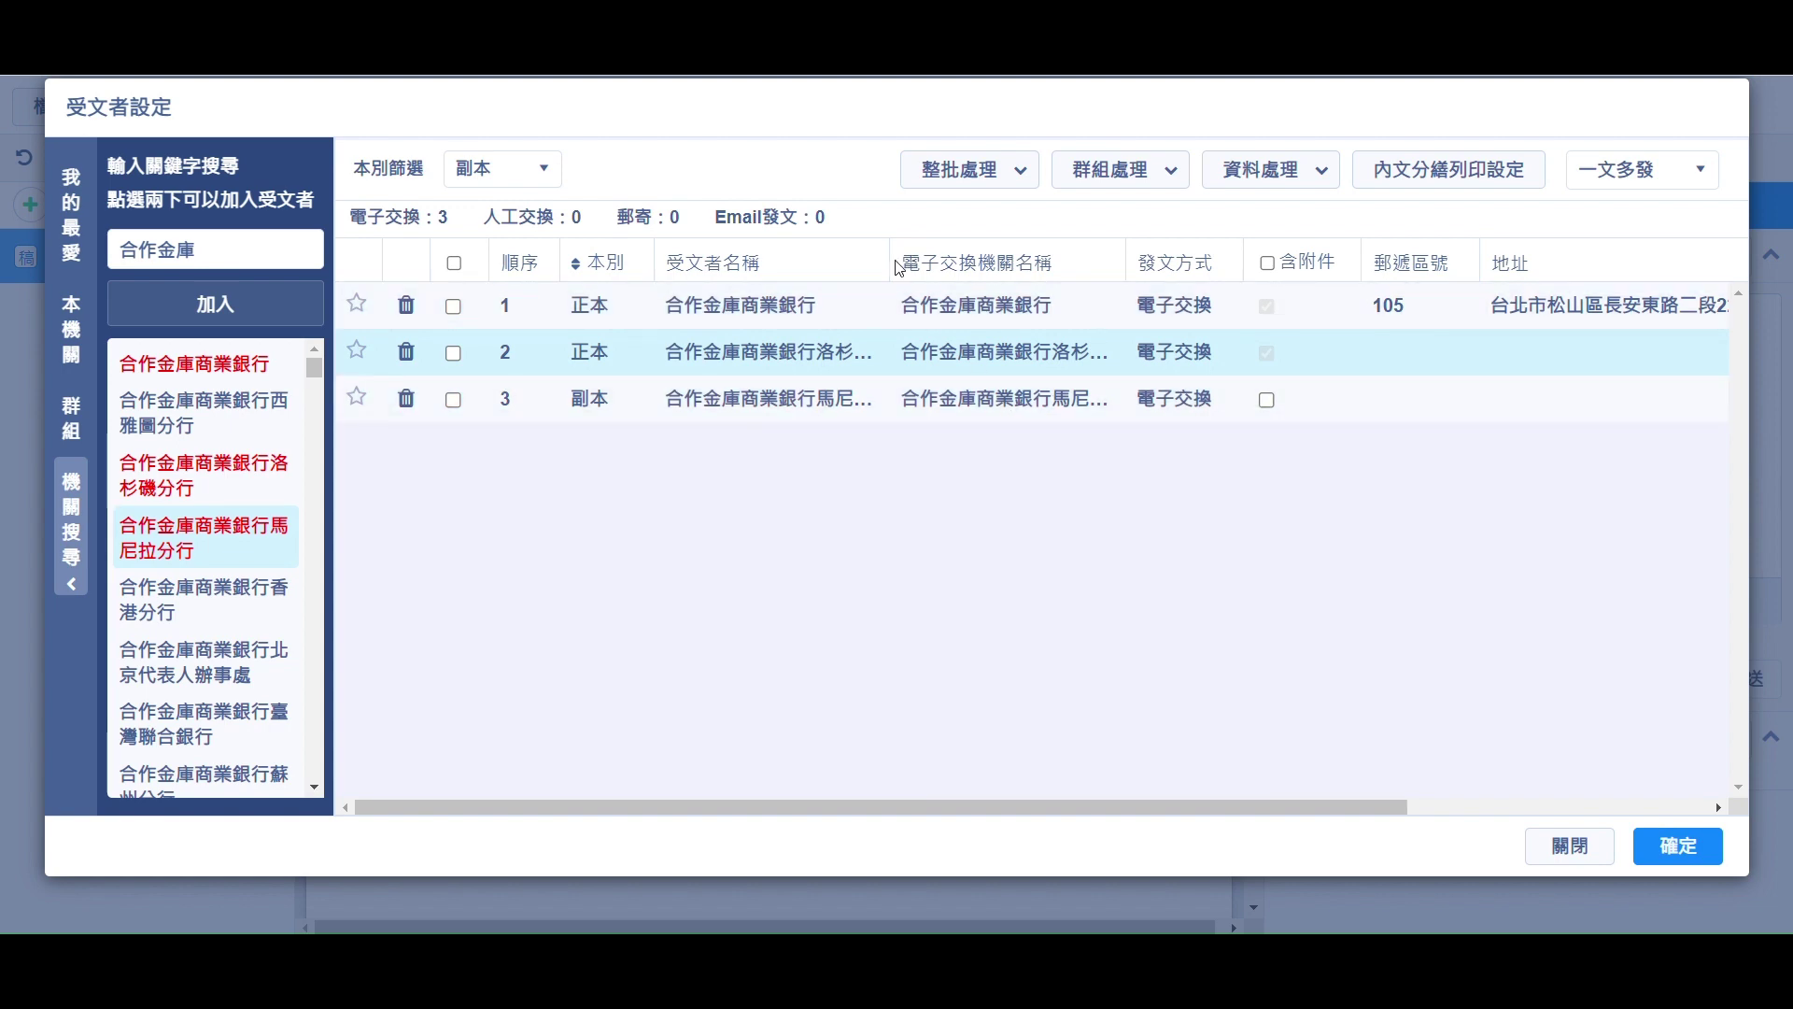
Widen the 受文者名稱 column and rename the first recipient as 合作金庫商業銀行-行政部
left_click_drag(889, 258, 949, 258)
left_click(812, 305)
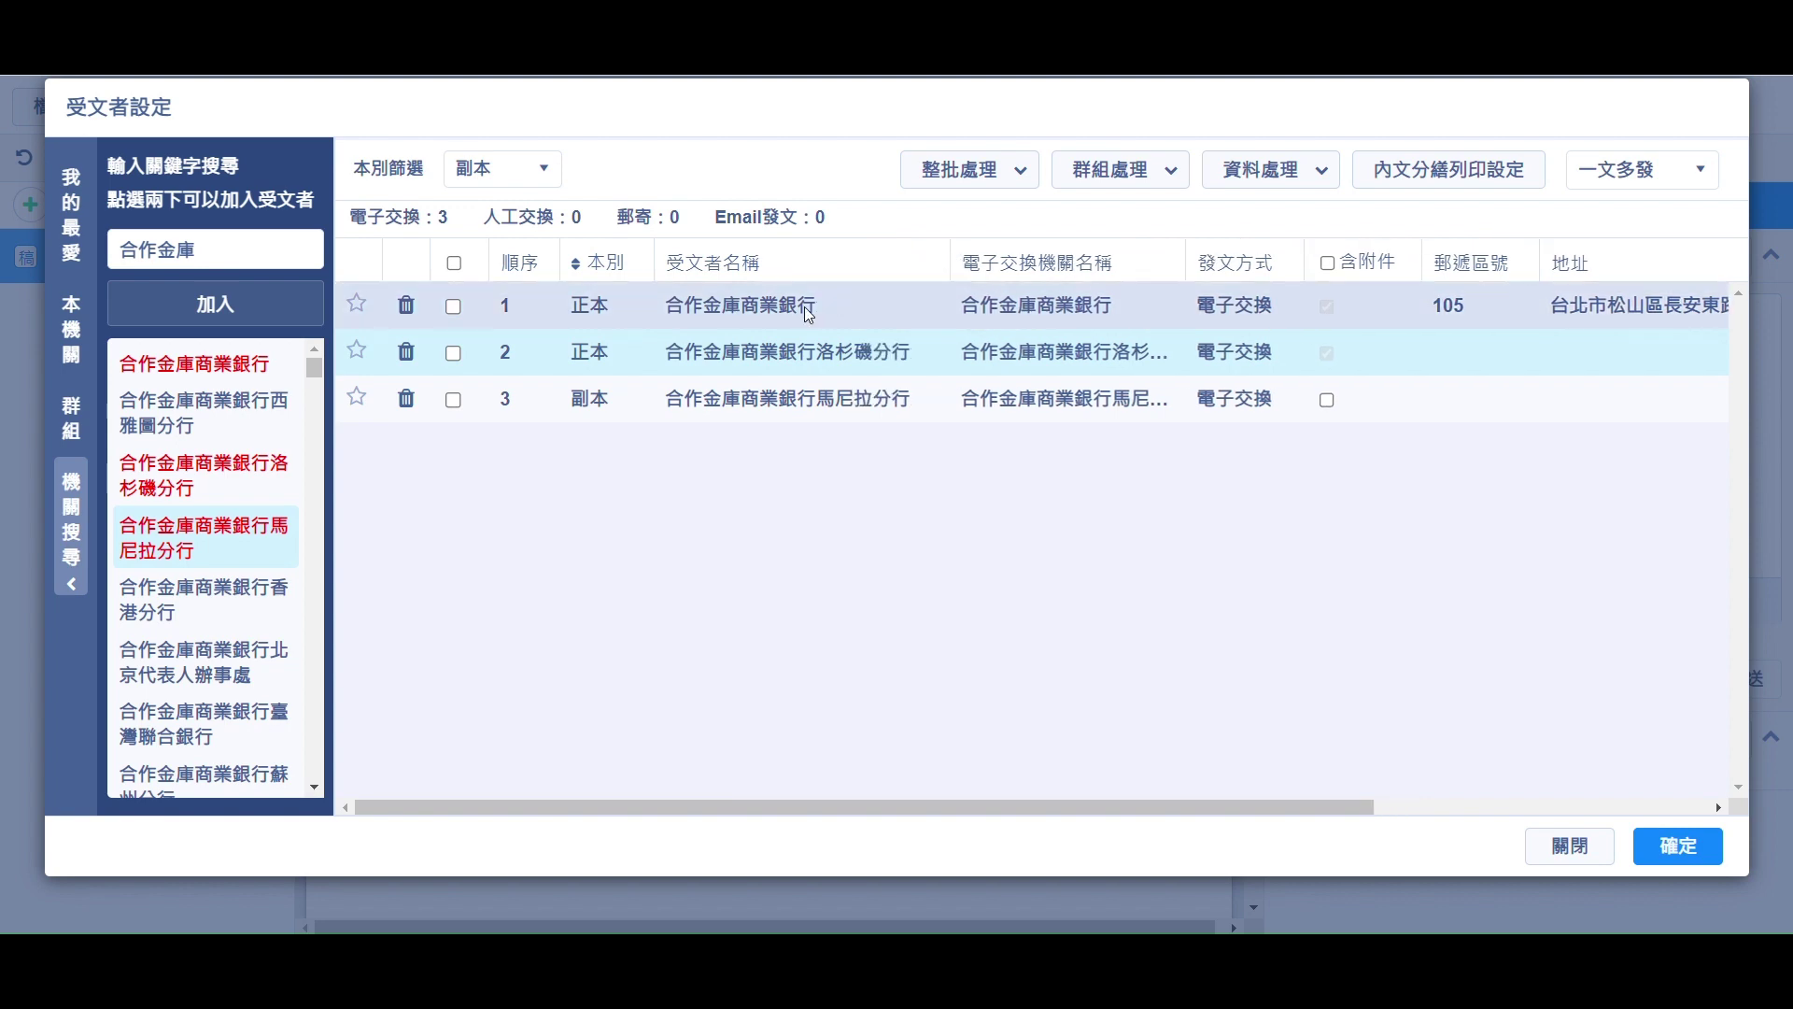
left_click(825, 306)
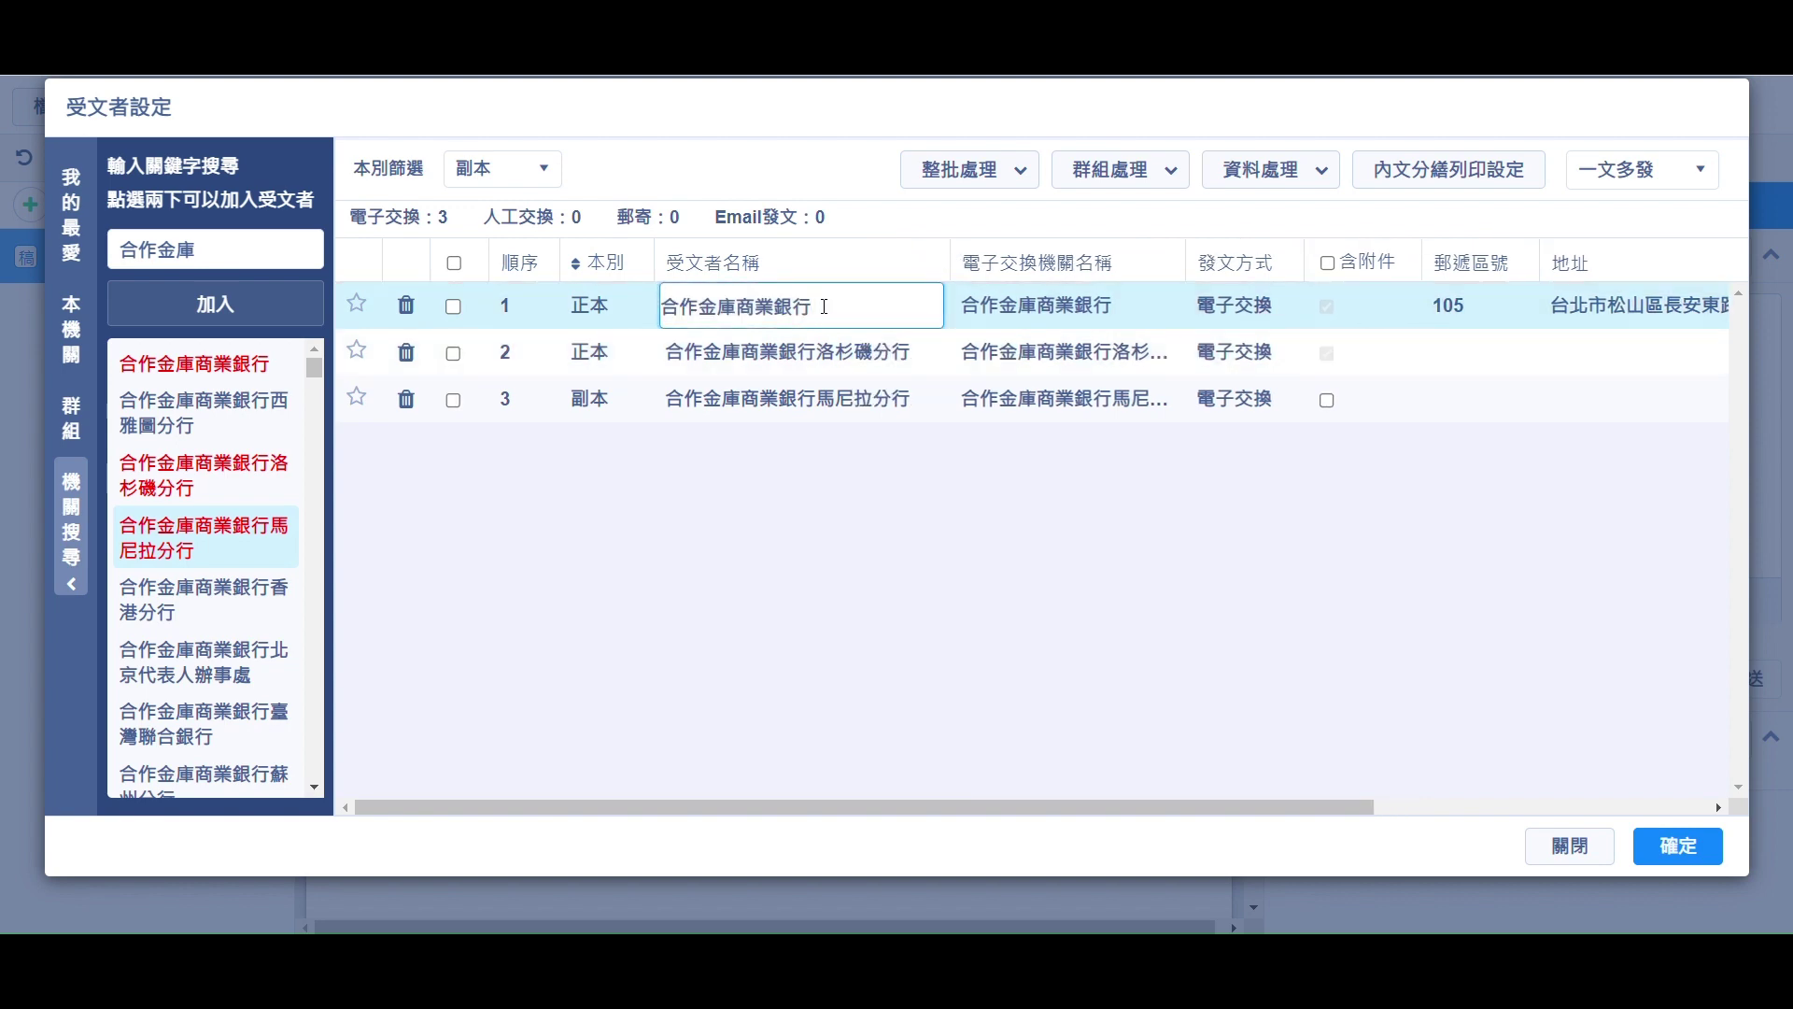
type("-vu/")
key("BackSpace")
key("BackSpace")
key("BackSpace")
type("vu/65/41j4")
key("Return")
left_click(907, 638)
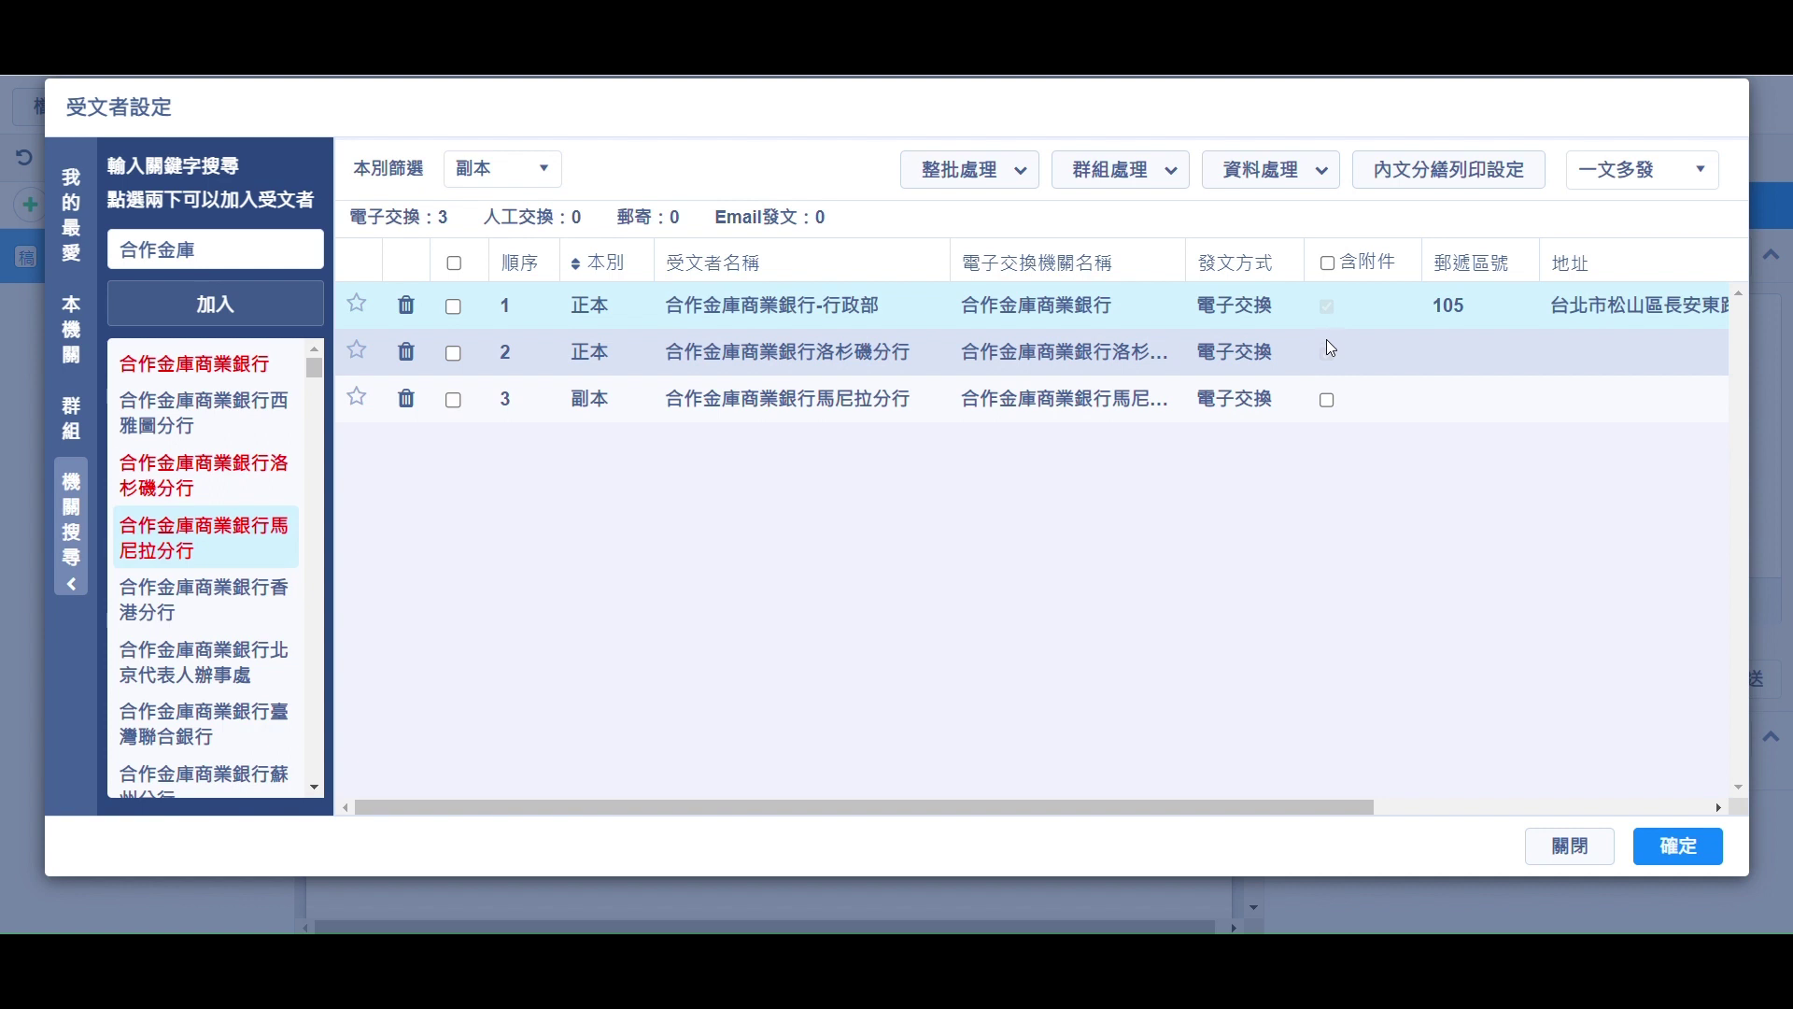
Mark 合作金庫商業銀行馬尼拉分行 as 含附件 and add the 洛杉磯分行 recipient to the favourites
left_click(1326, 402)
left_click(357, 353)
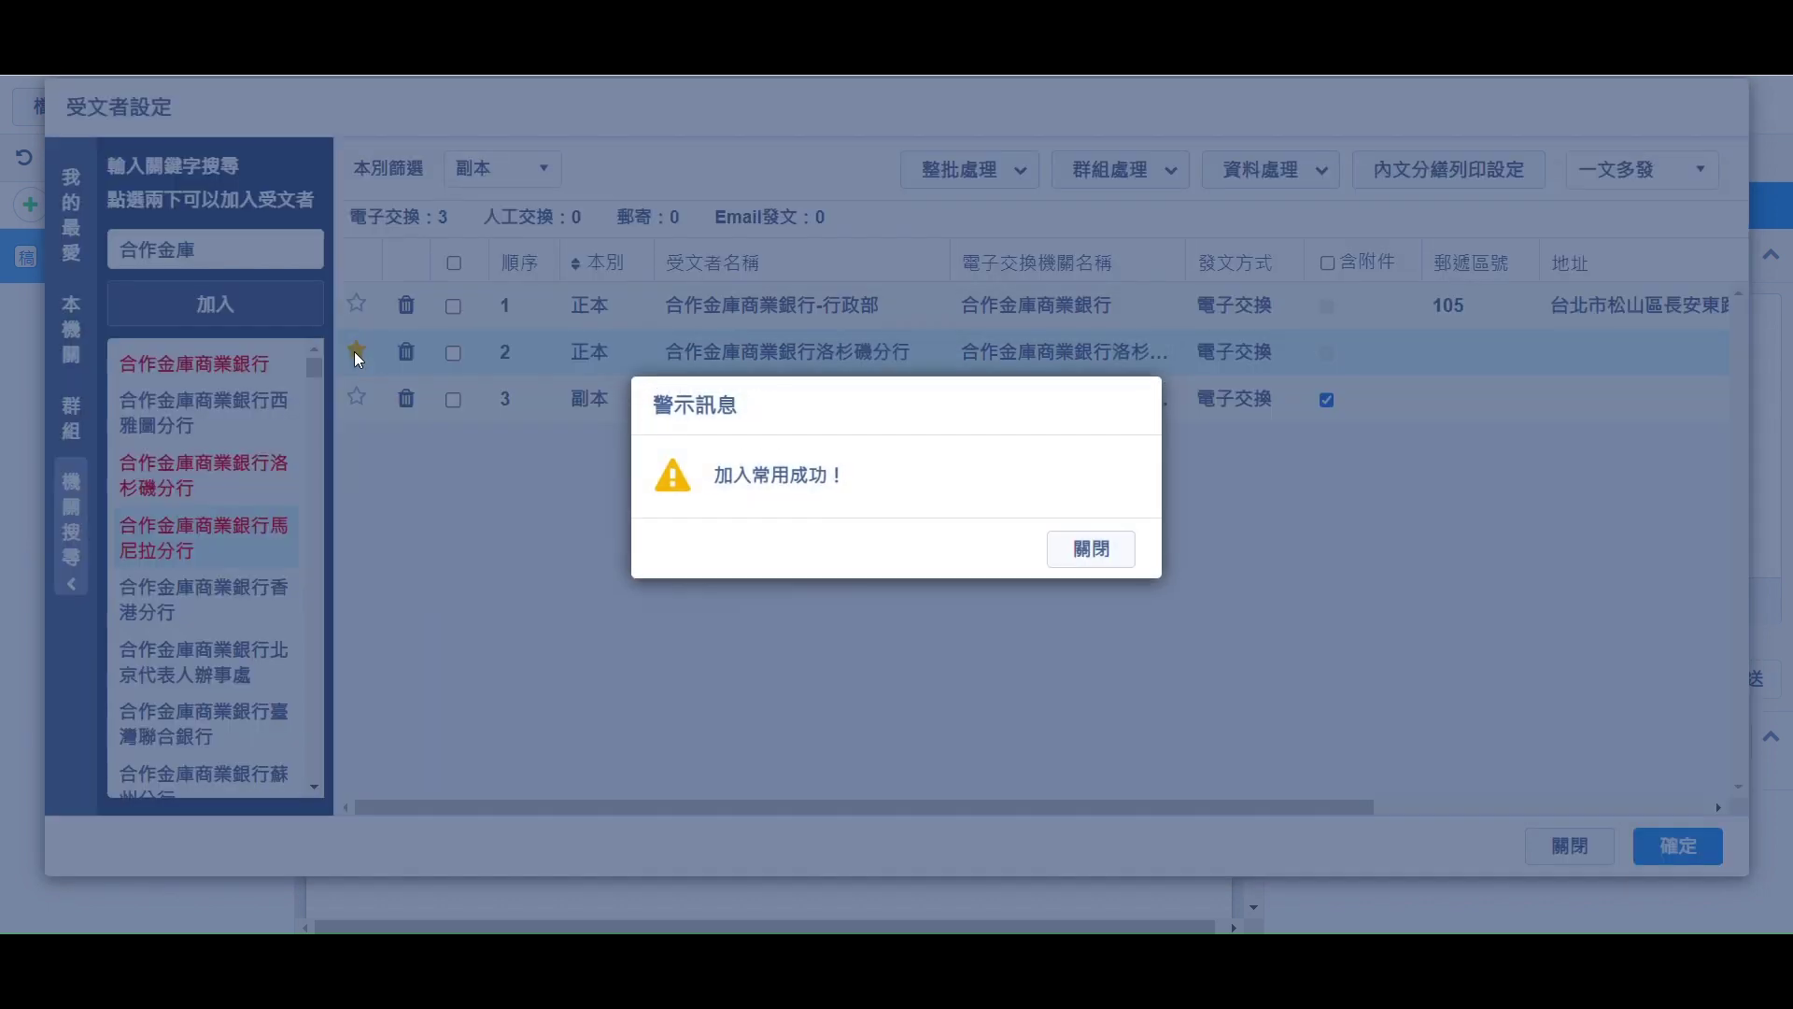
left_click(1086, 553)
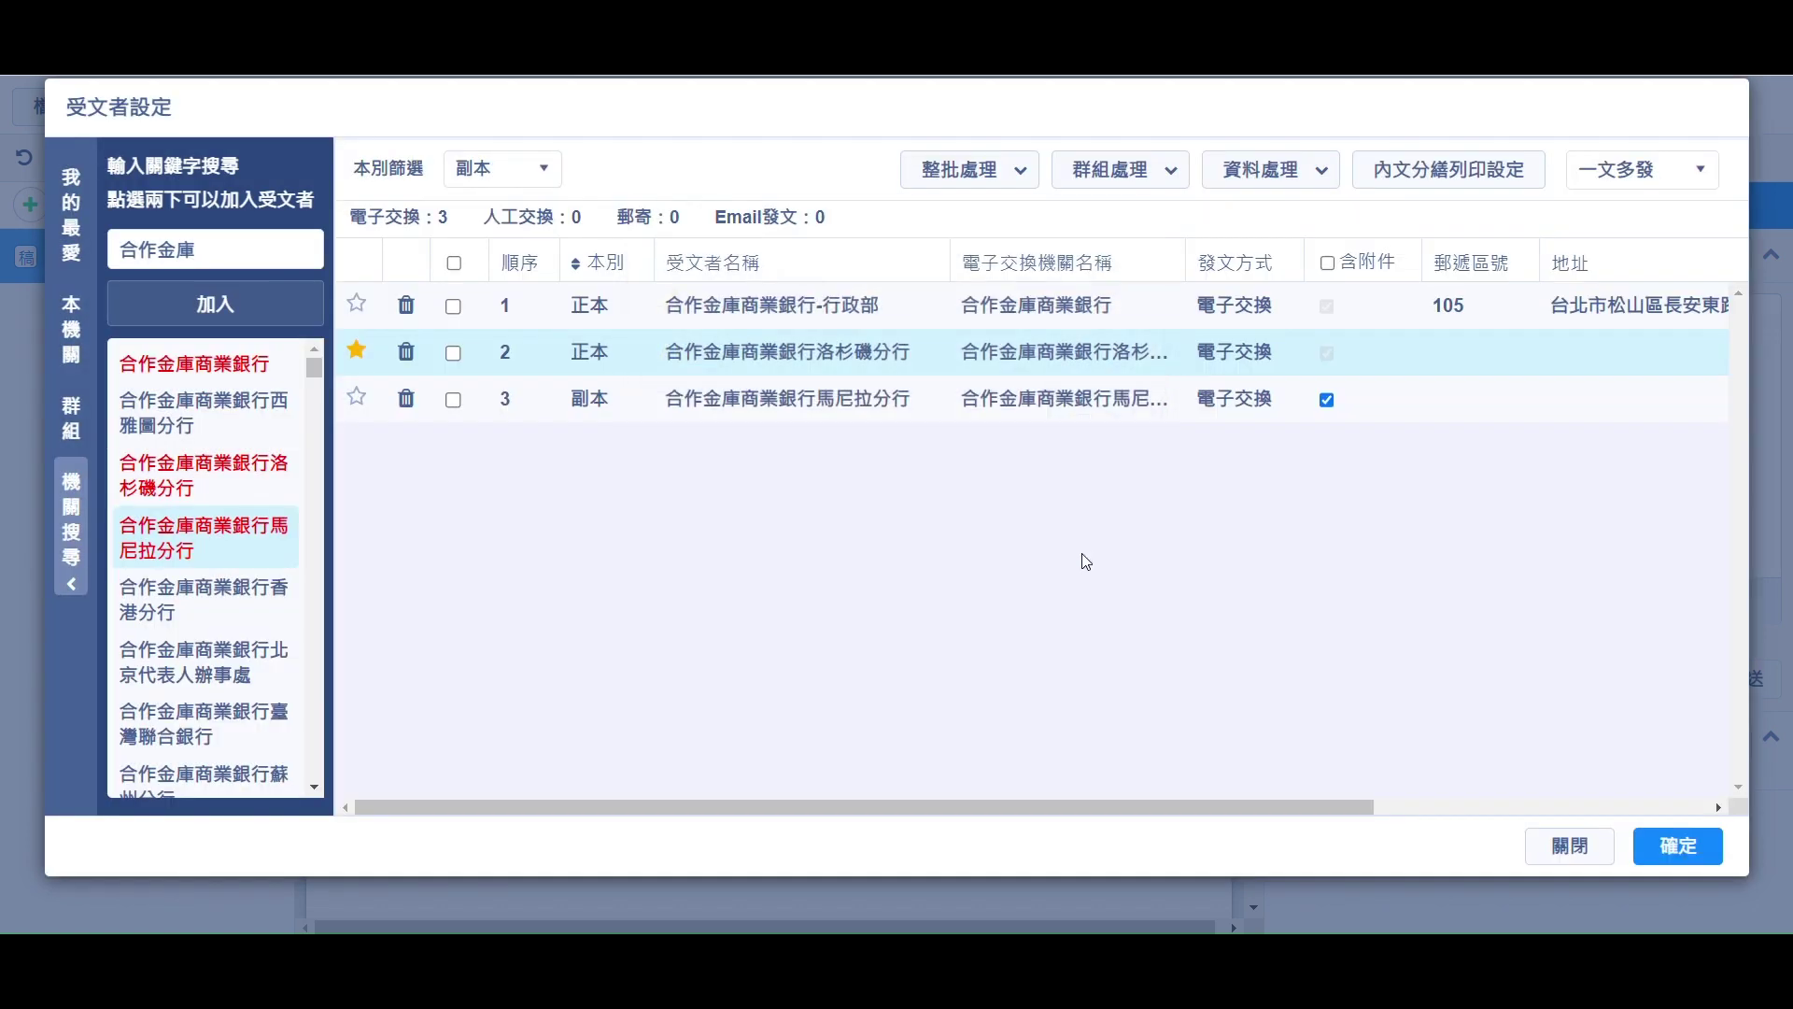
Add 文化部影視及流行音樂產業局人事室 and 文化部影視及流行音樂發展司 from the favourites as 副本 recipients
left_click(84, 254)
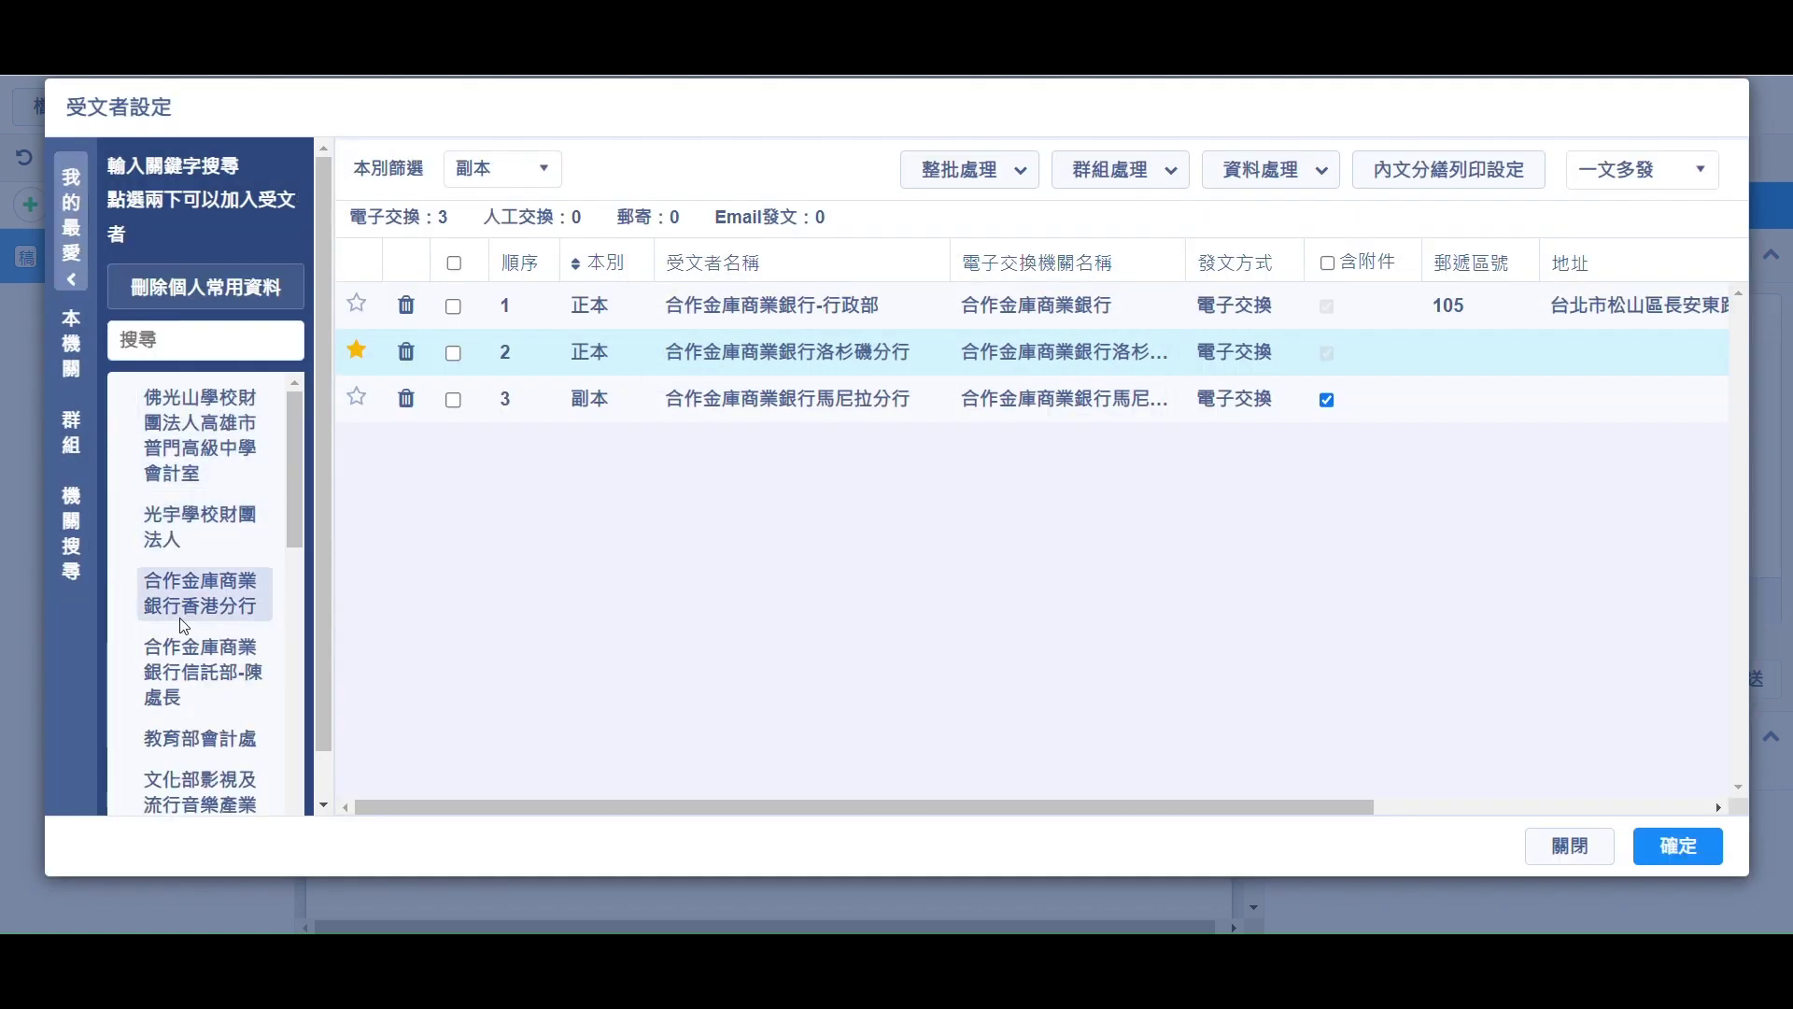
scroll(187, 607, "down", 1)
double_click(190, 672)
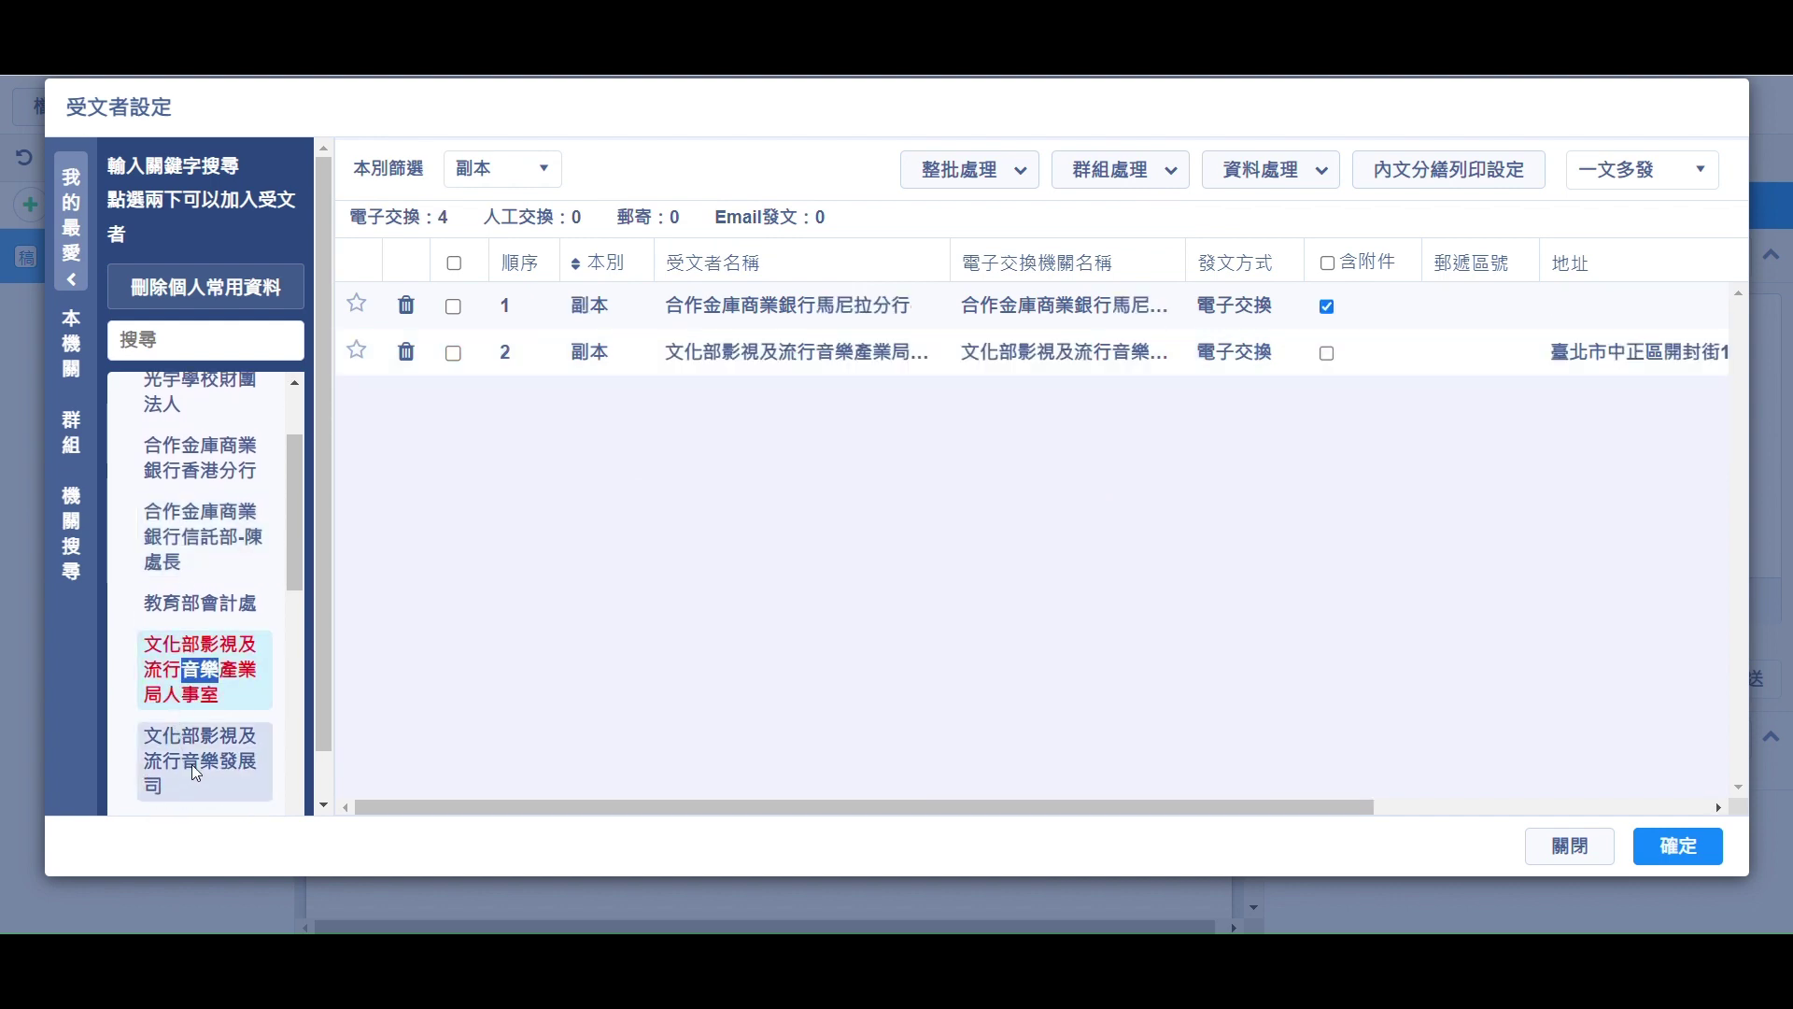
left_click(216, 763)
double_click(216, 763)
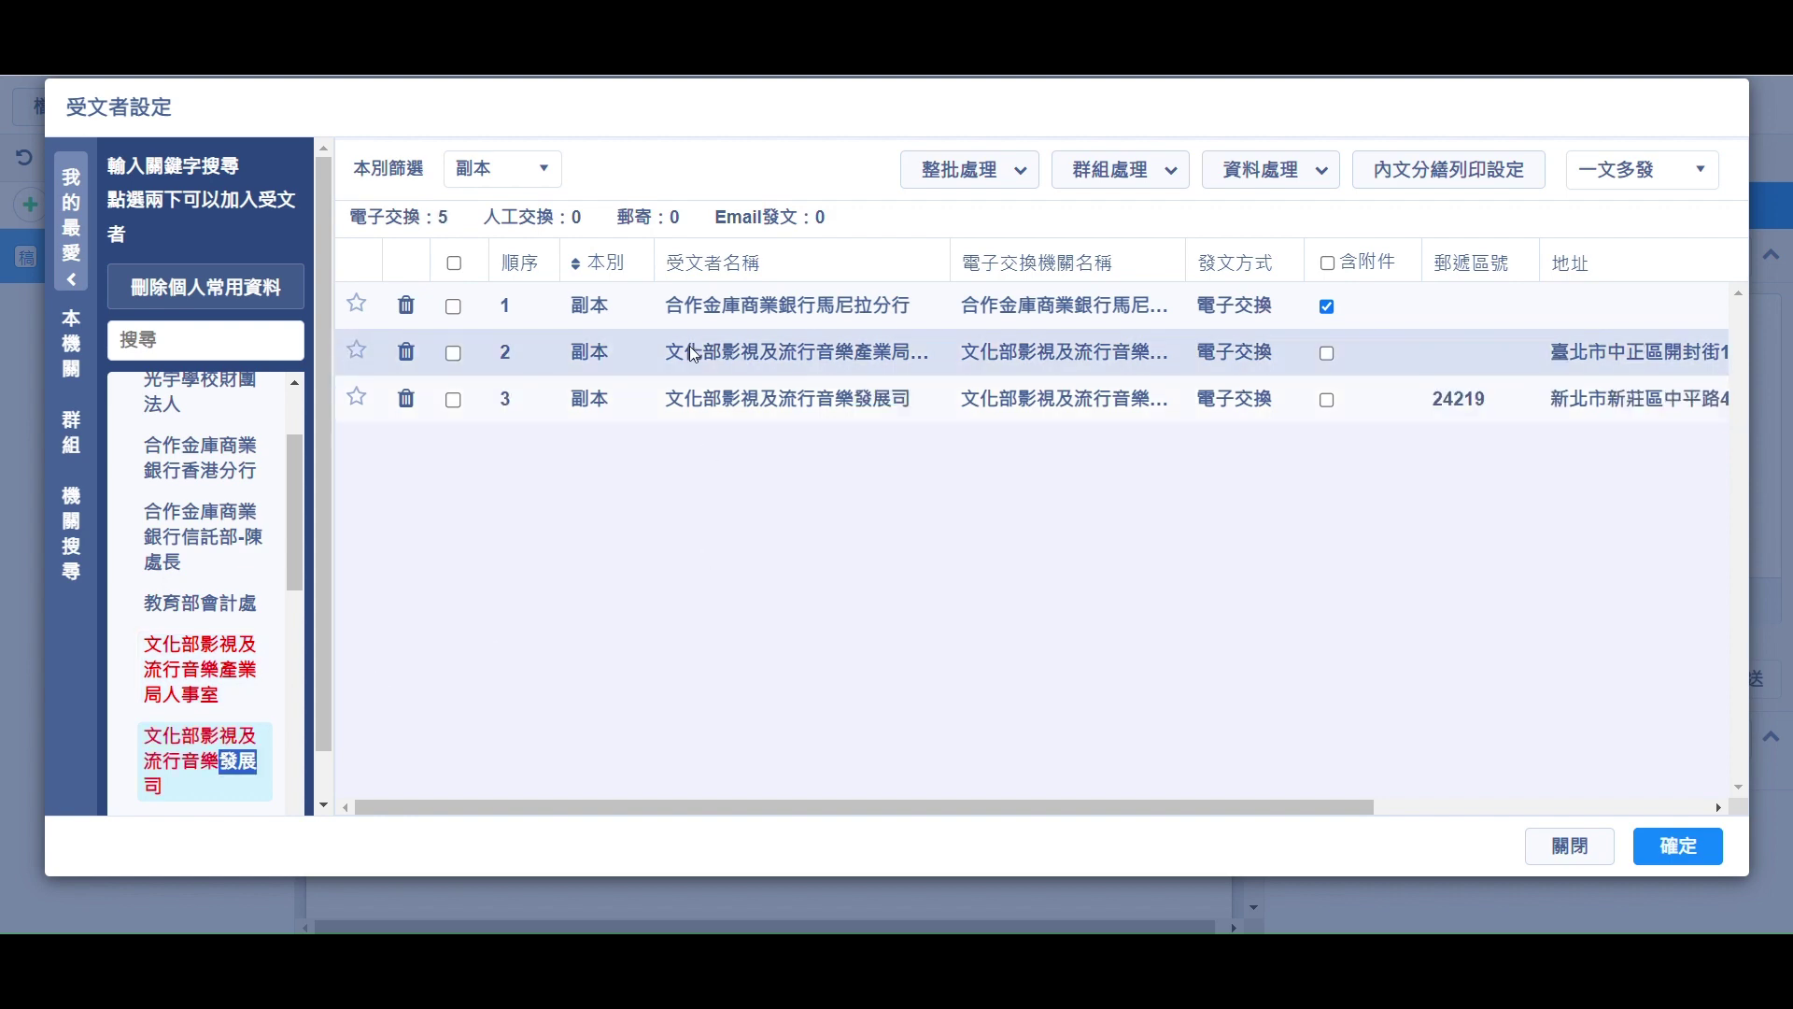
Set the 本別 filter to 全部 to review every recipient, and apply the recipient settings to the letter
left_click(535, 174)
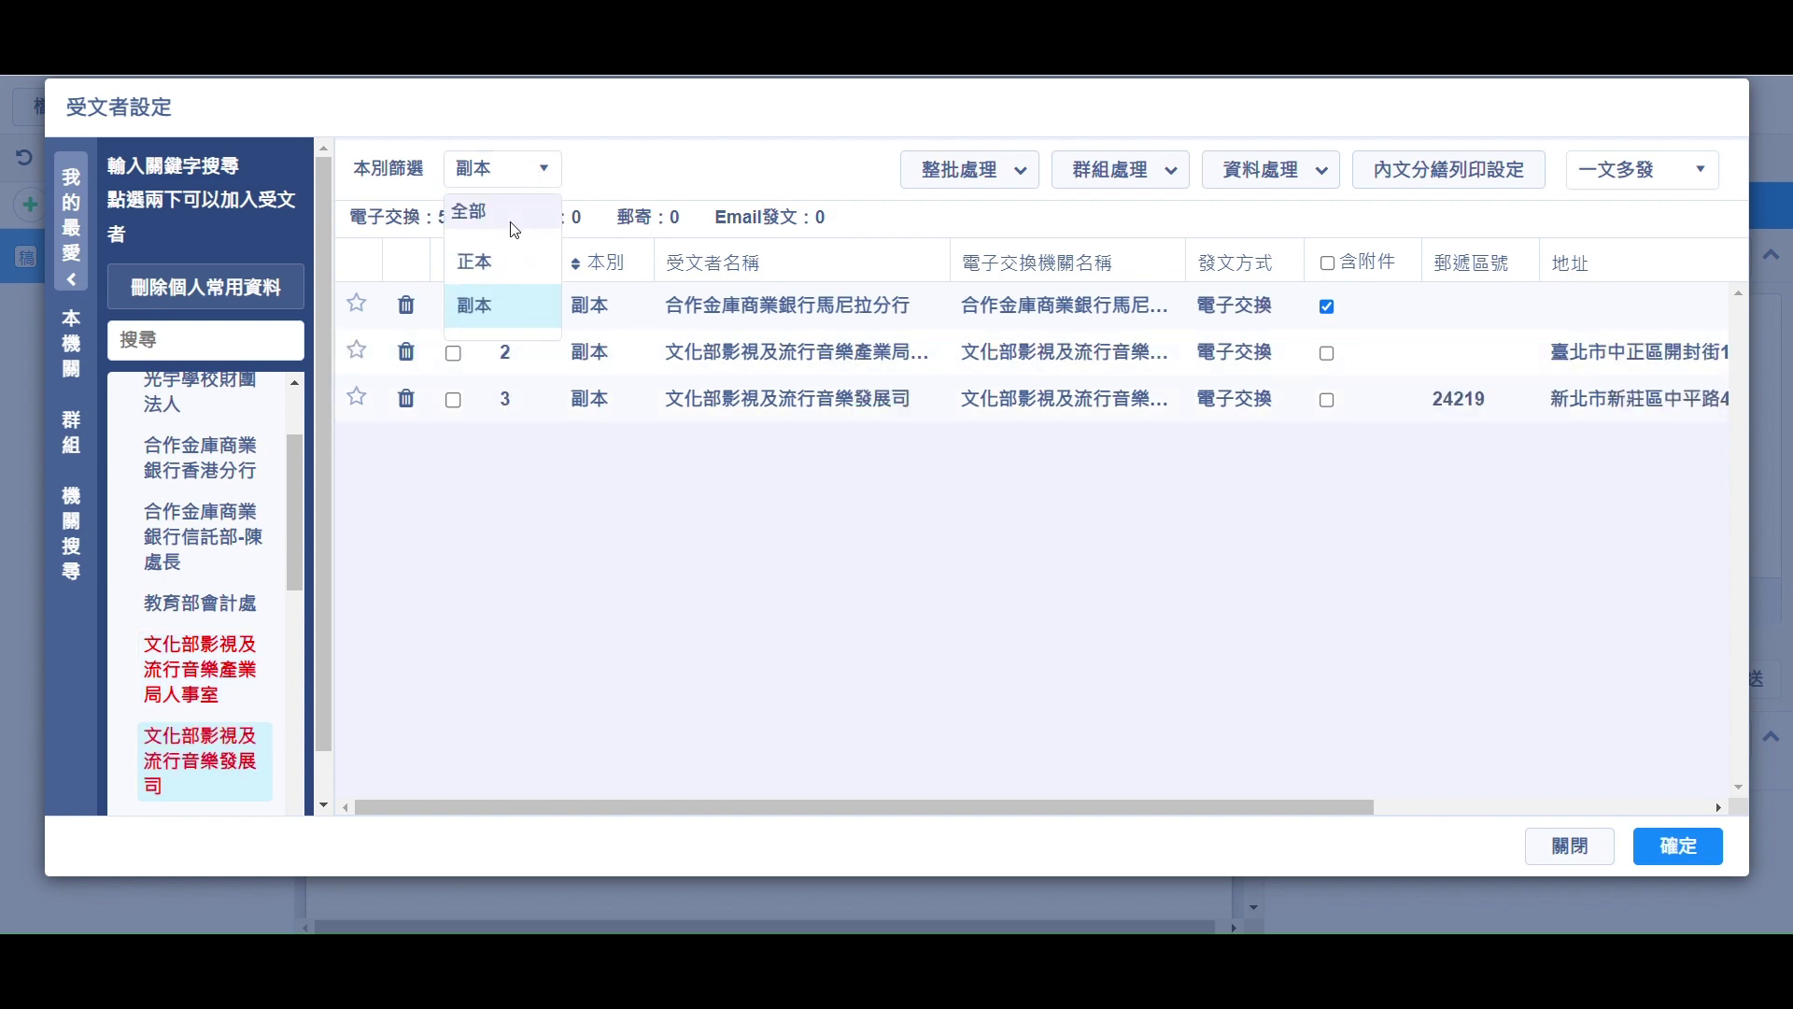
left_click(472, 209)
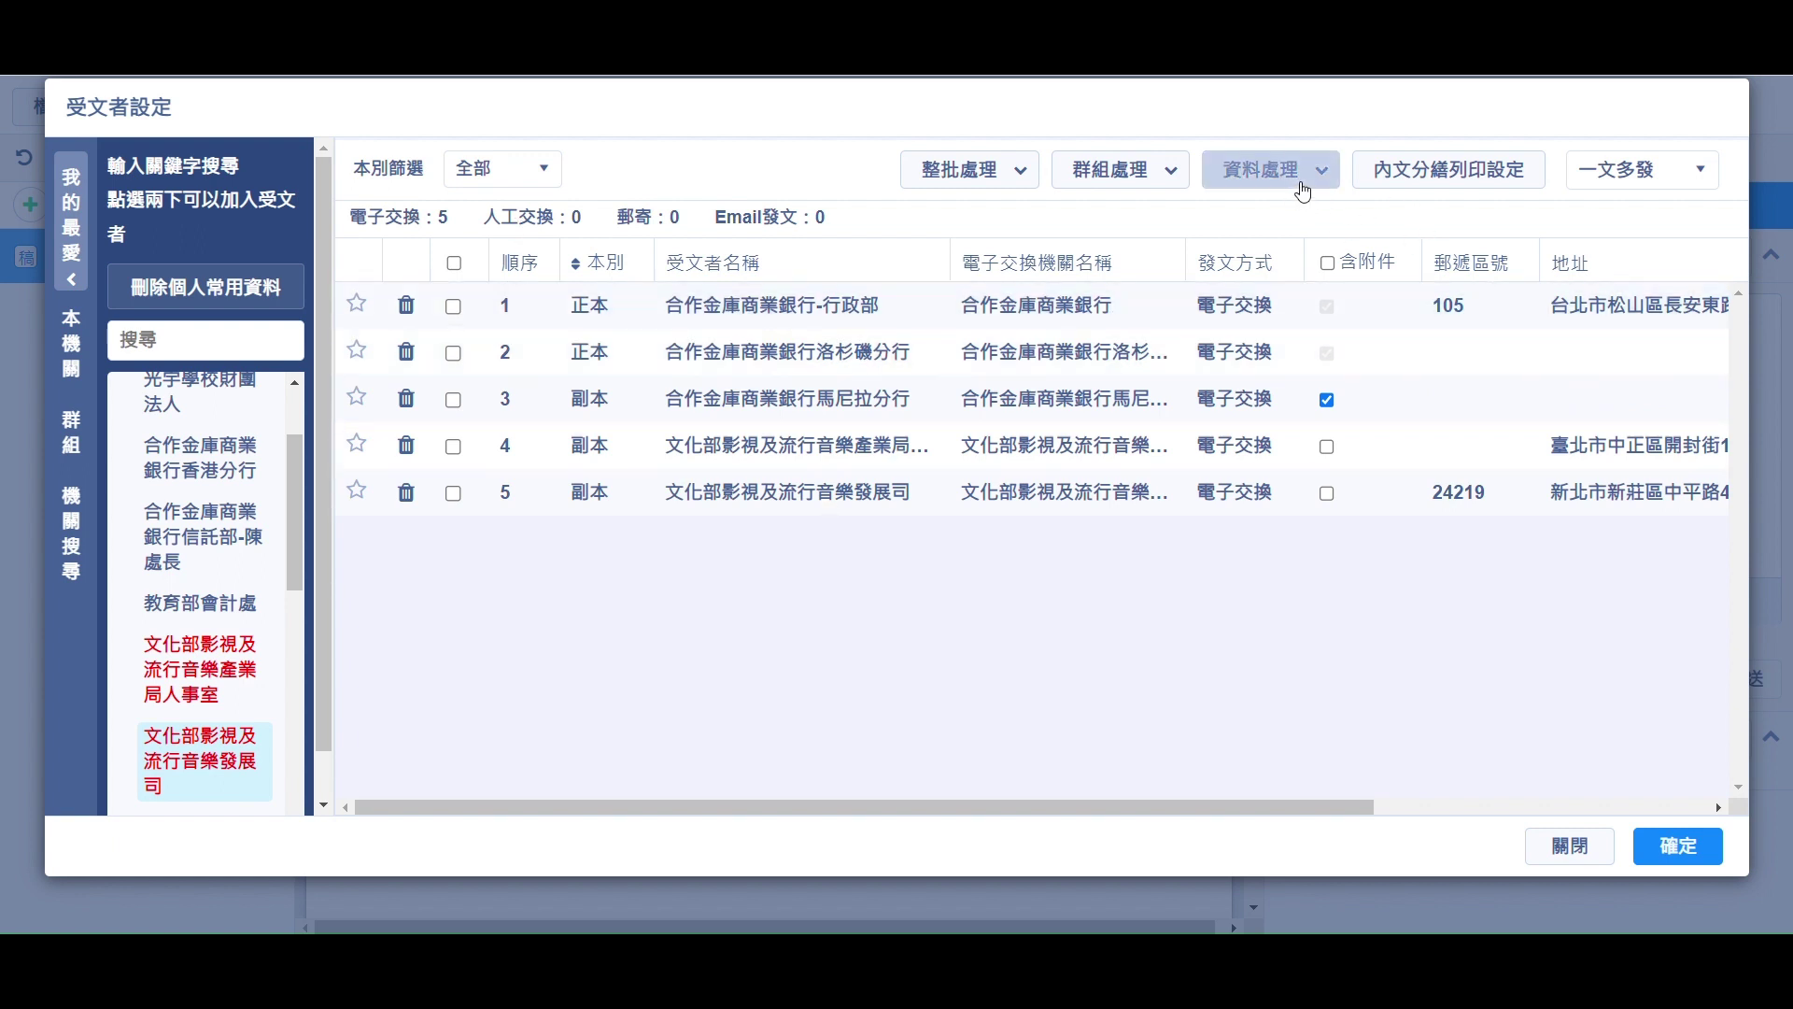
left_click(1303, 191)
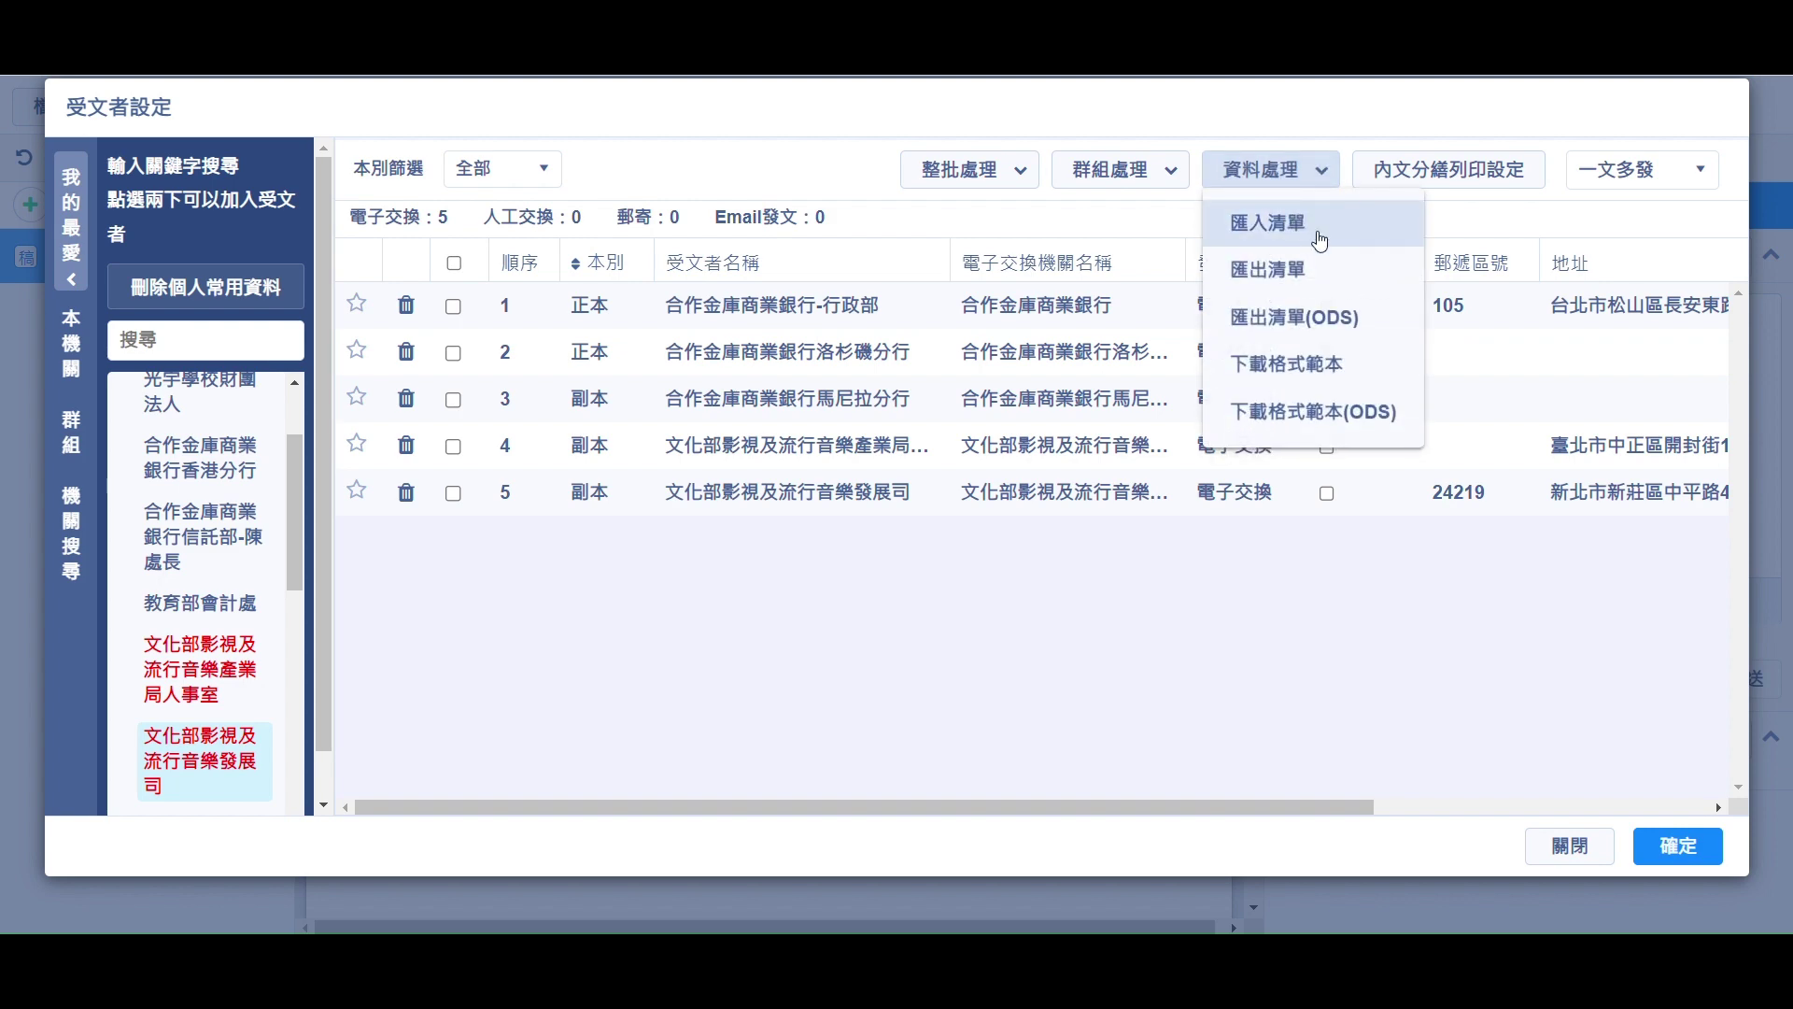
left_click(1672, 852)
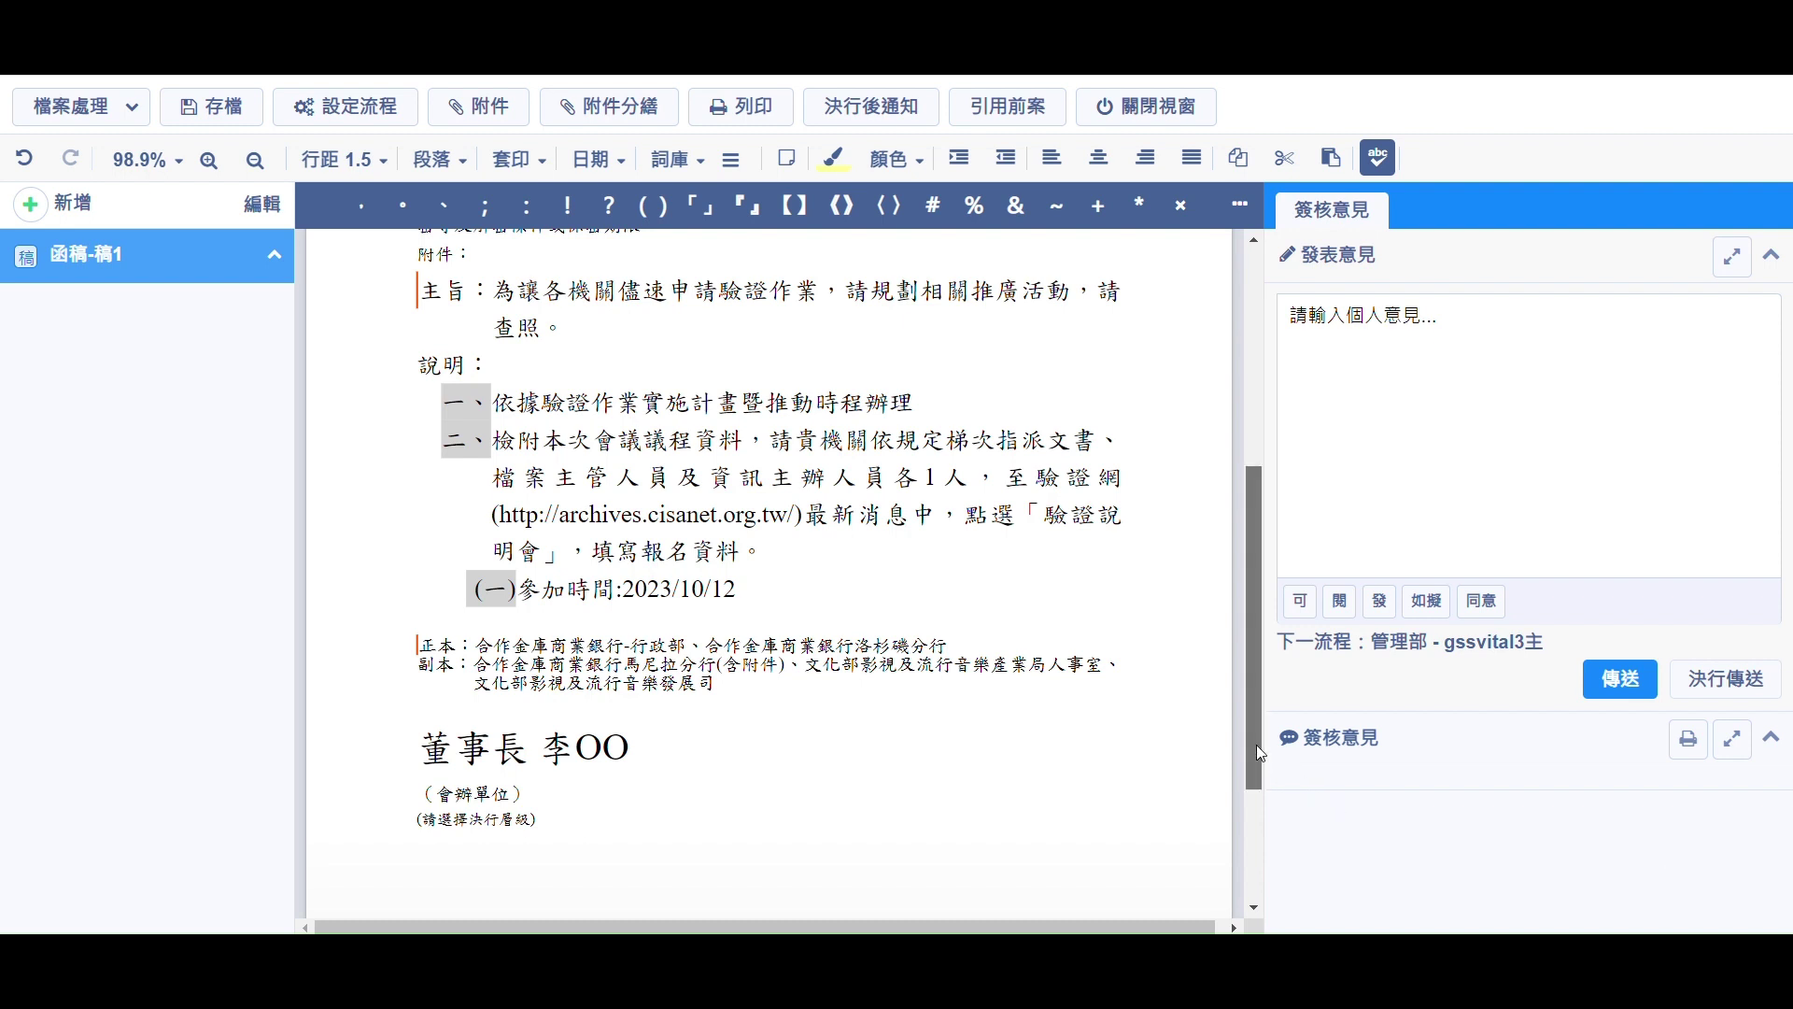
left_click_drag(1257, 745, 1255, 796)
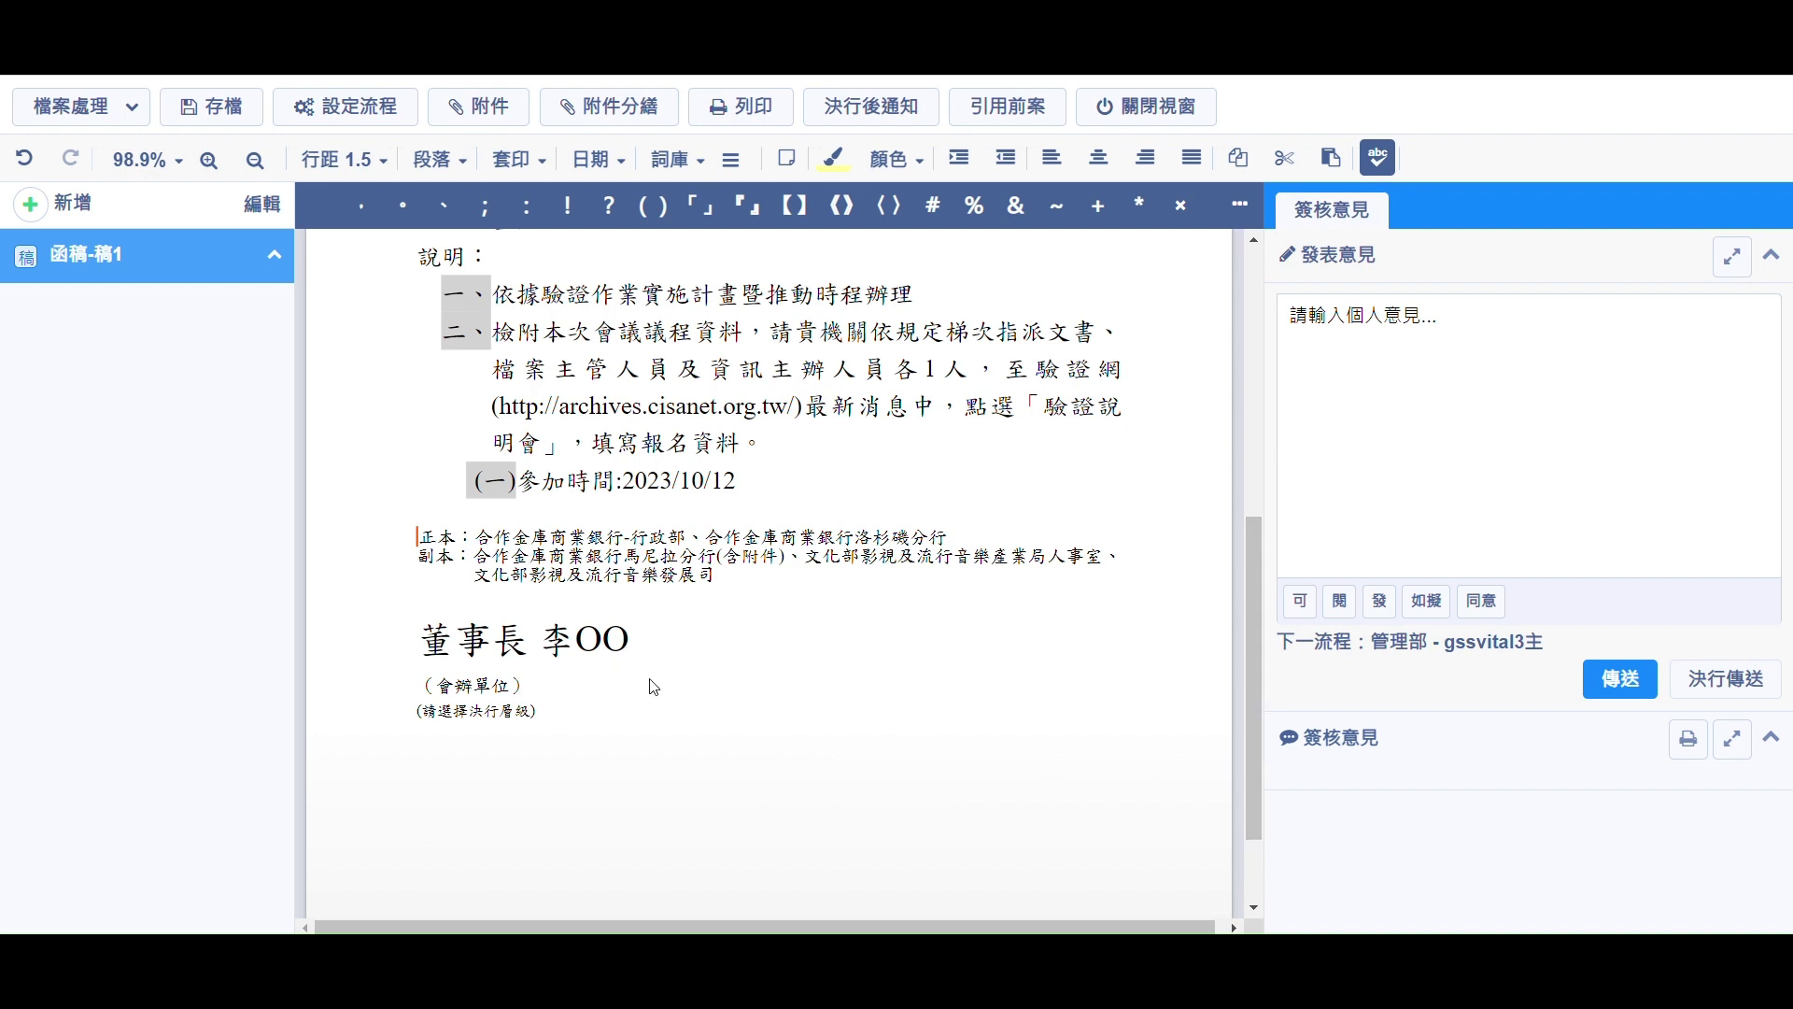
Open the letter's attachments and upload the Recipient Excel file as a 稿附件
left_click(492, 126)
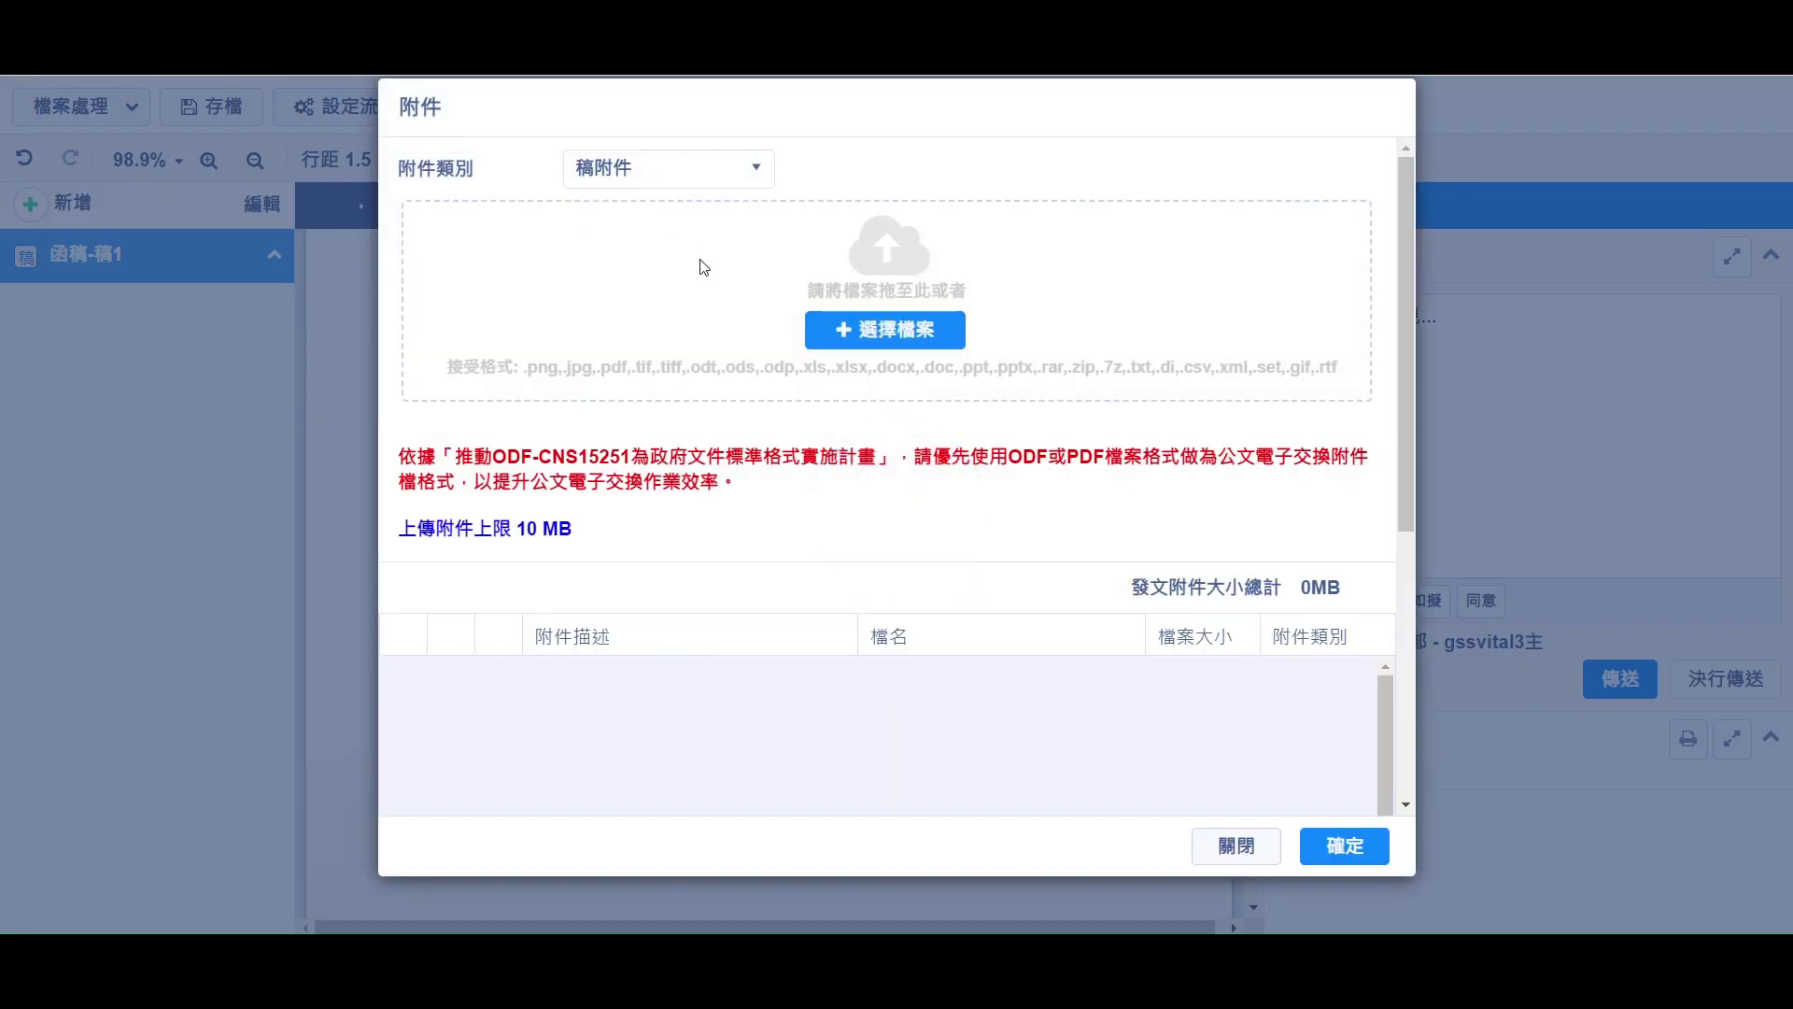
left_click(855, 329)
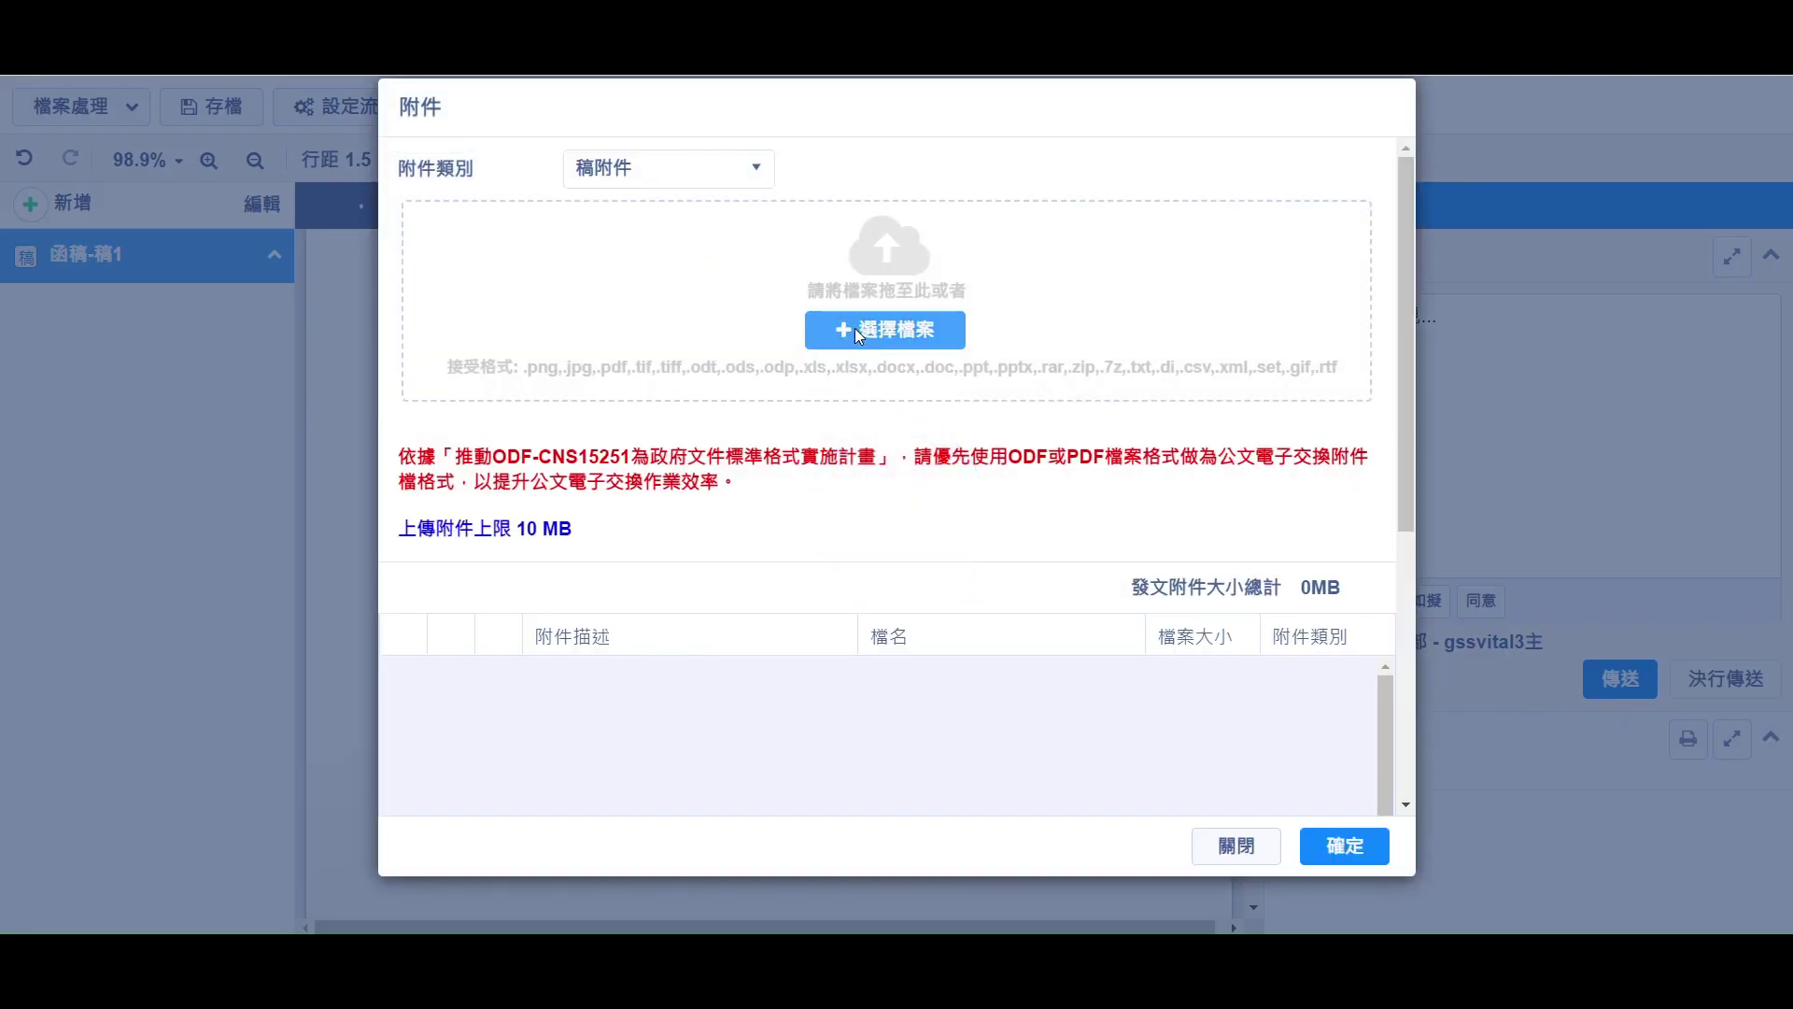
left_click(322, 378)
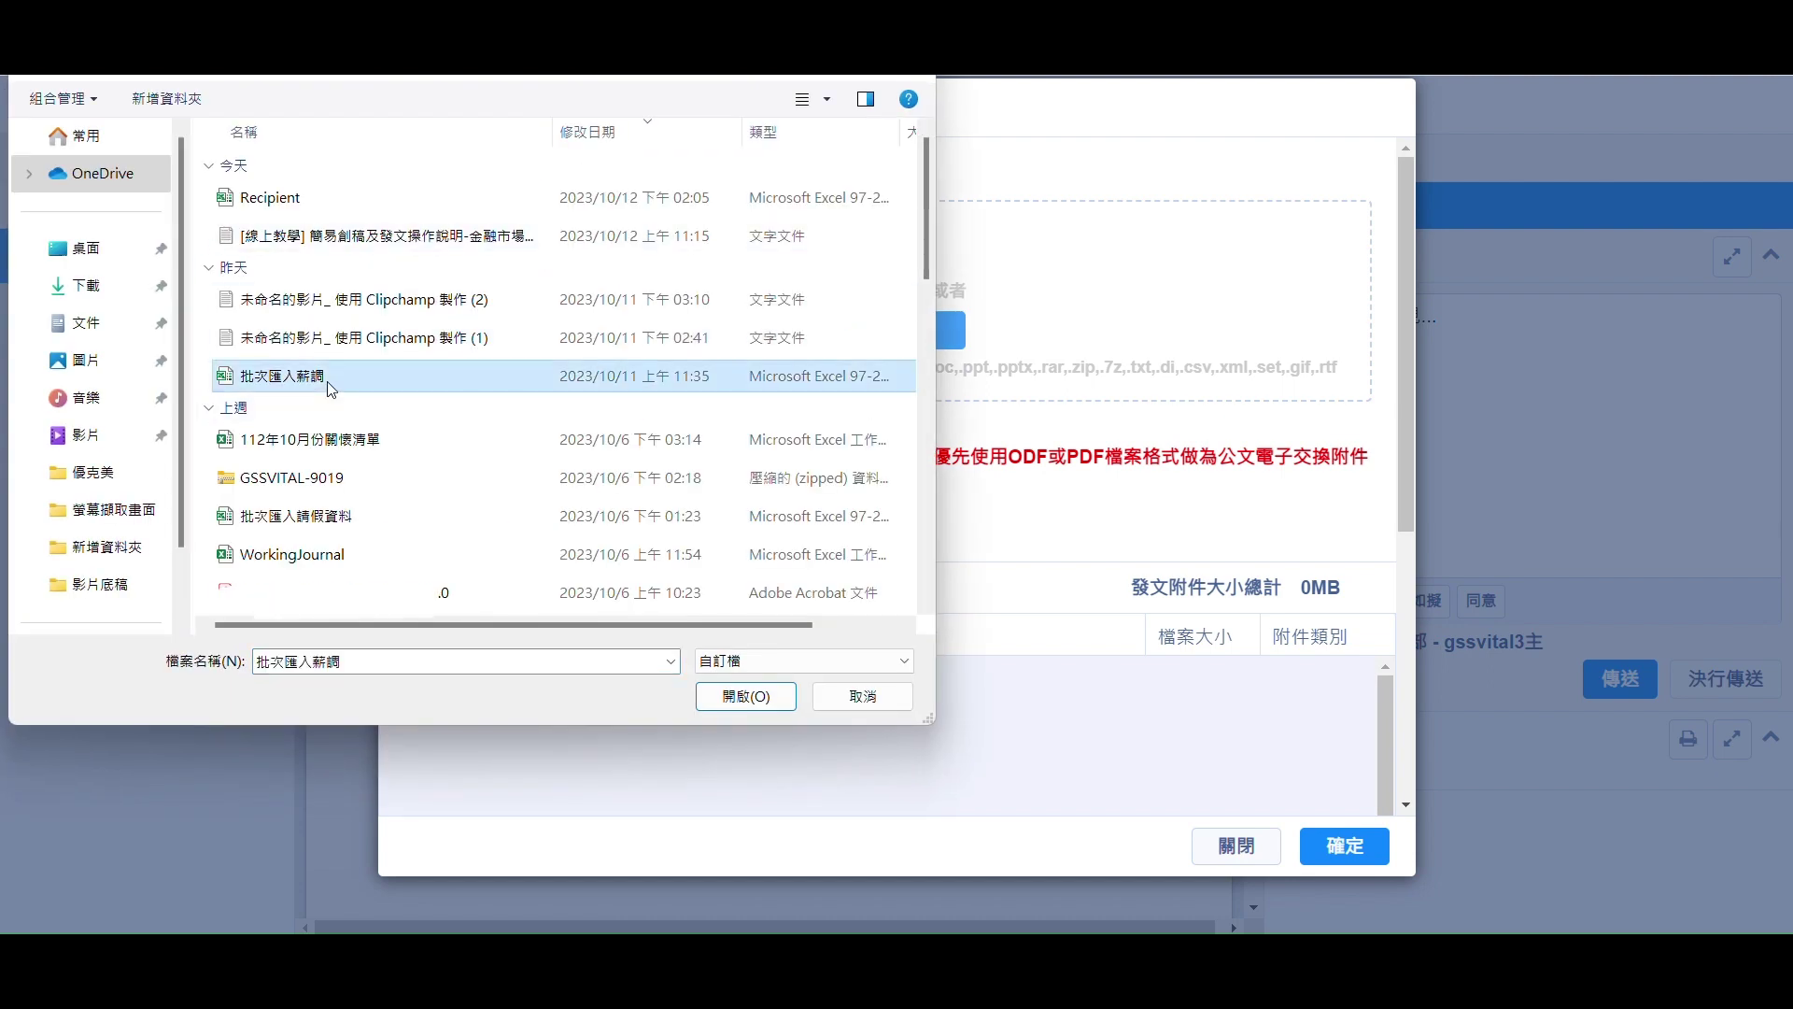
left_click(318, 198)
left_click(740, 698)
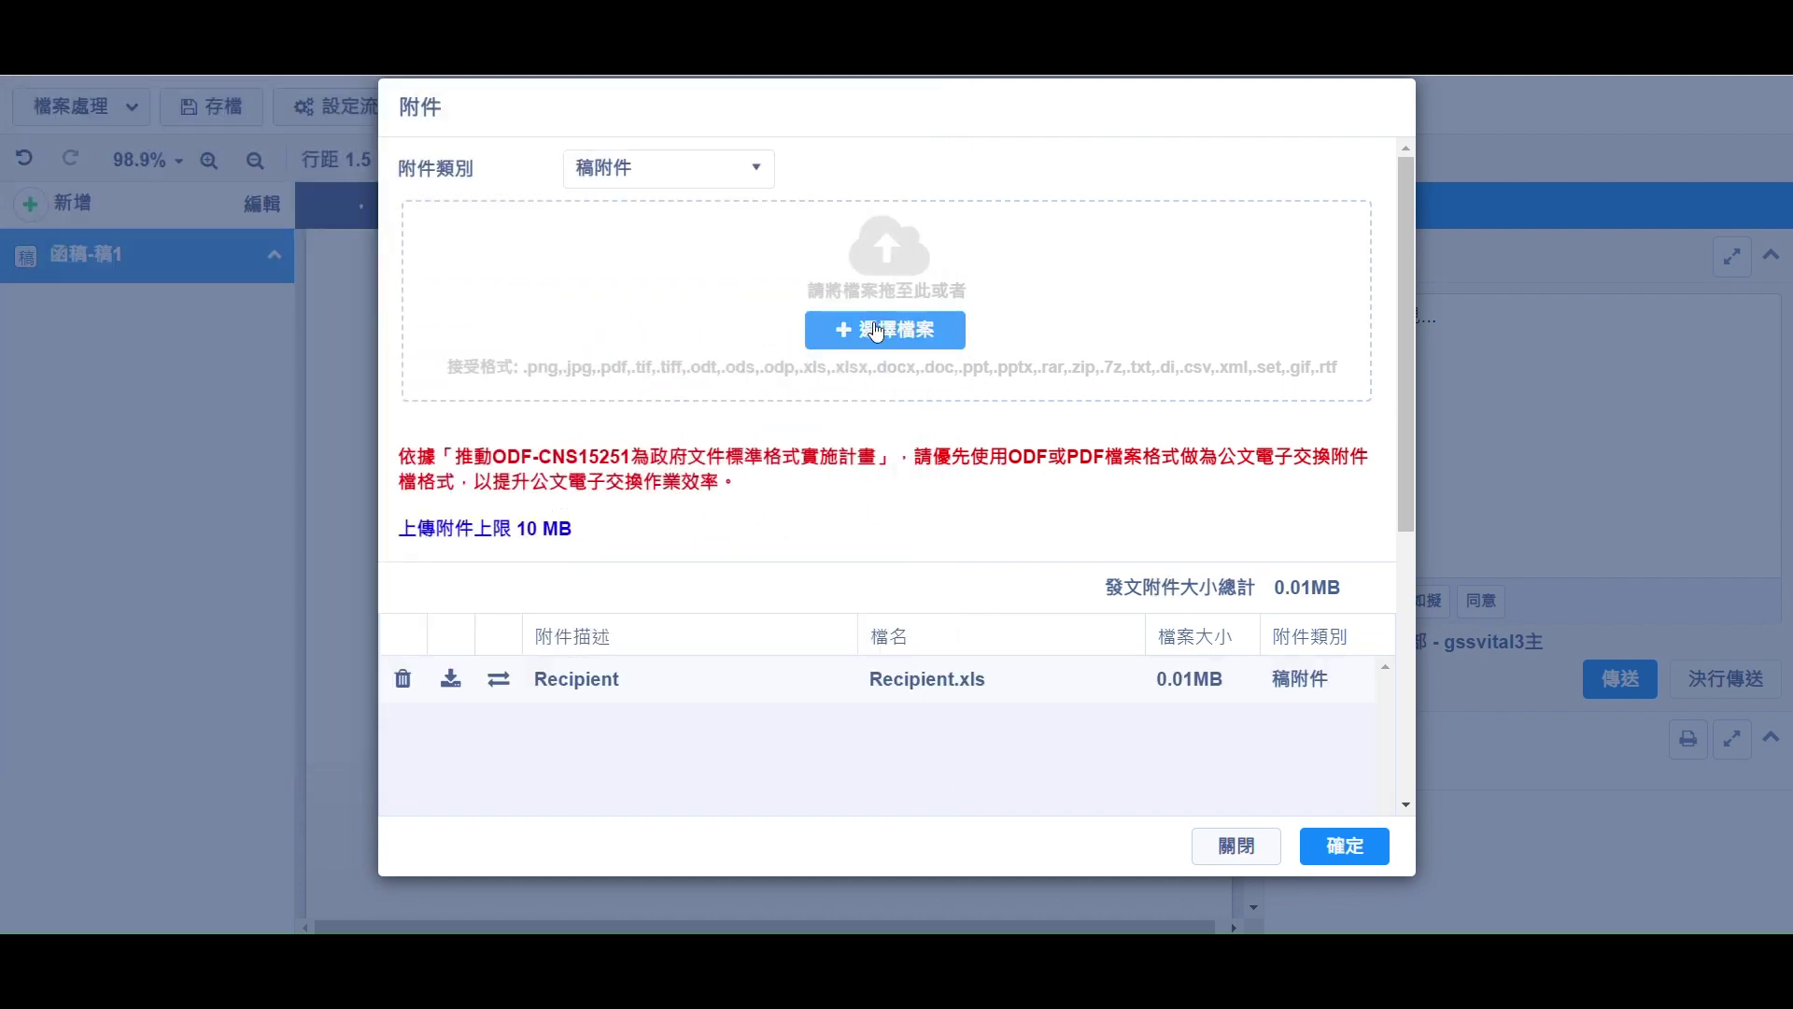
Upload 批次匯入薪調 as a second 稿附件, confirm the attachments and save the draft
left_click(854, 329)
left_click(334, 375)
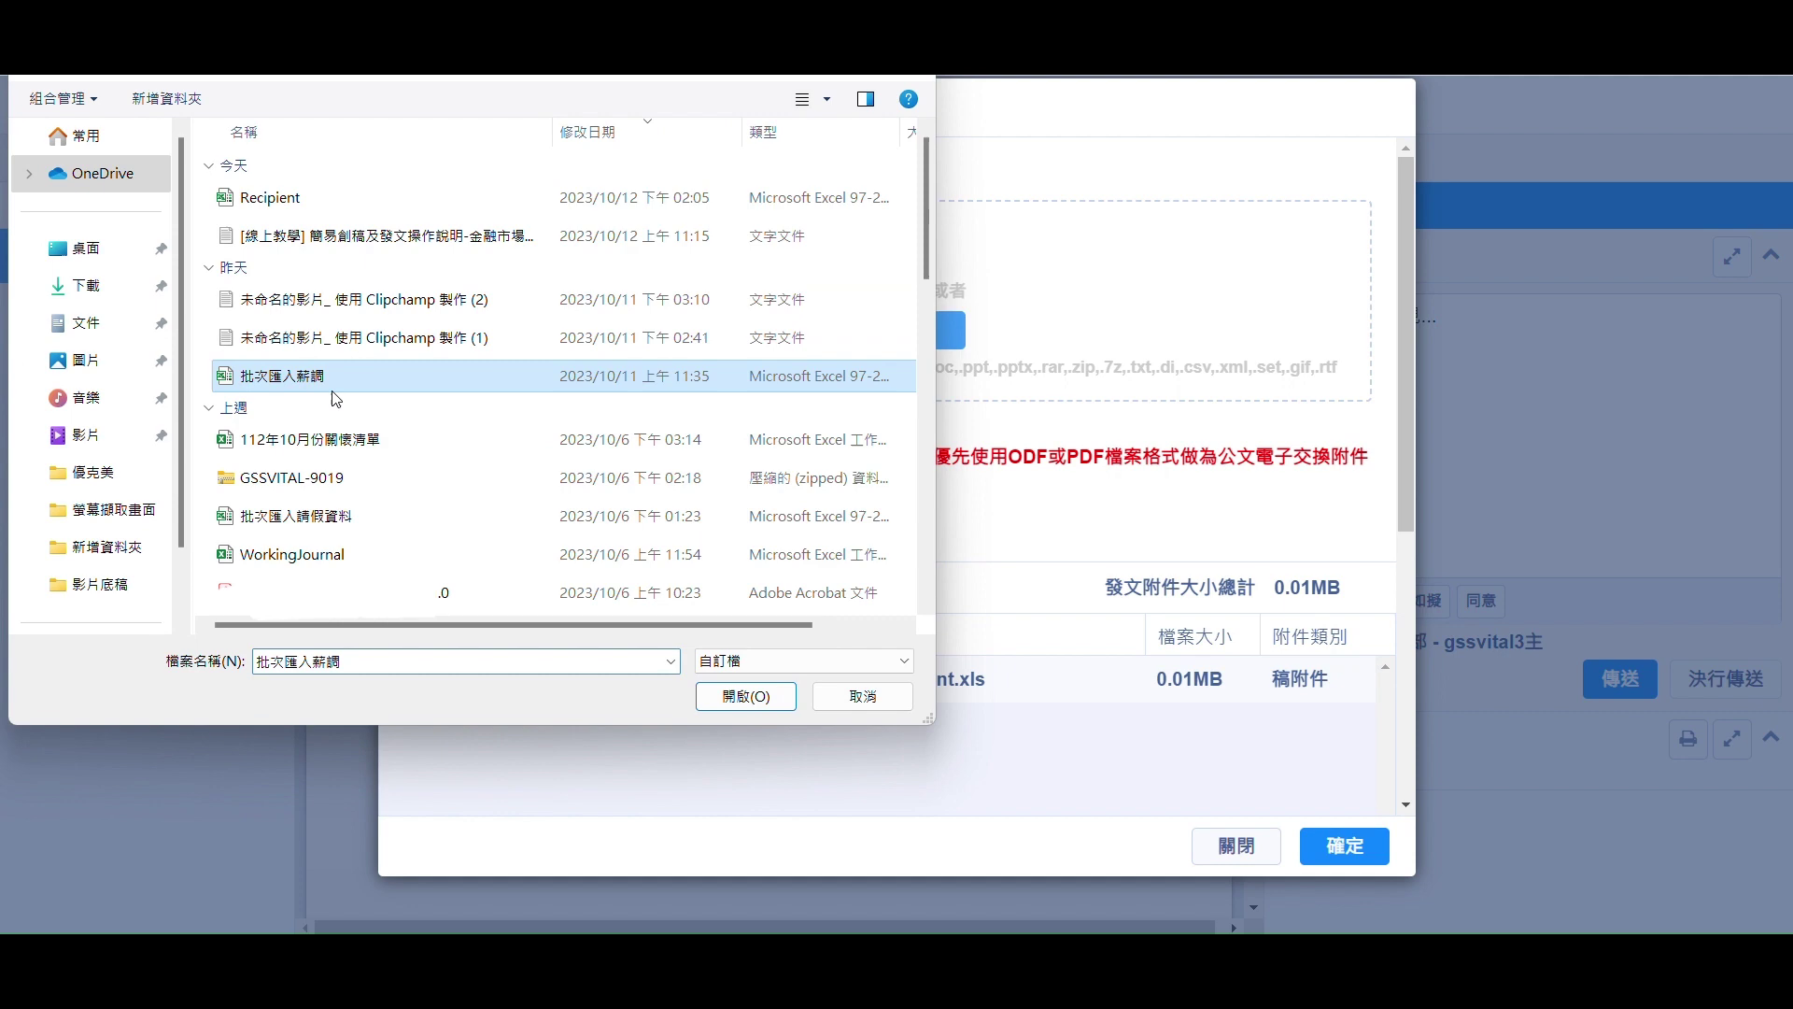
left_click(738, 696)
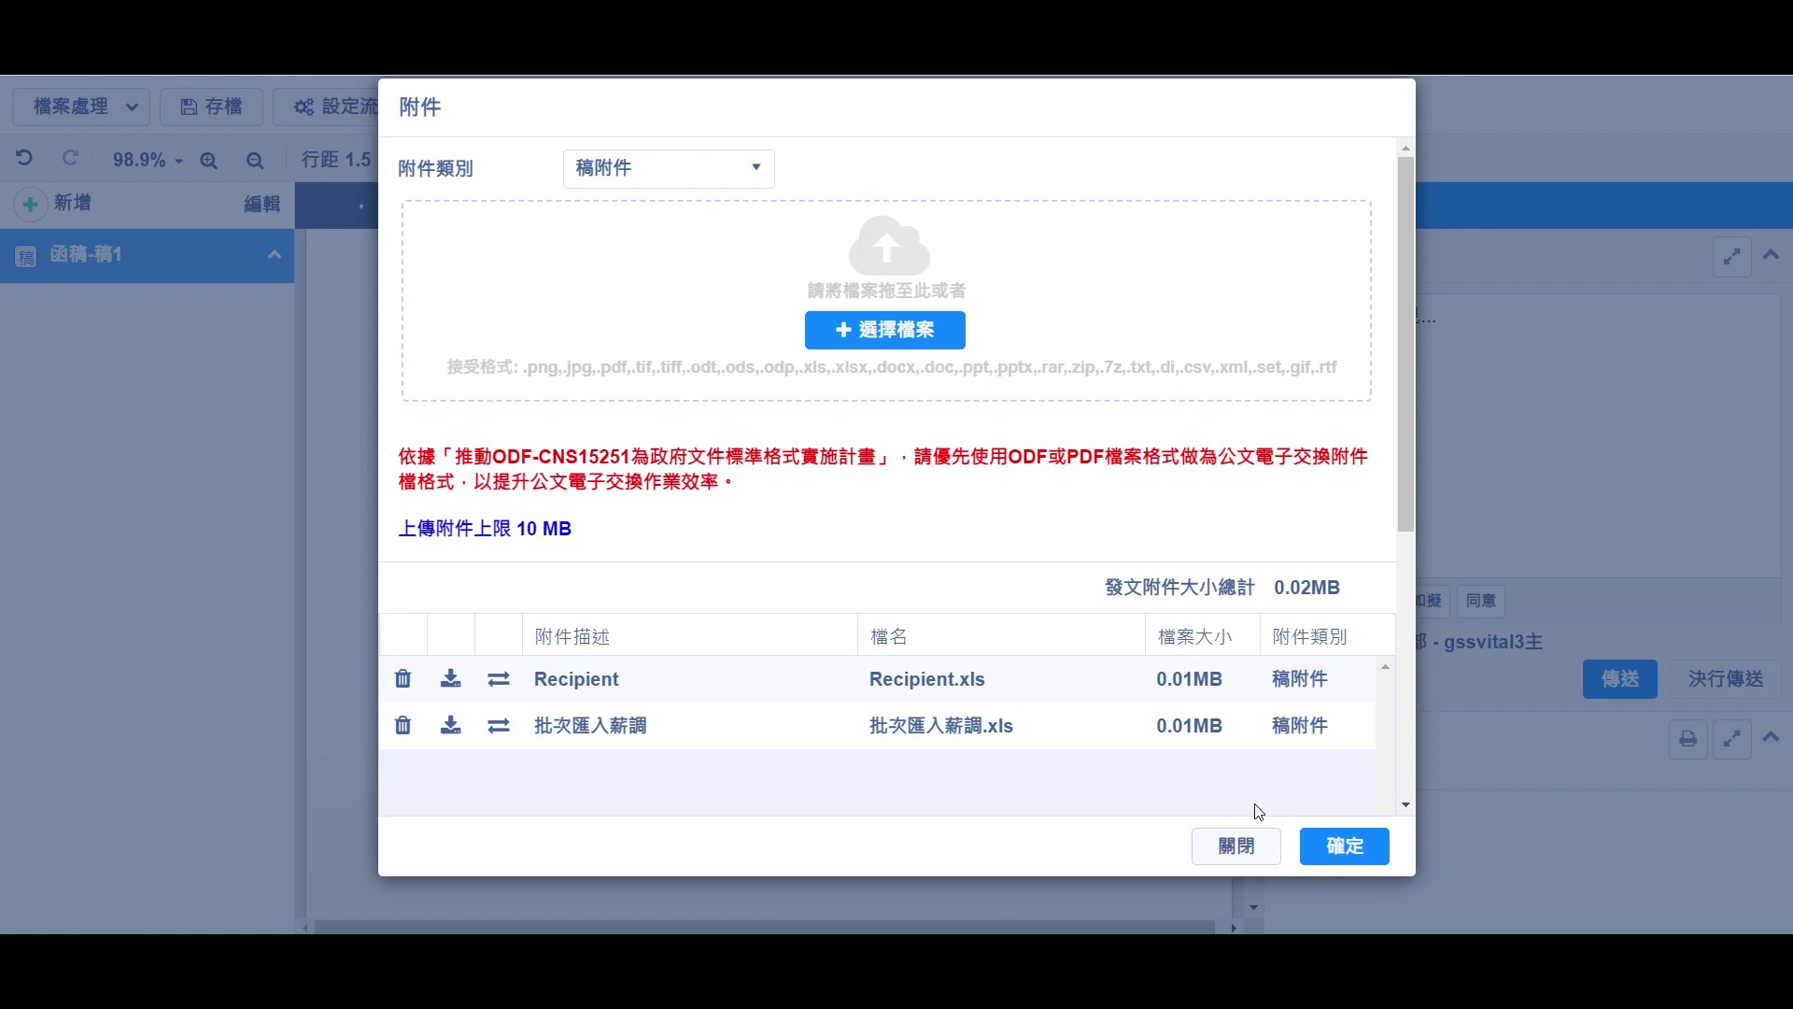
left_click(1343, 844)
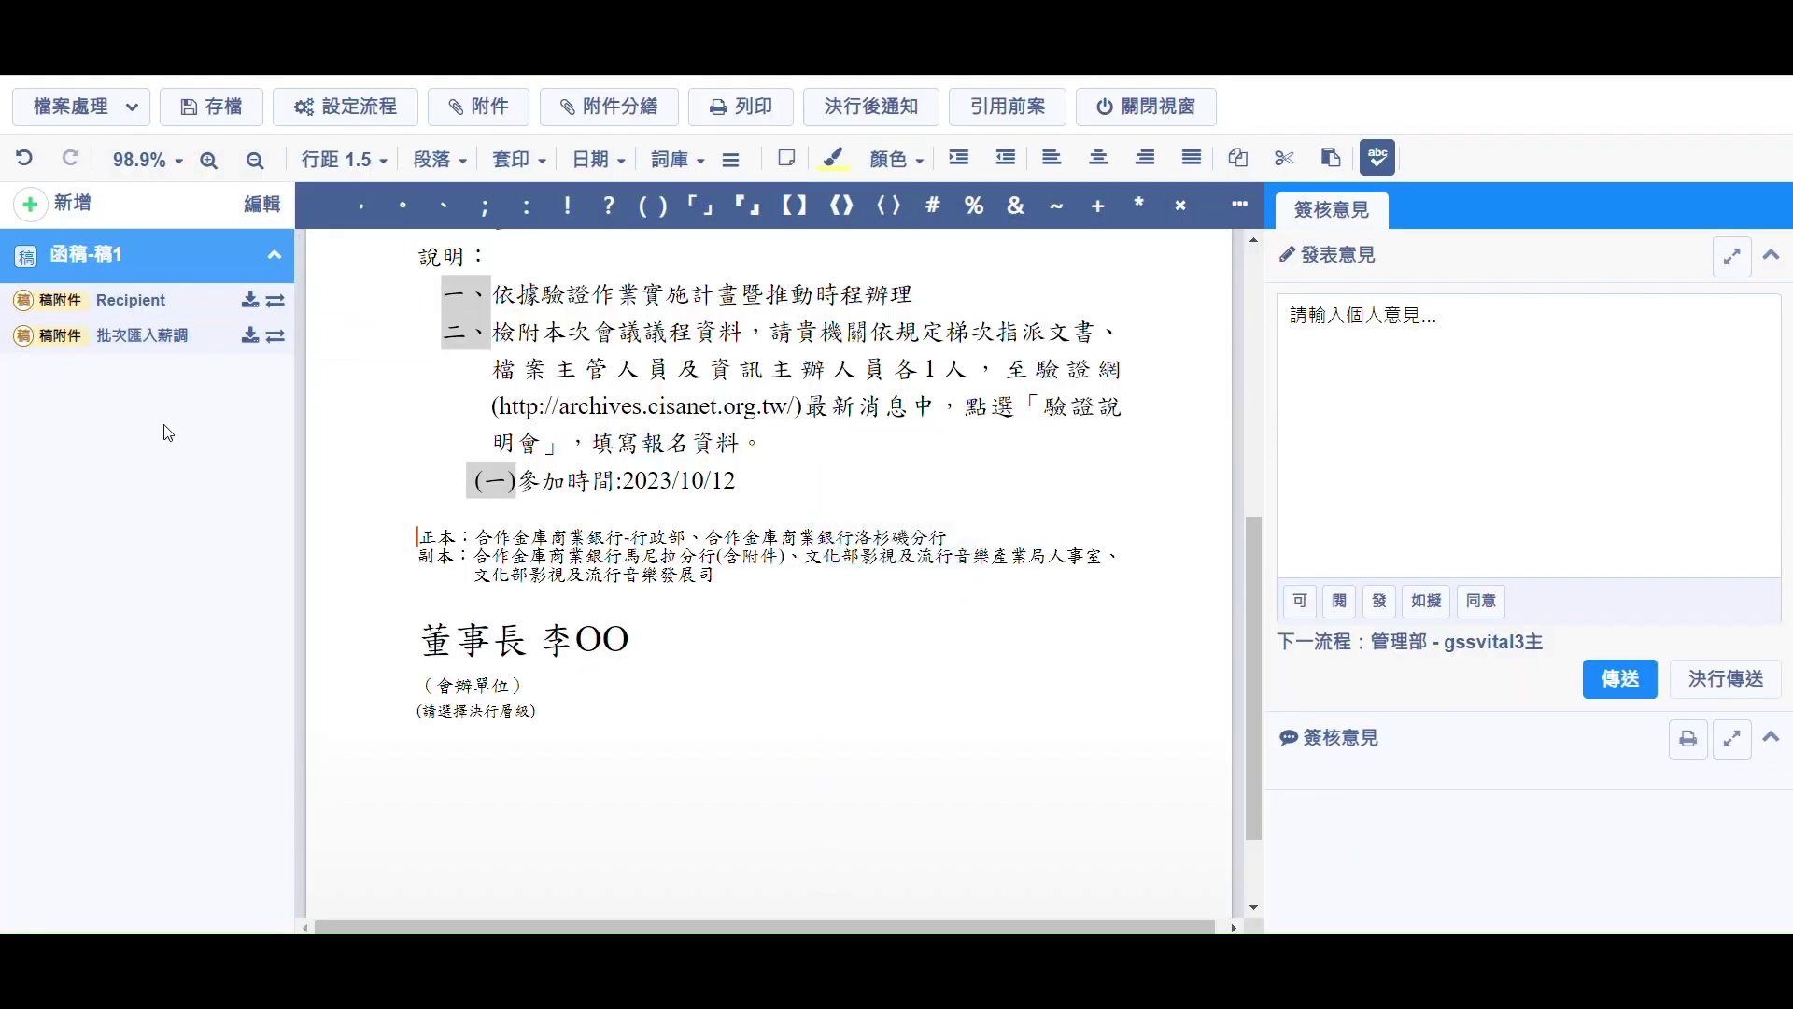
left_click(224, 108)
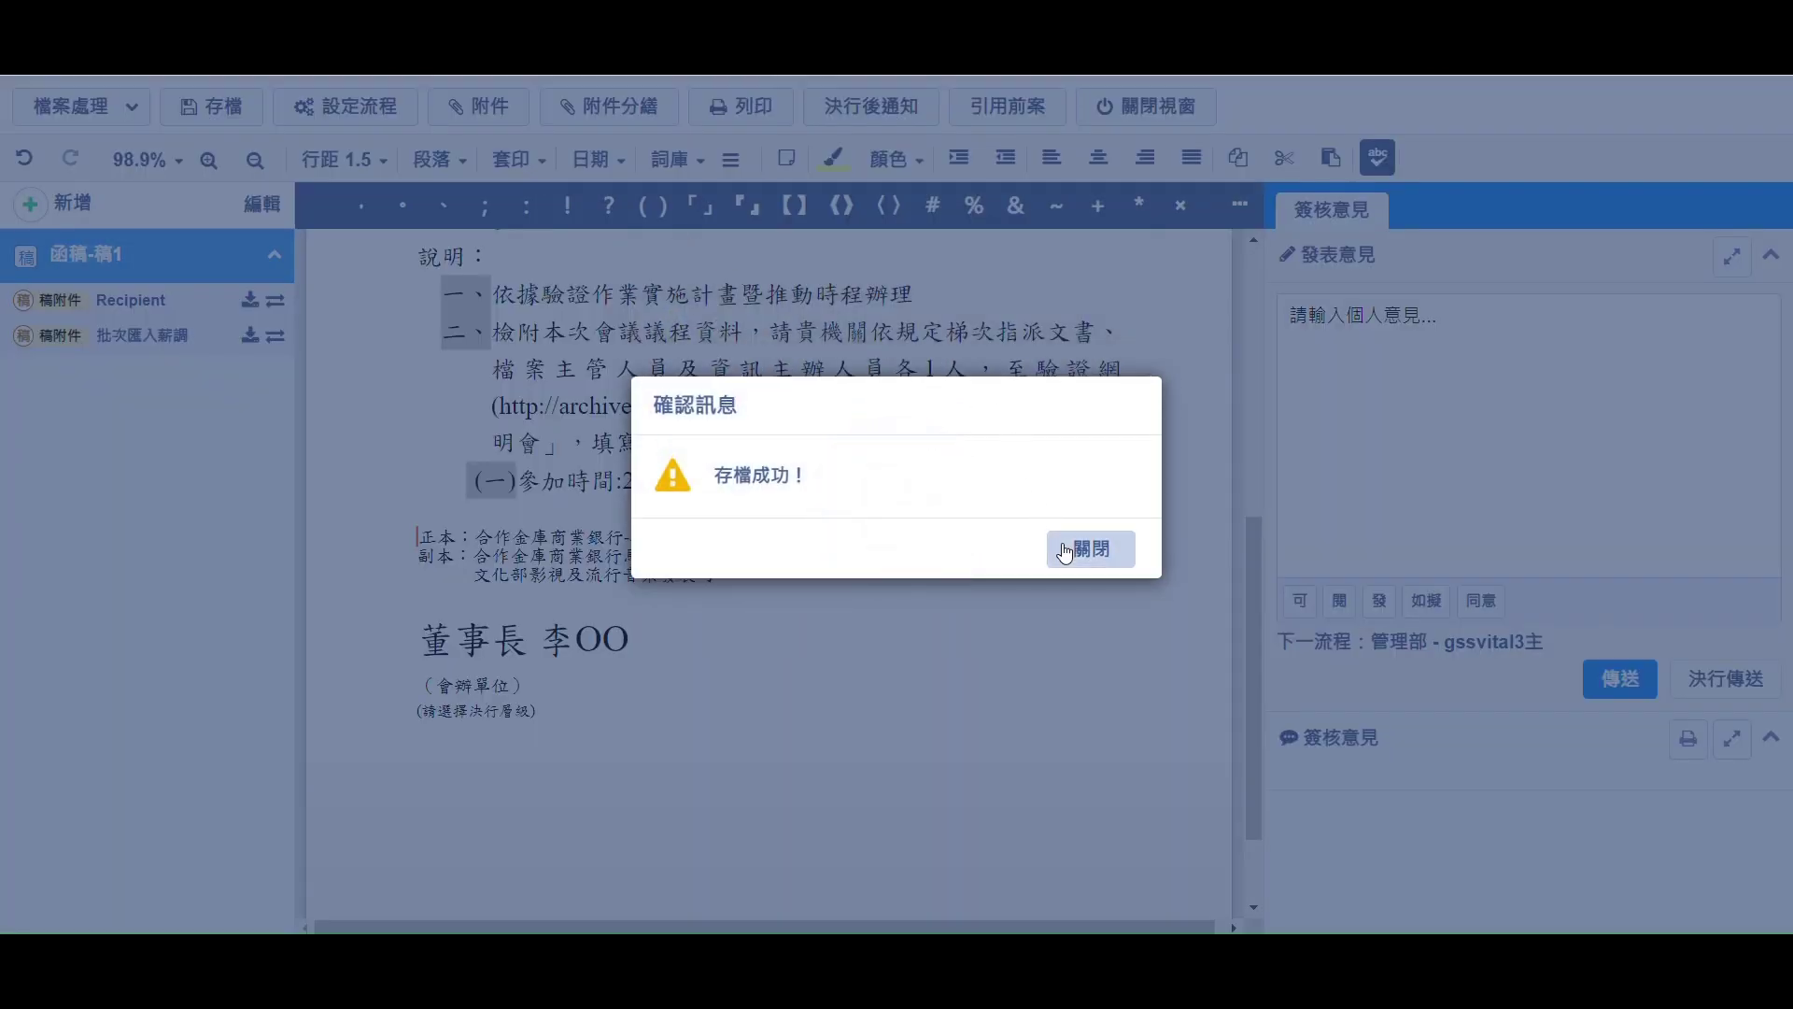
left_click(1065, 548)
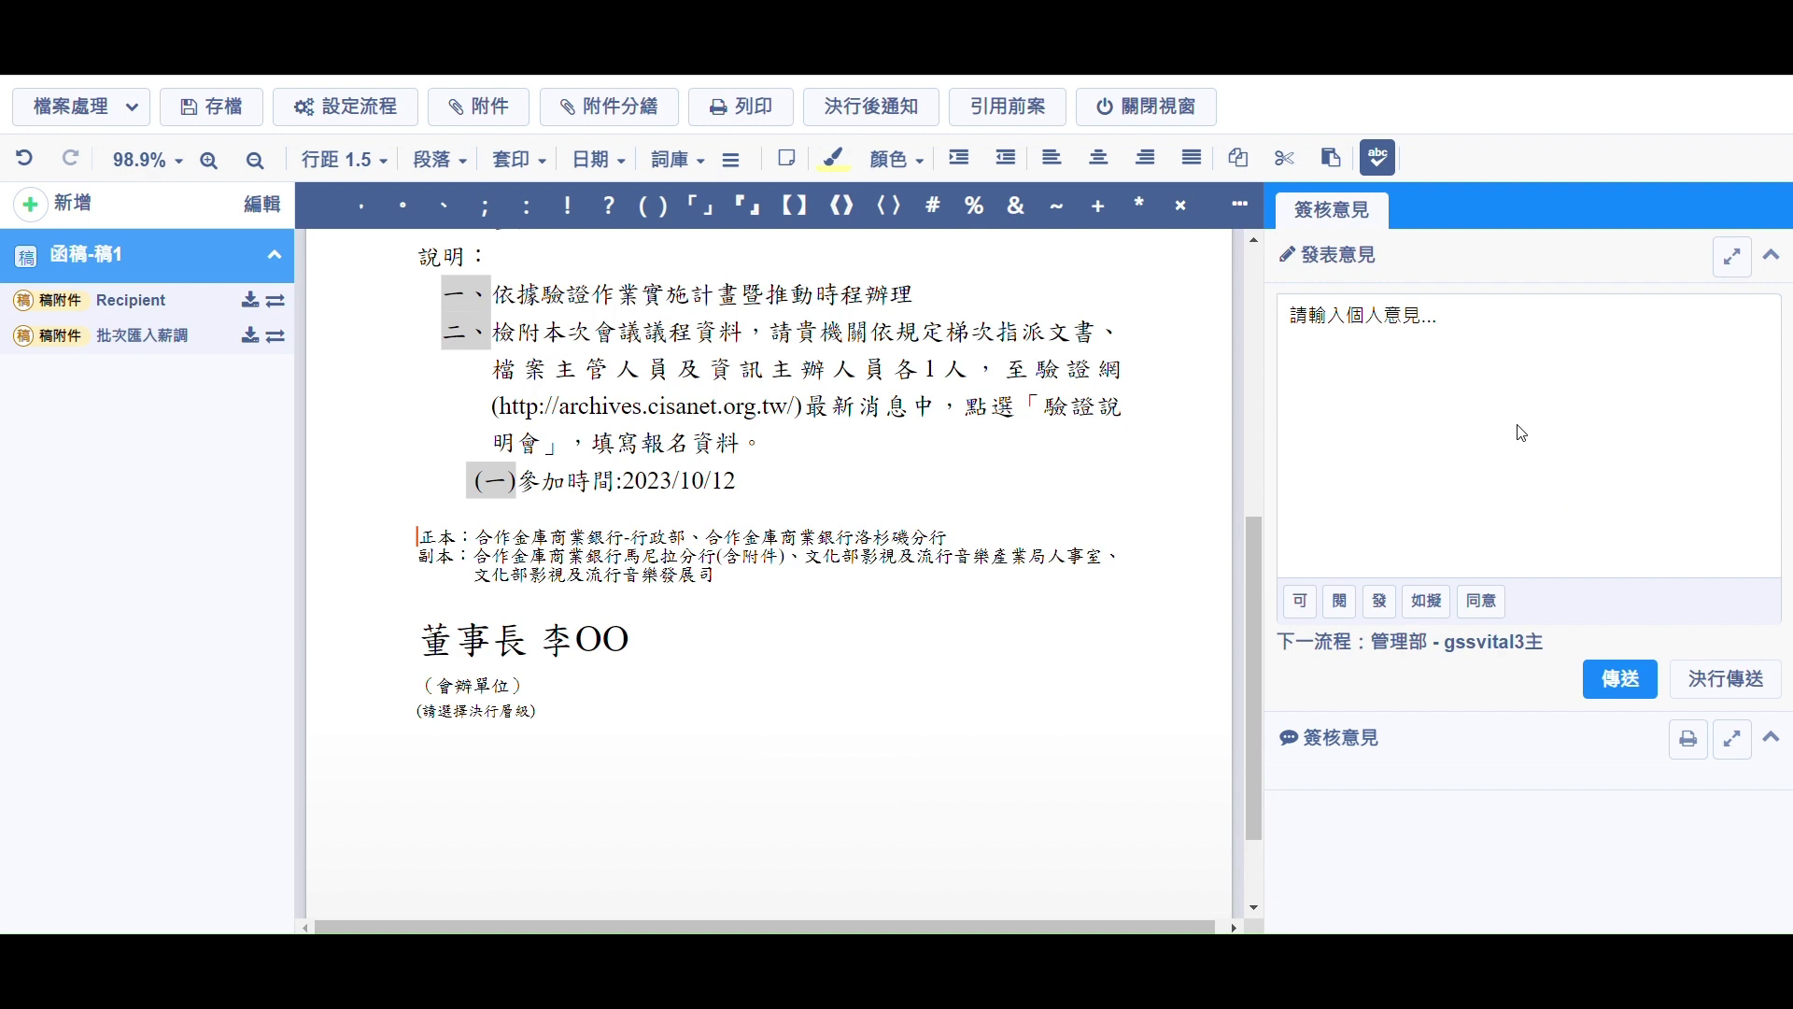
Enter 同意 as the sign-off opinion and submit the letter through 決行傳送 with 線上 as the signing type
left_click(1478, 603)
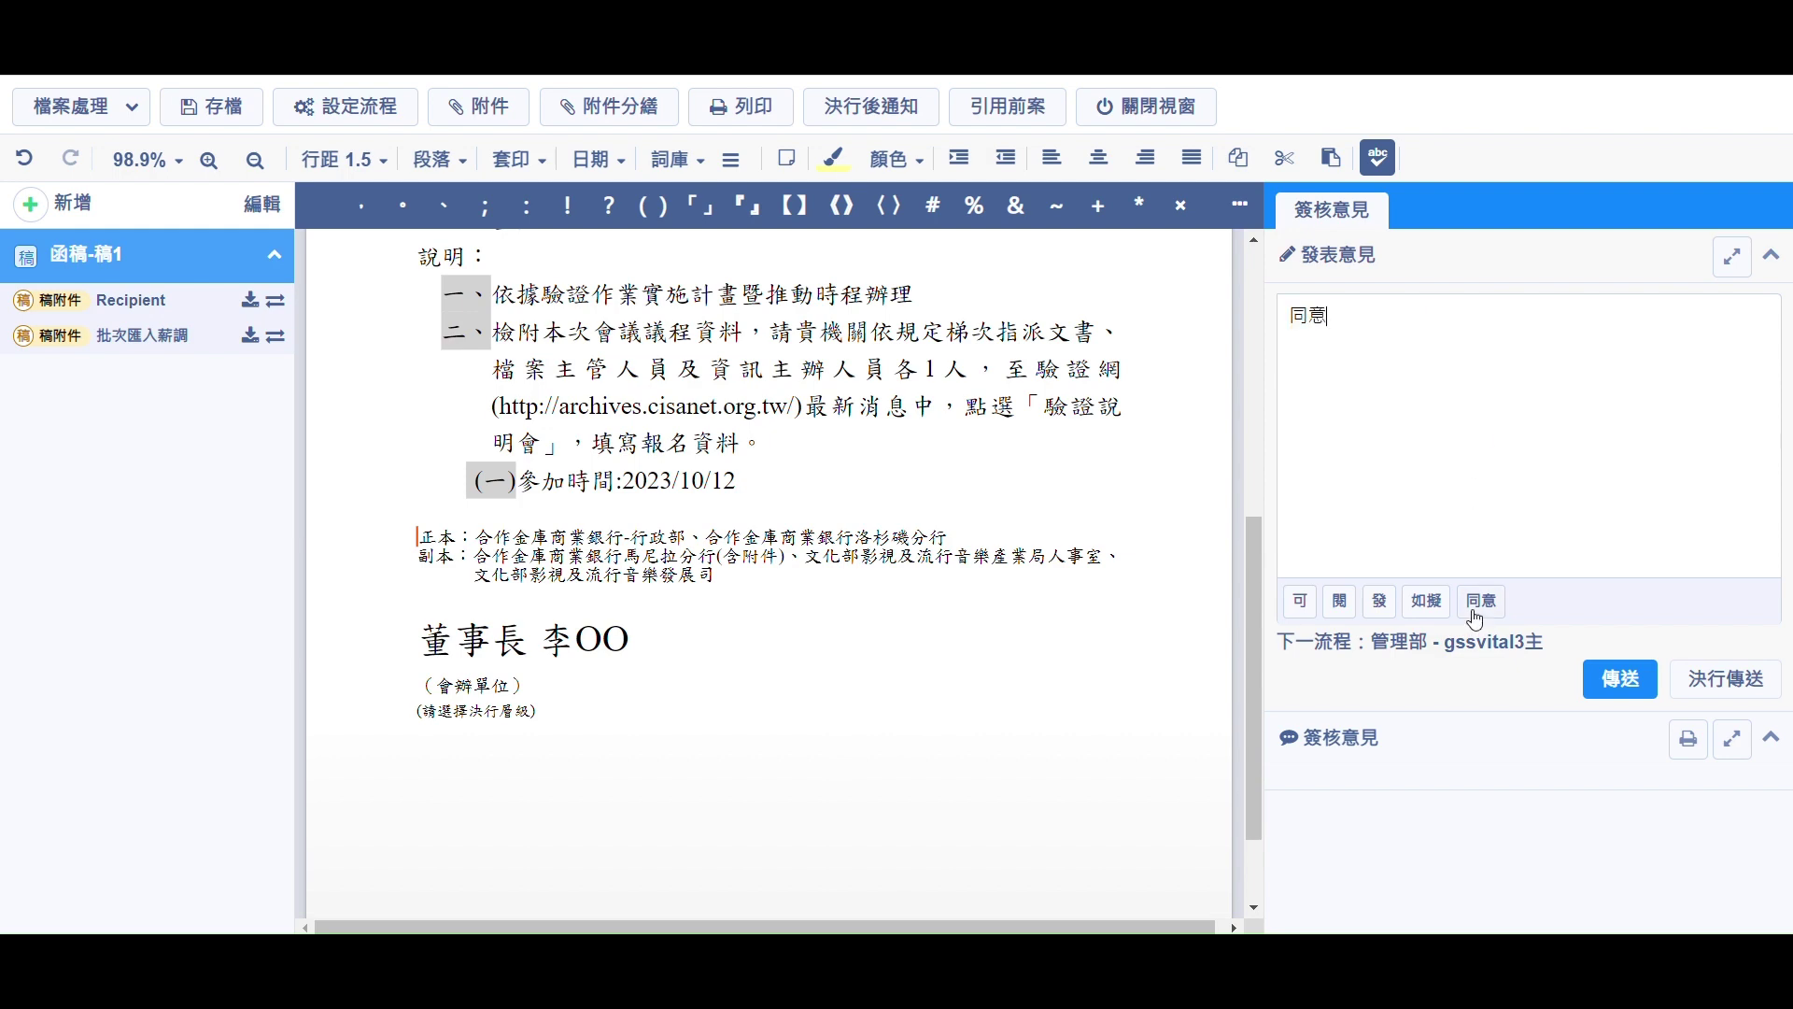
left_click(1692, 679)
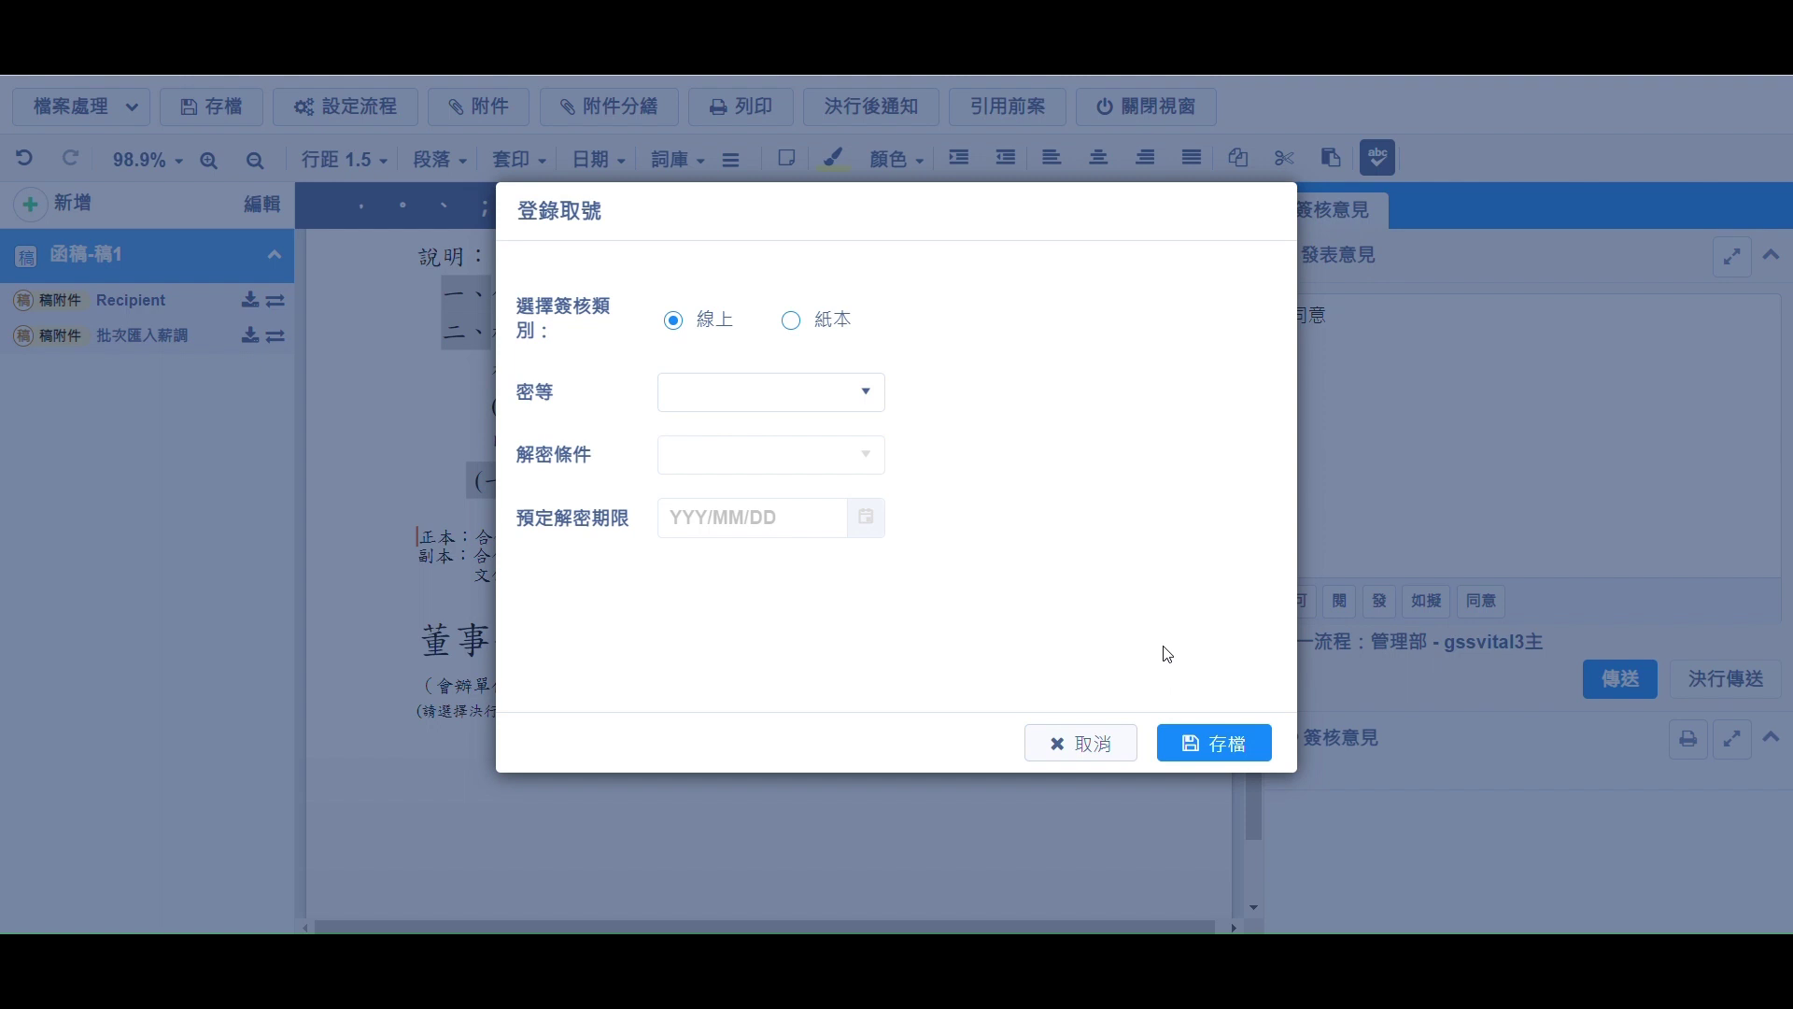
left_click(1216, 737)
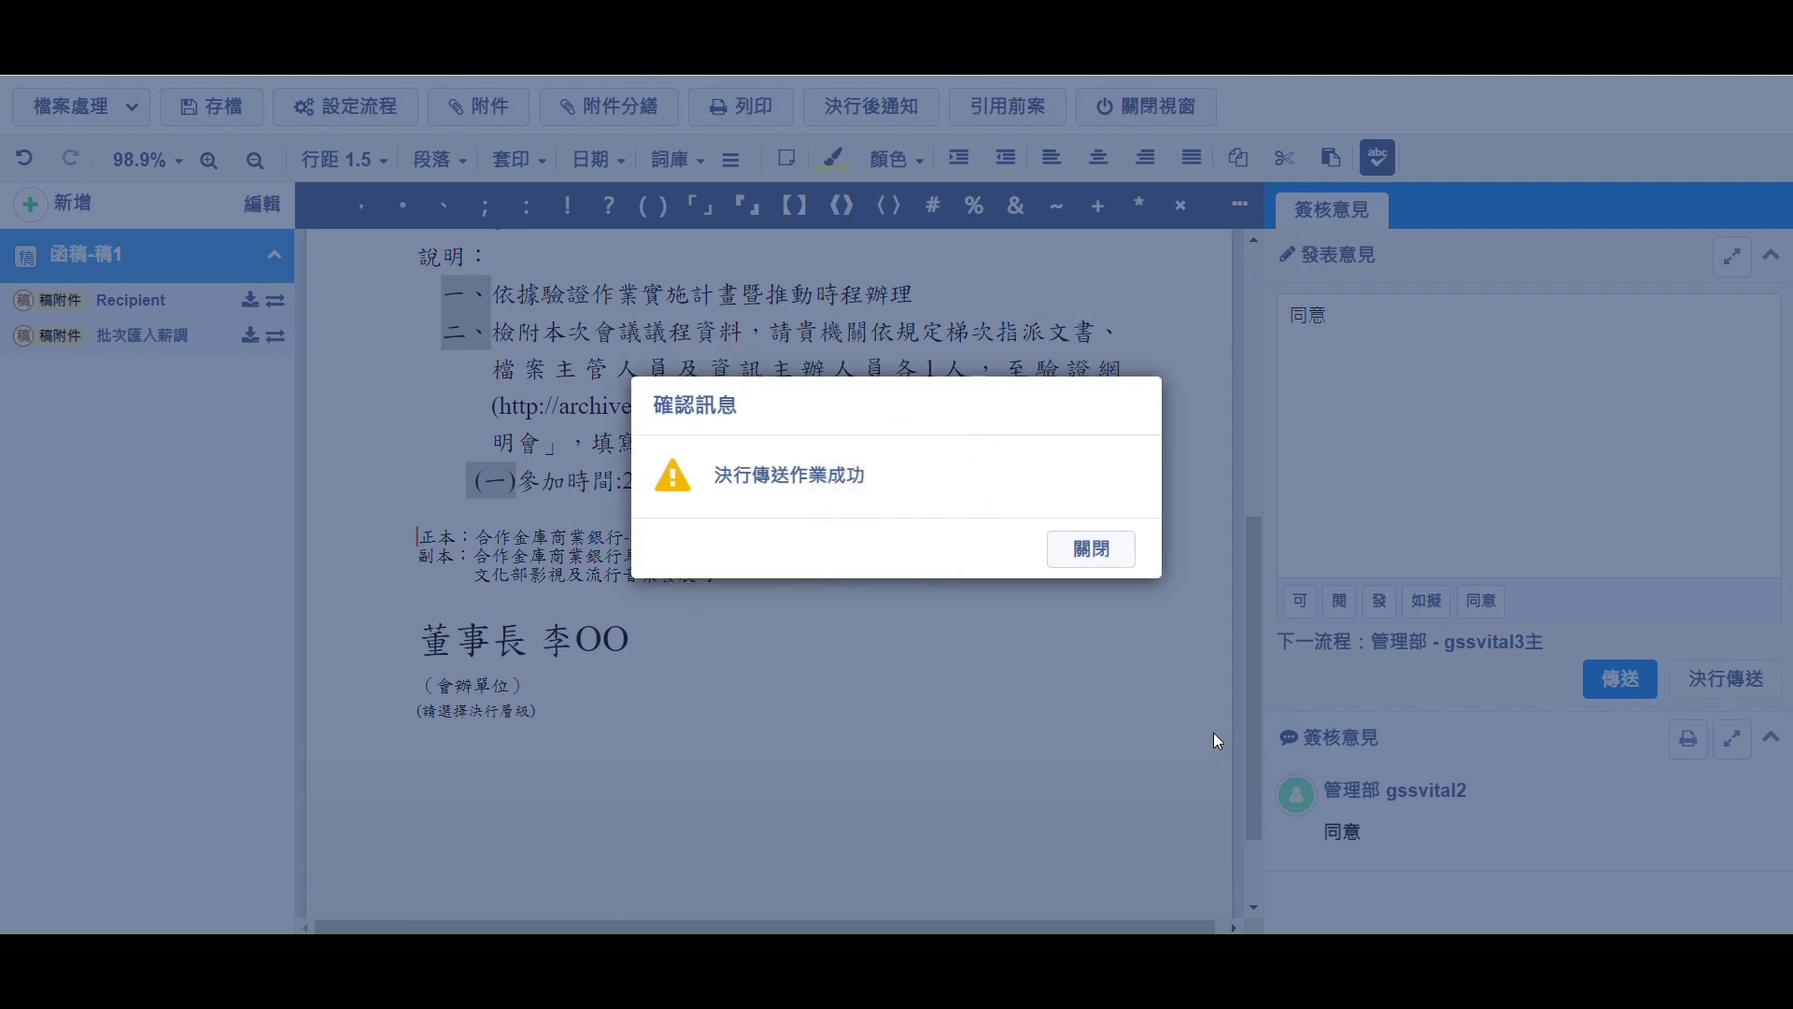
left_click(1089, 551)
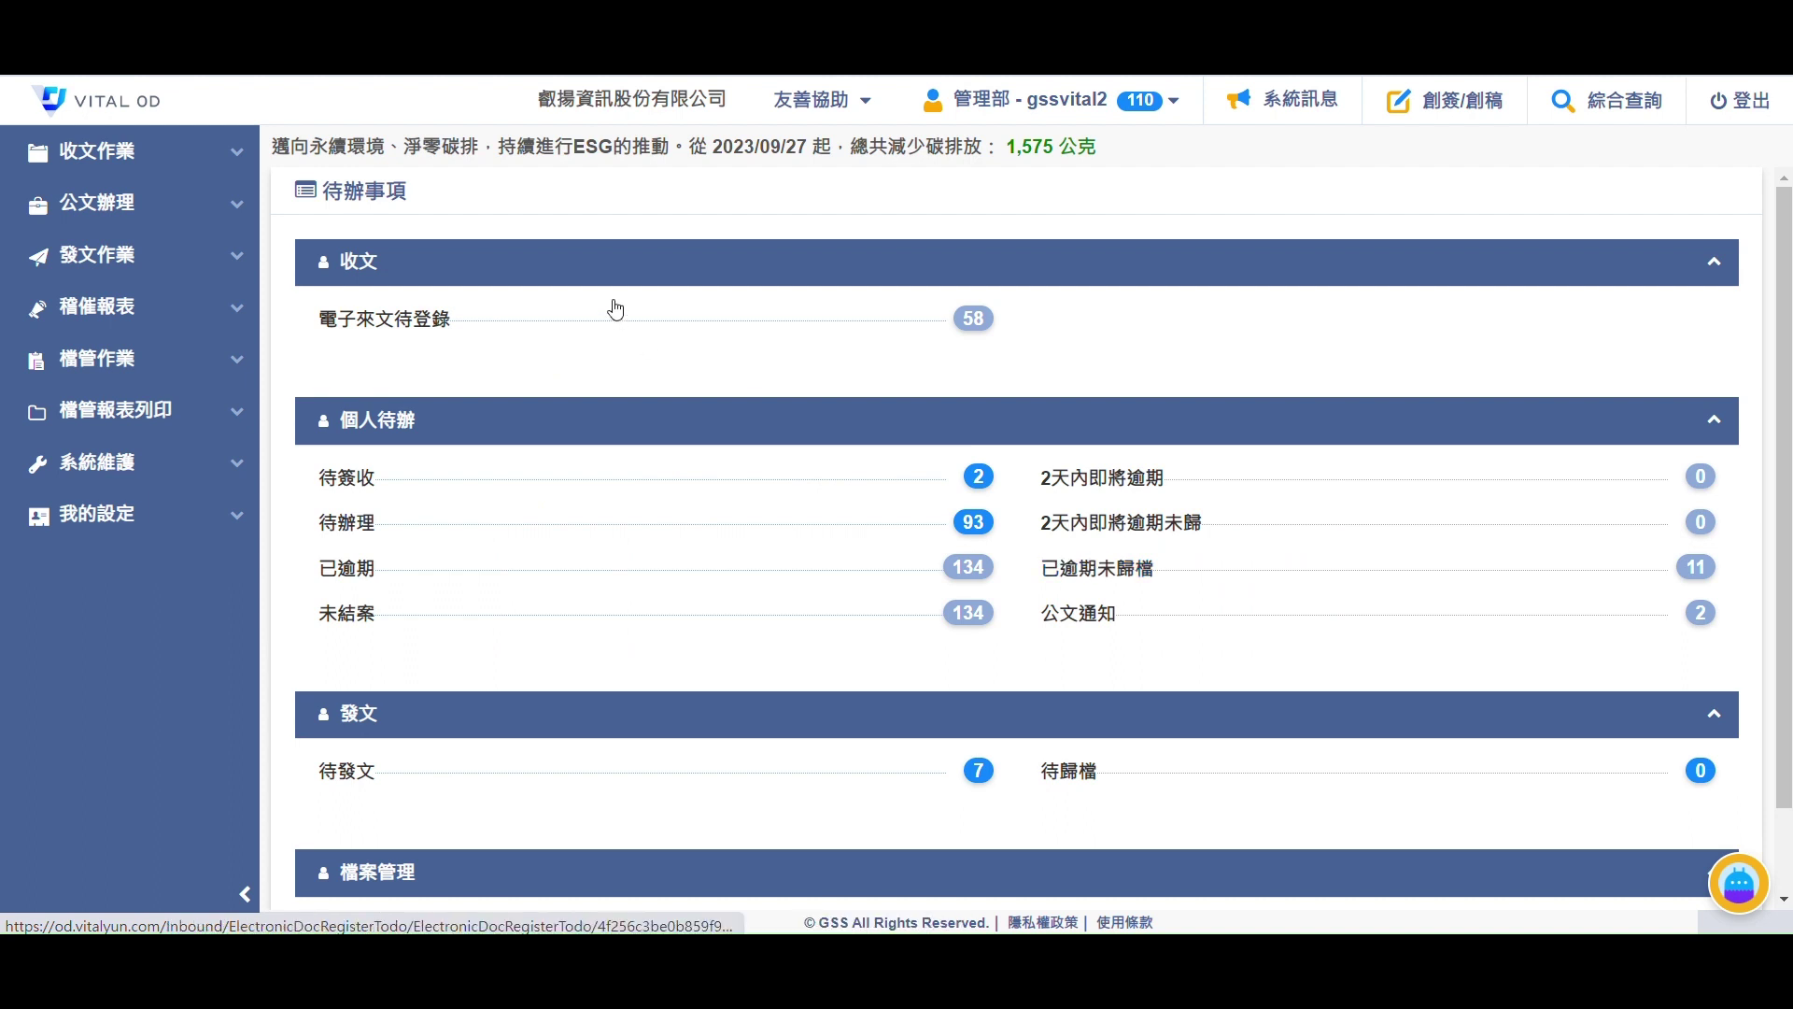
Find letter 112D000838 in the 待辦區 of 公文辦理, send it on through 送發文 and save its 決行註記
left_click(140, 222)
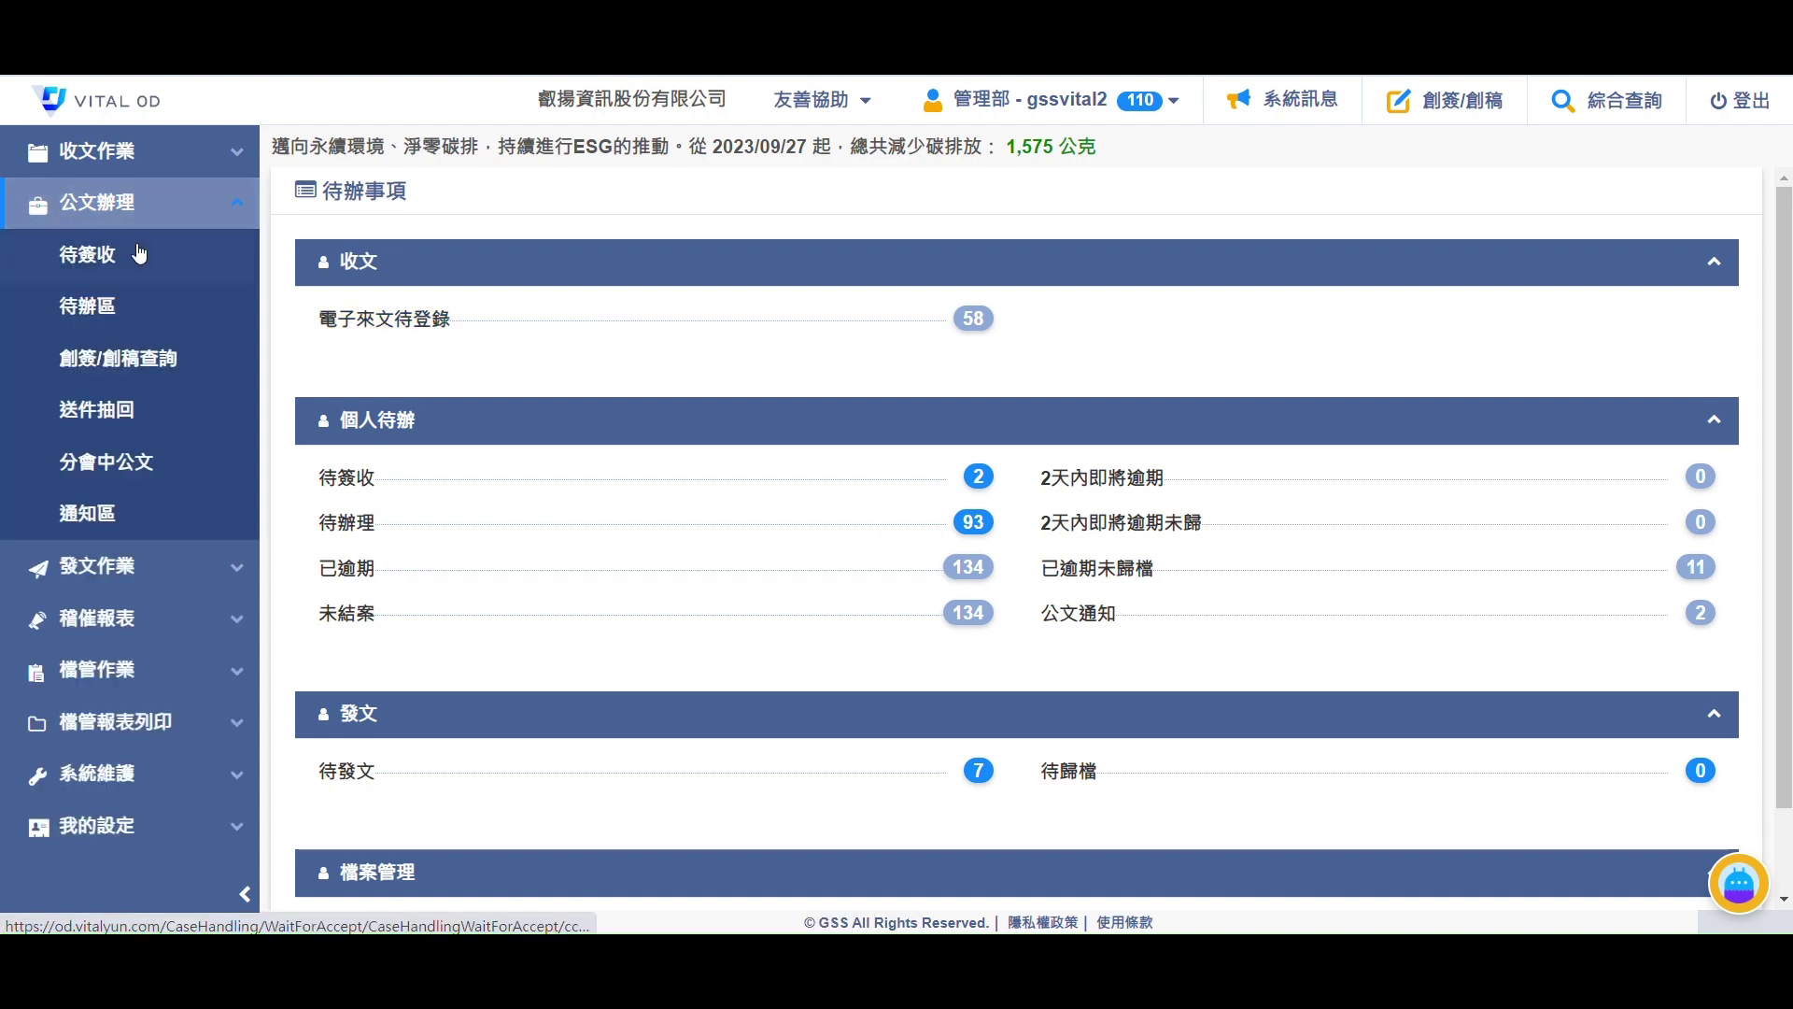
left_click(131, 306)
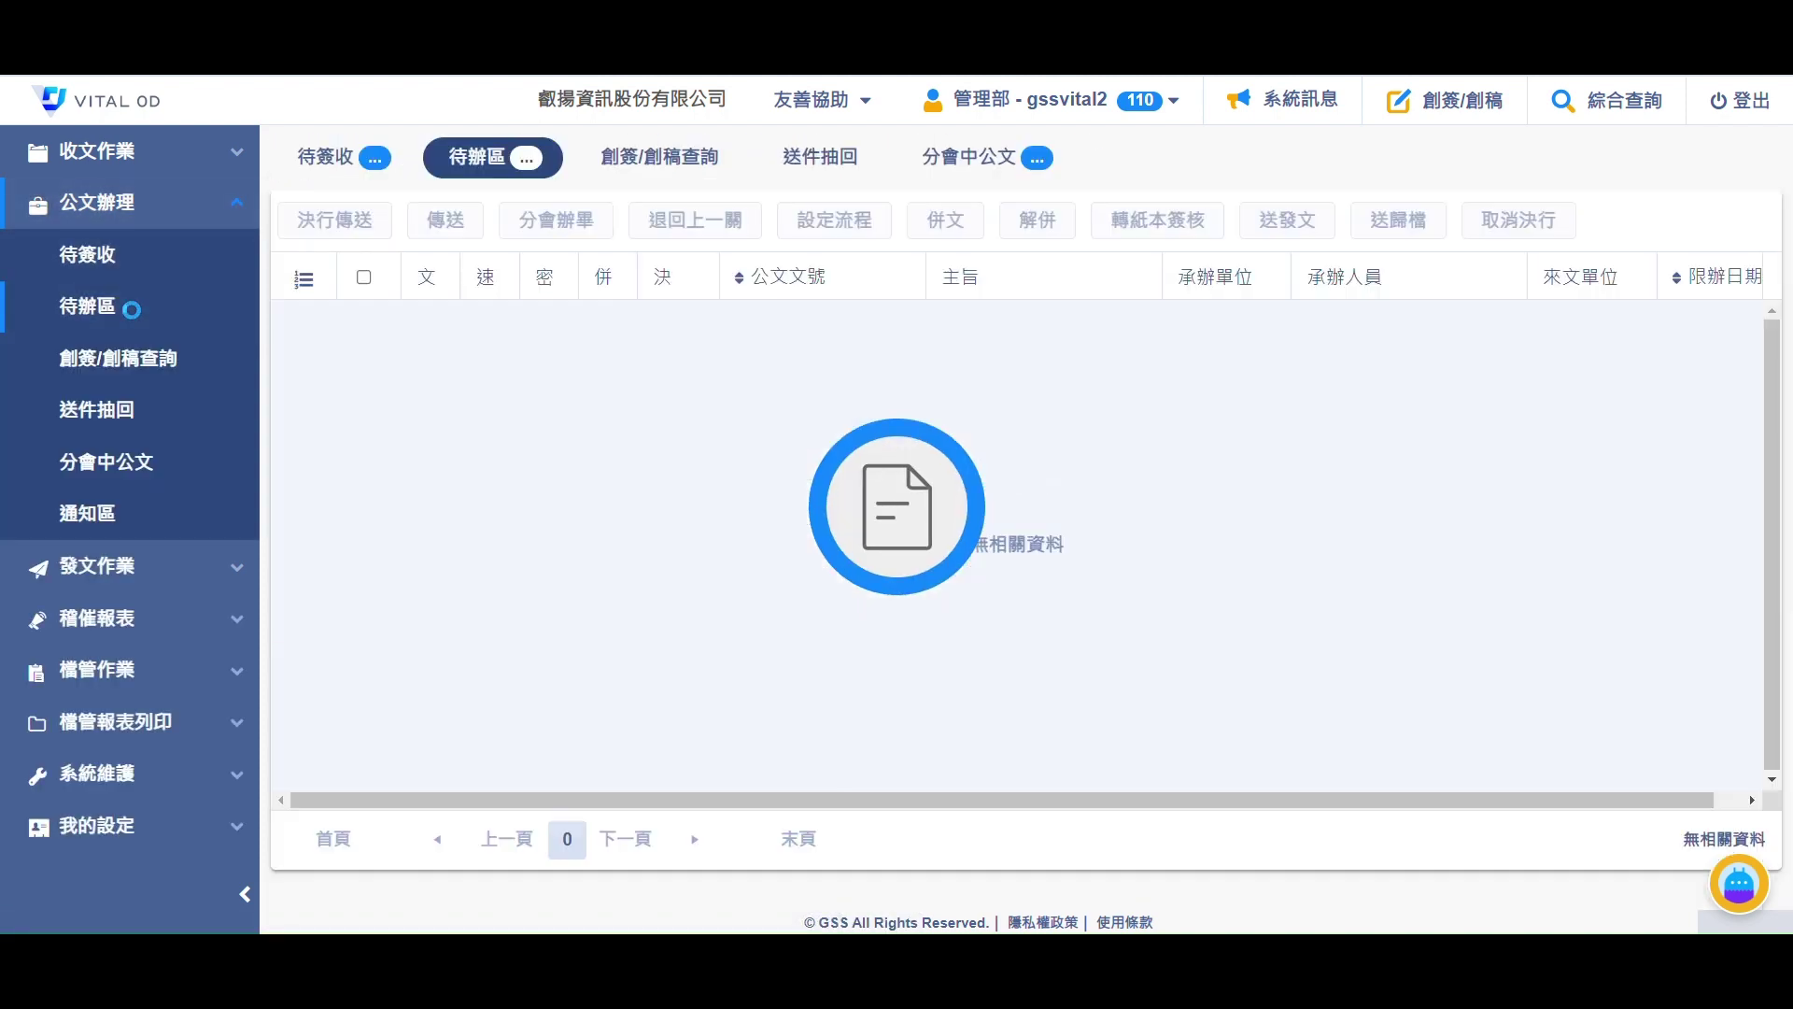
scroll(744, 600, "down", 10)
scroll(745, 600, "down", 8)
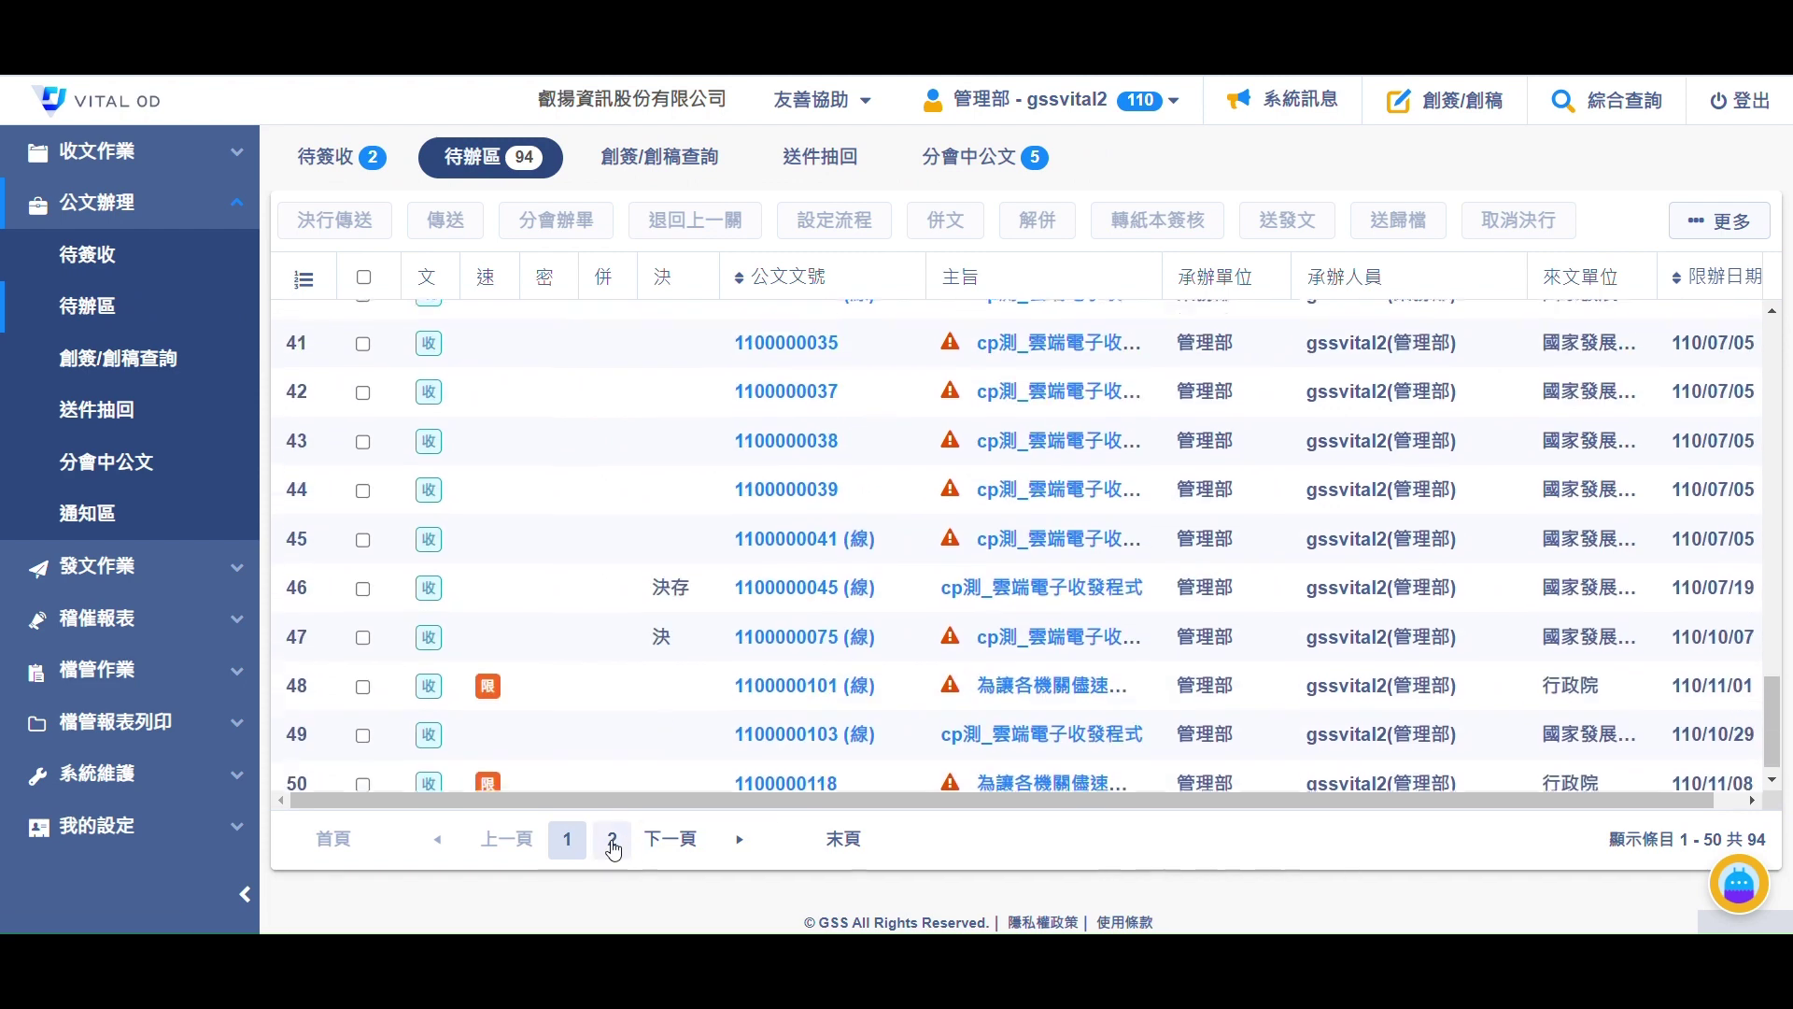
left_click(612, 837)
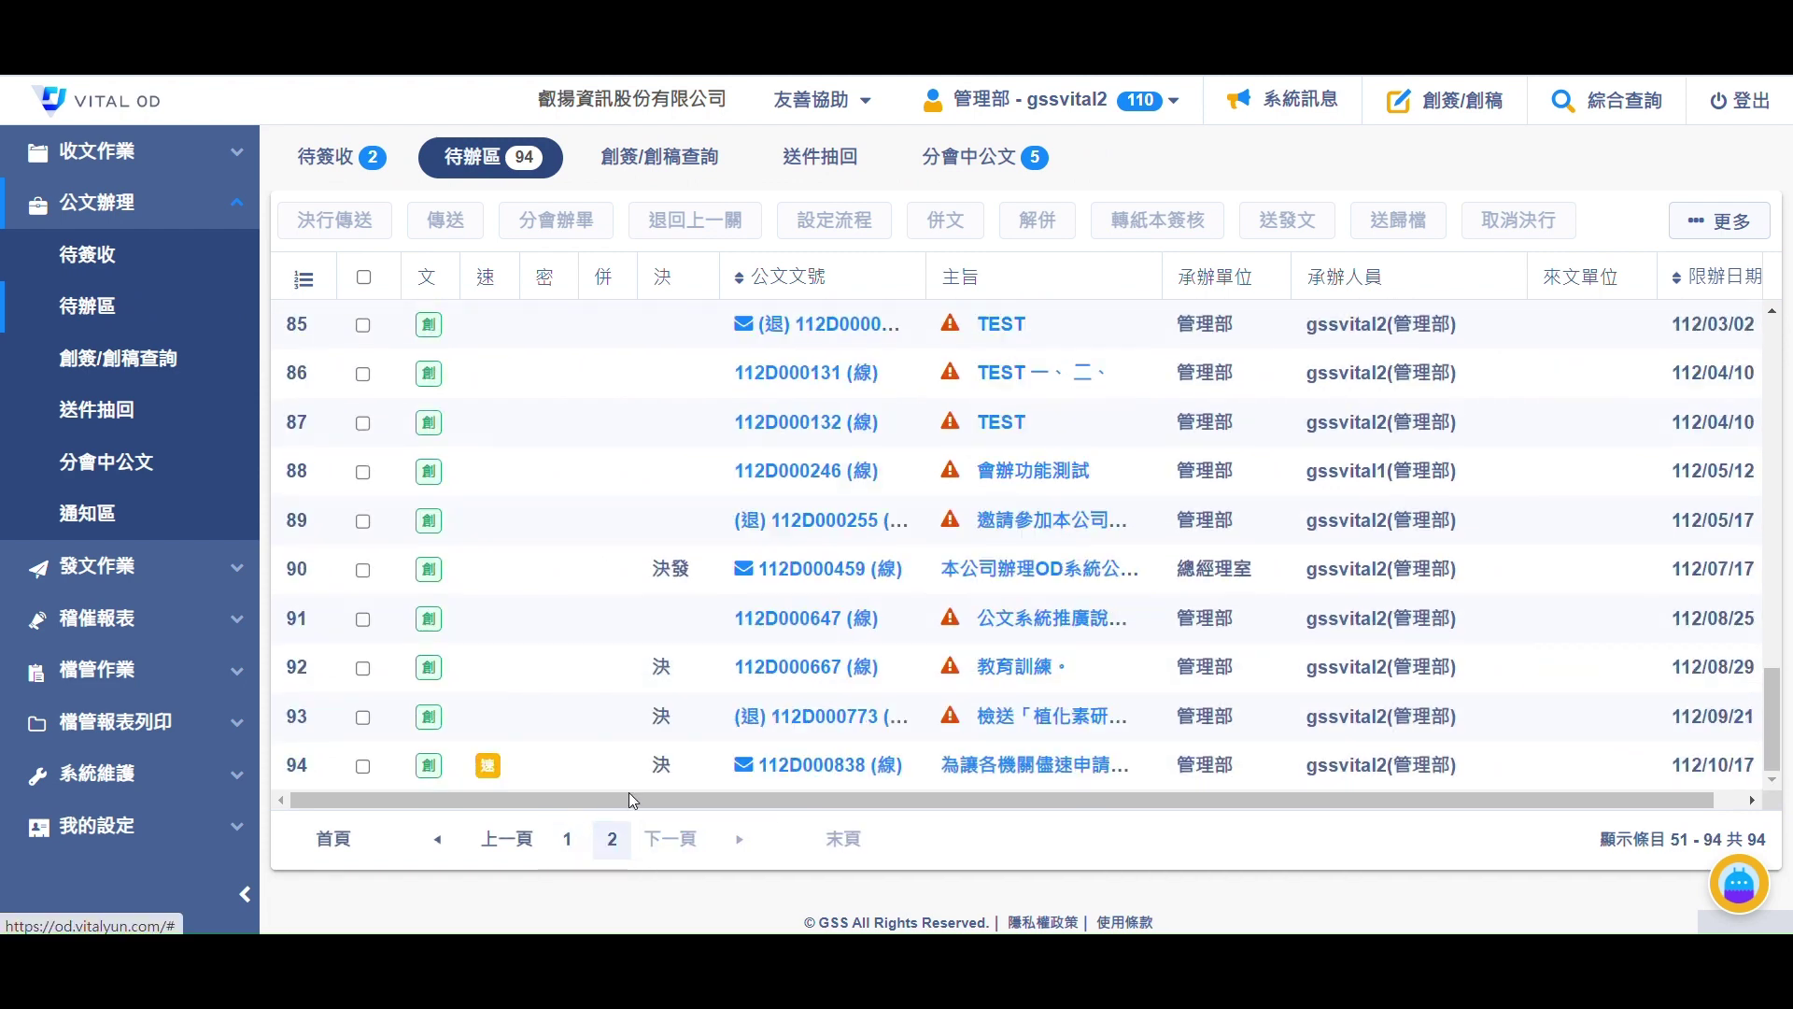
left_click(363, 768)
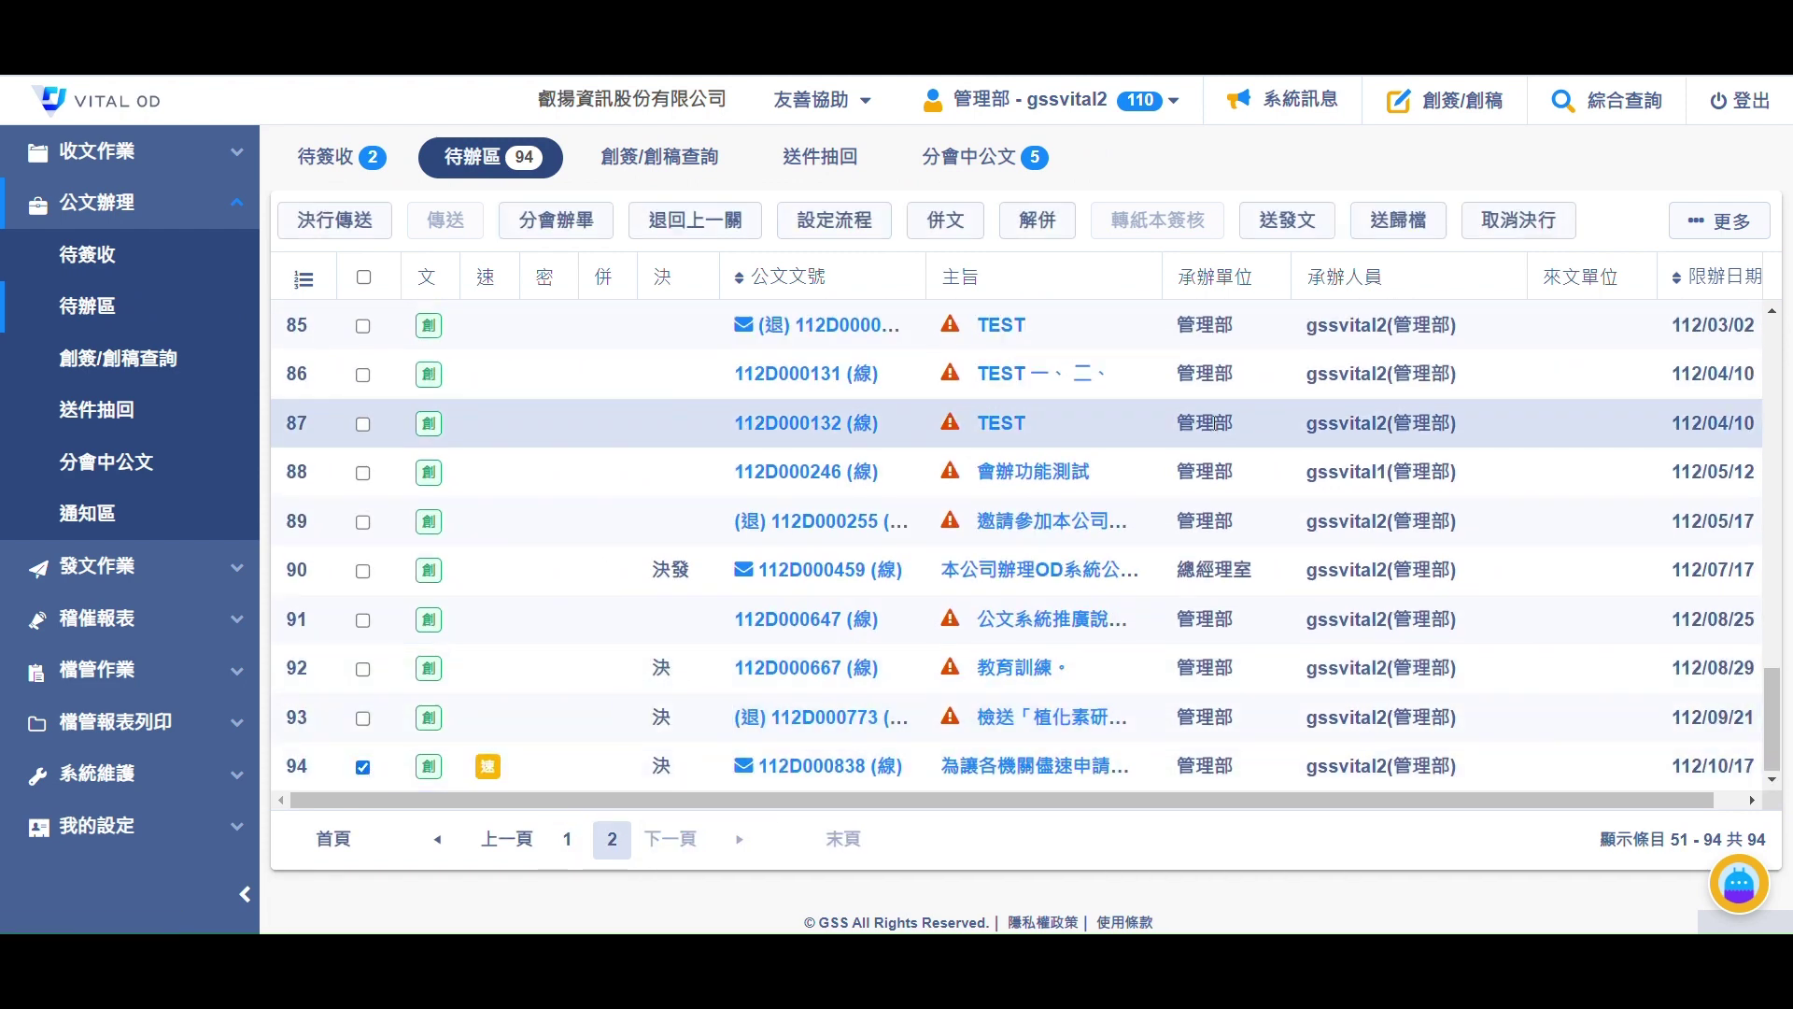
left_click(1303, 241)
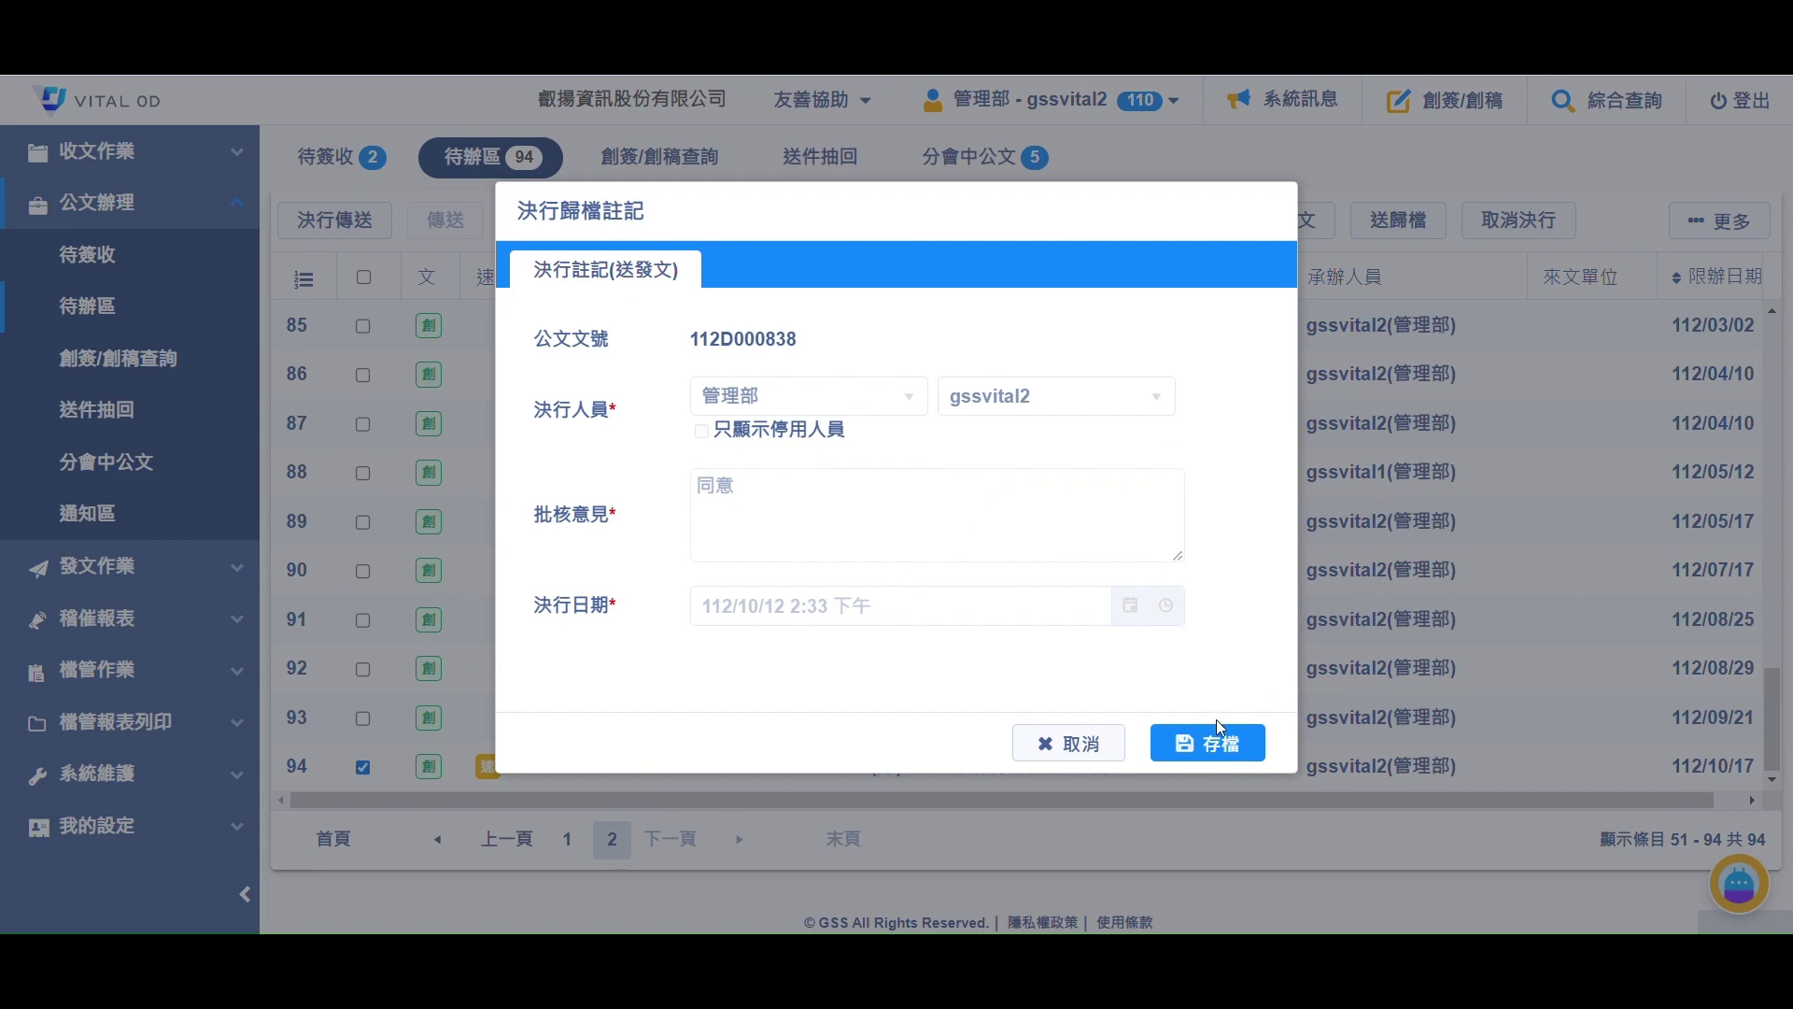
left_click(1214, 747)
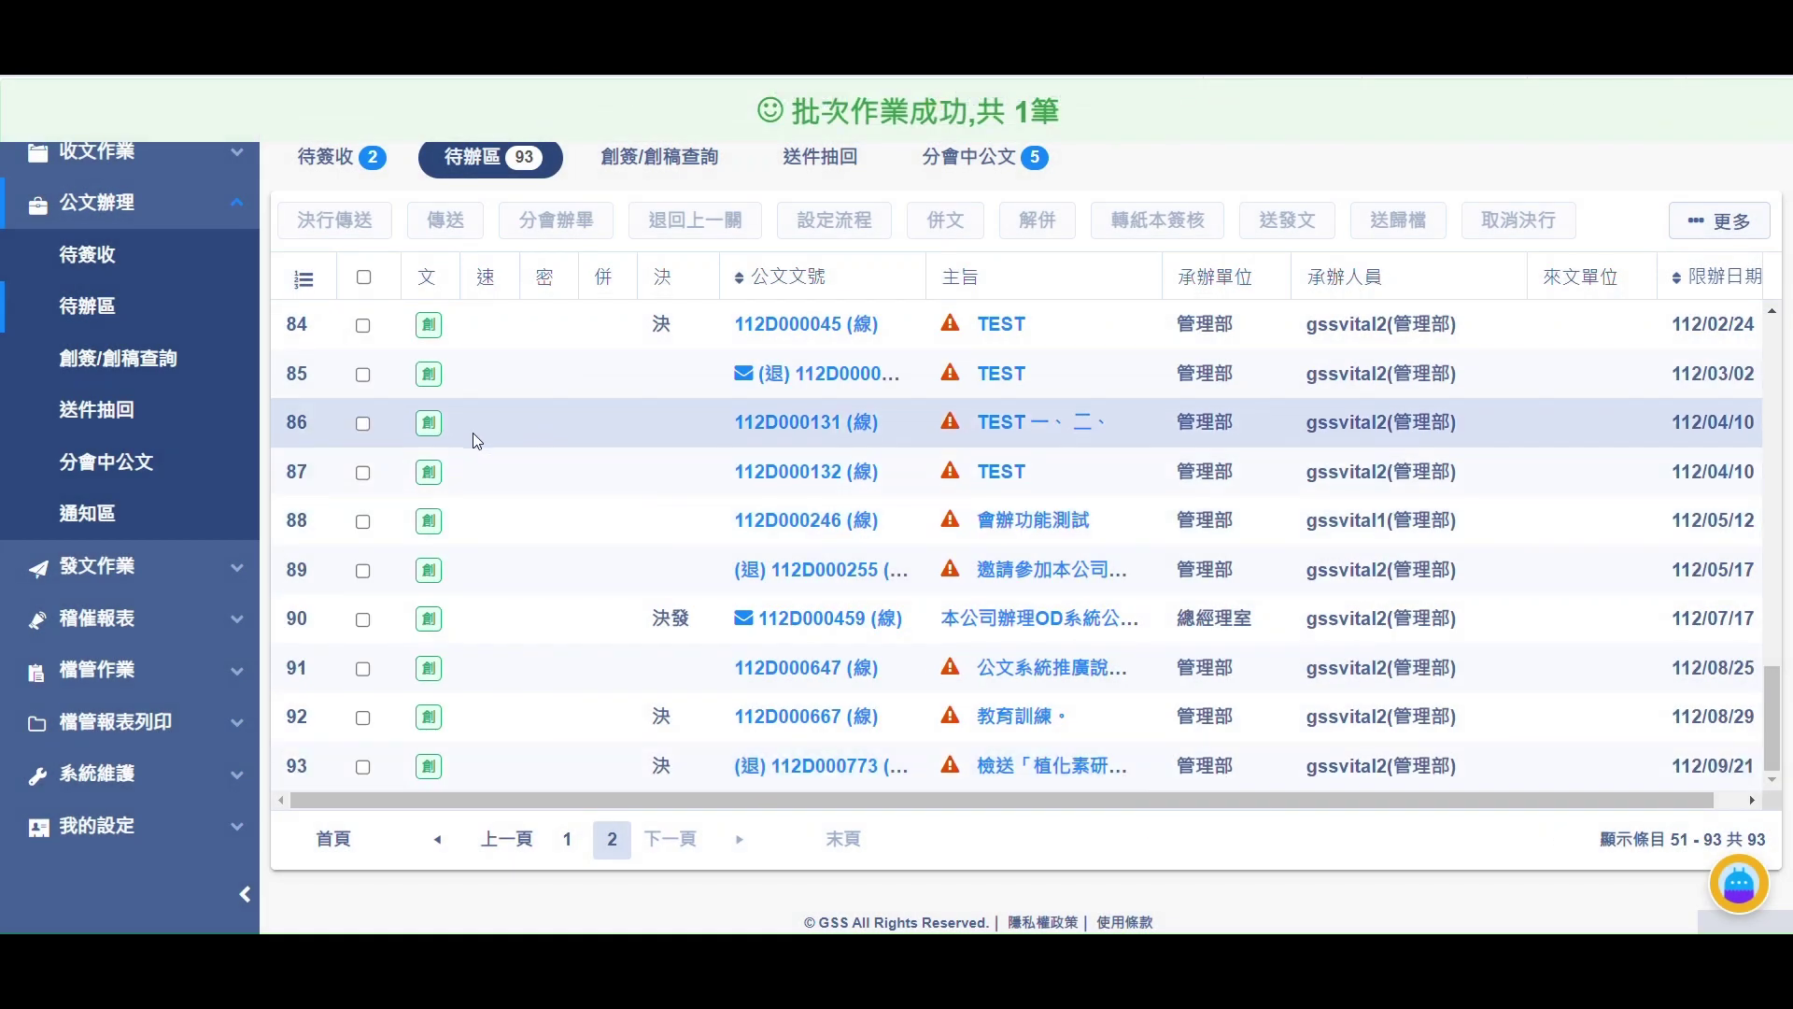
Open letter 112D000838 from the 待發文 list of 發文作業
left_click(163, 584)
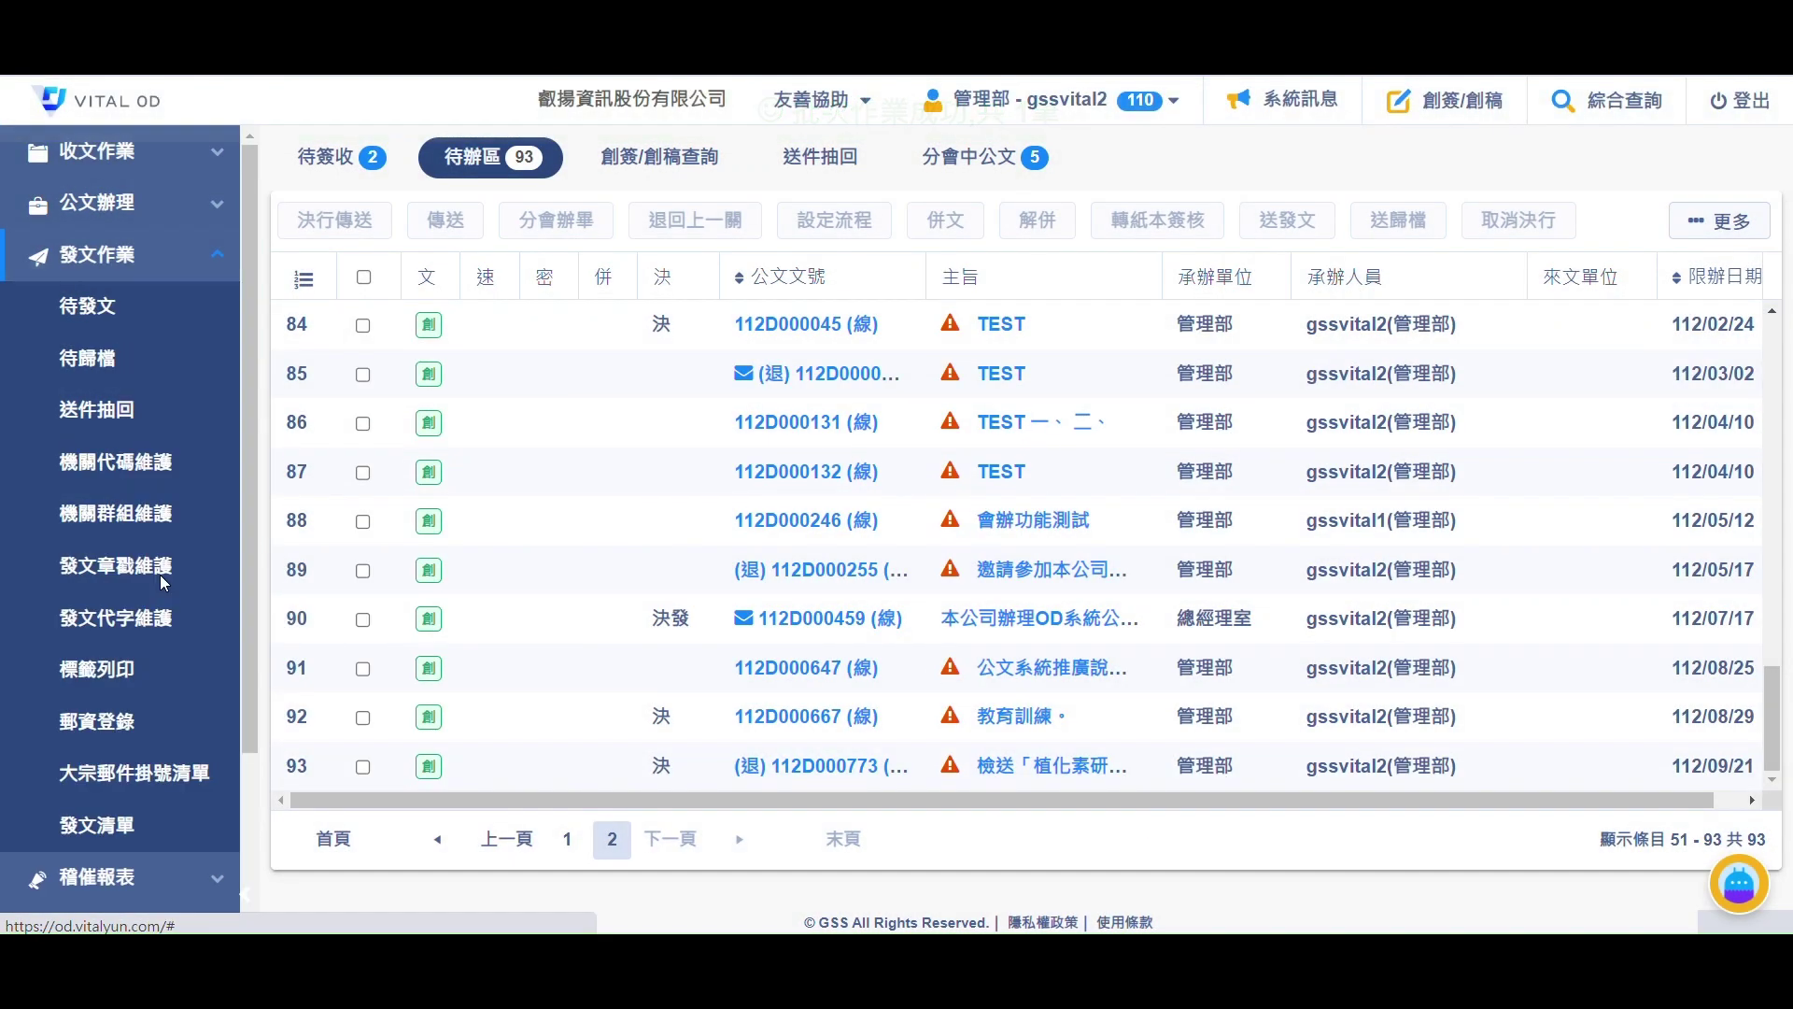
left_click(119, 319)
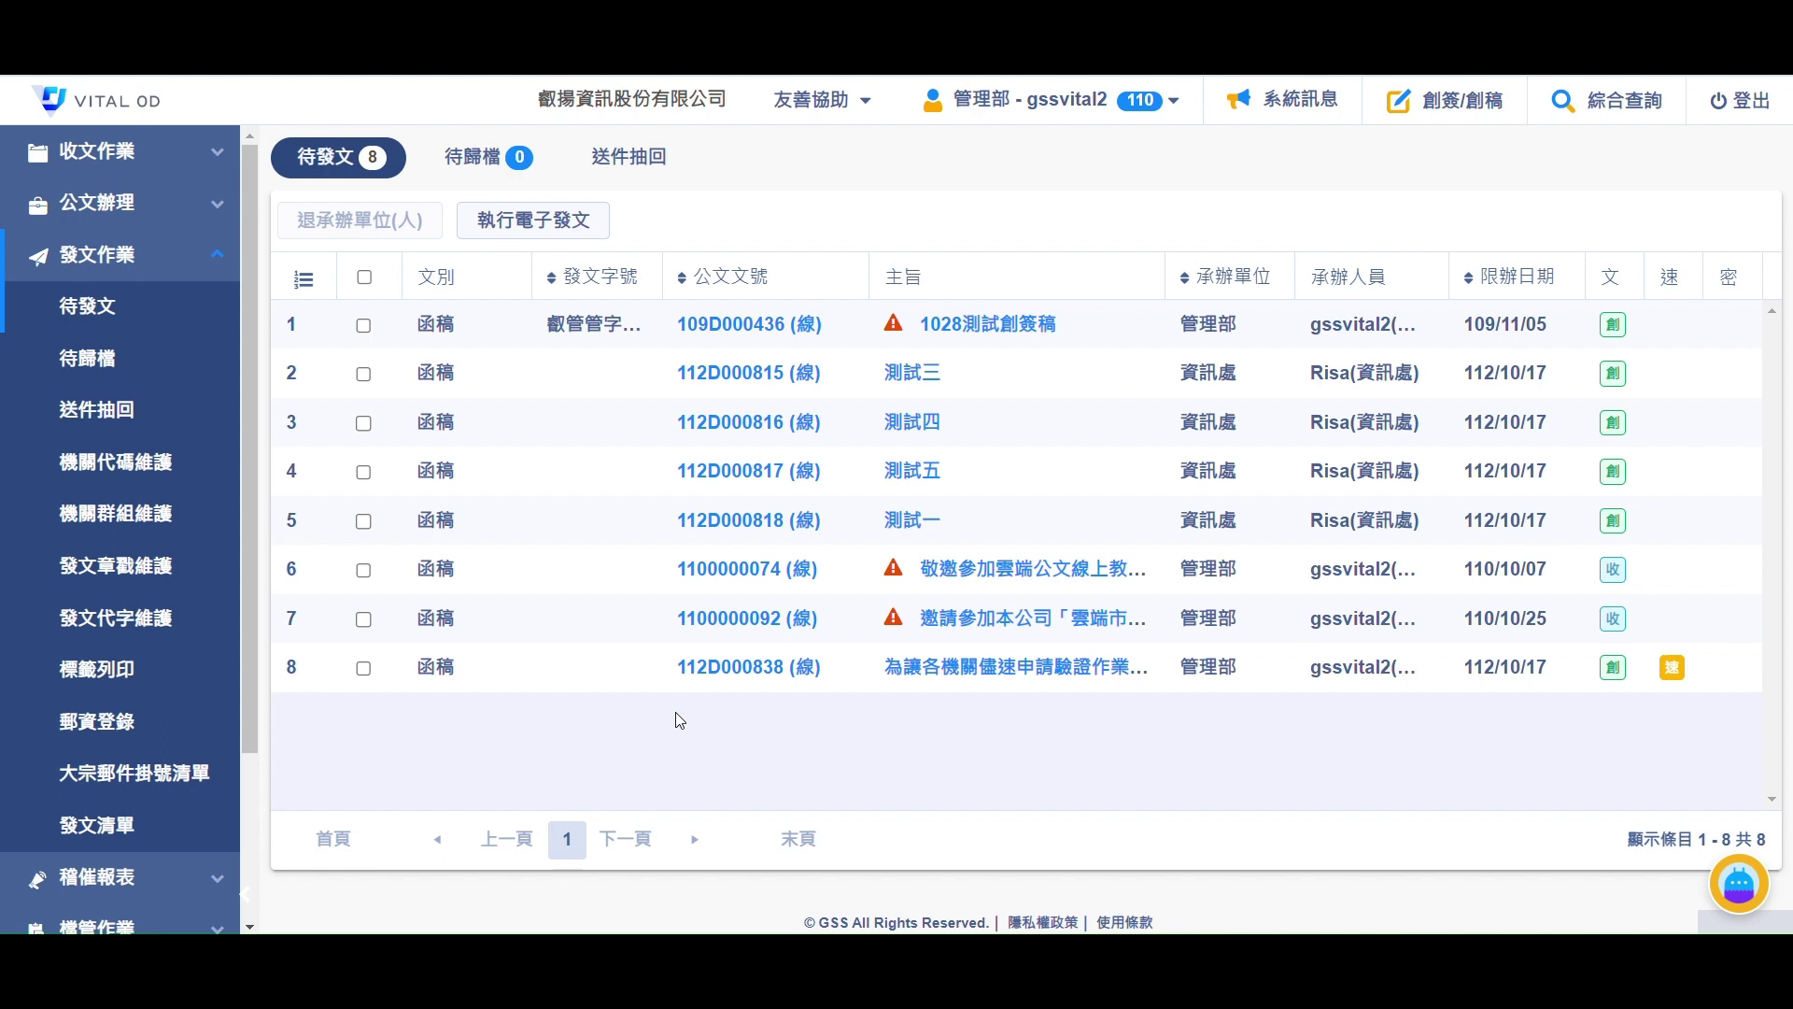
left_click(747, 669)
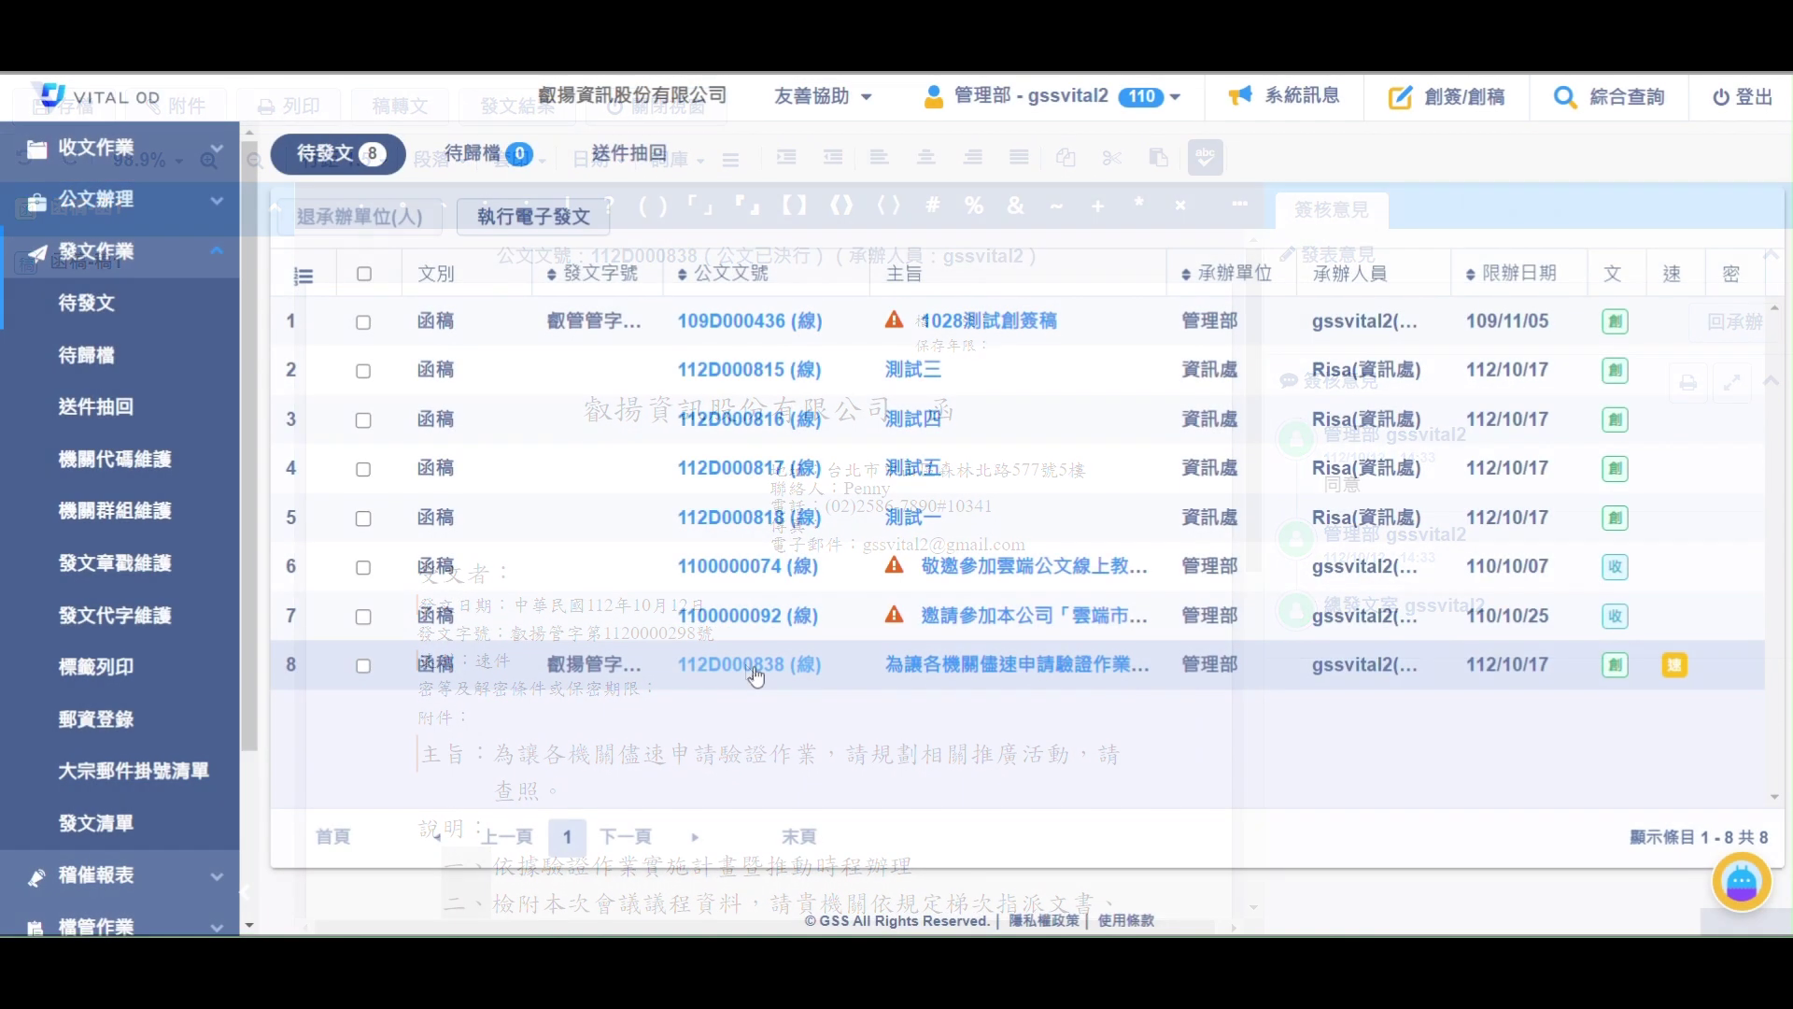
left_click(754, 667)
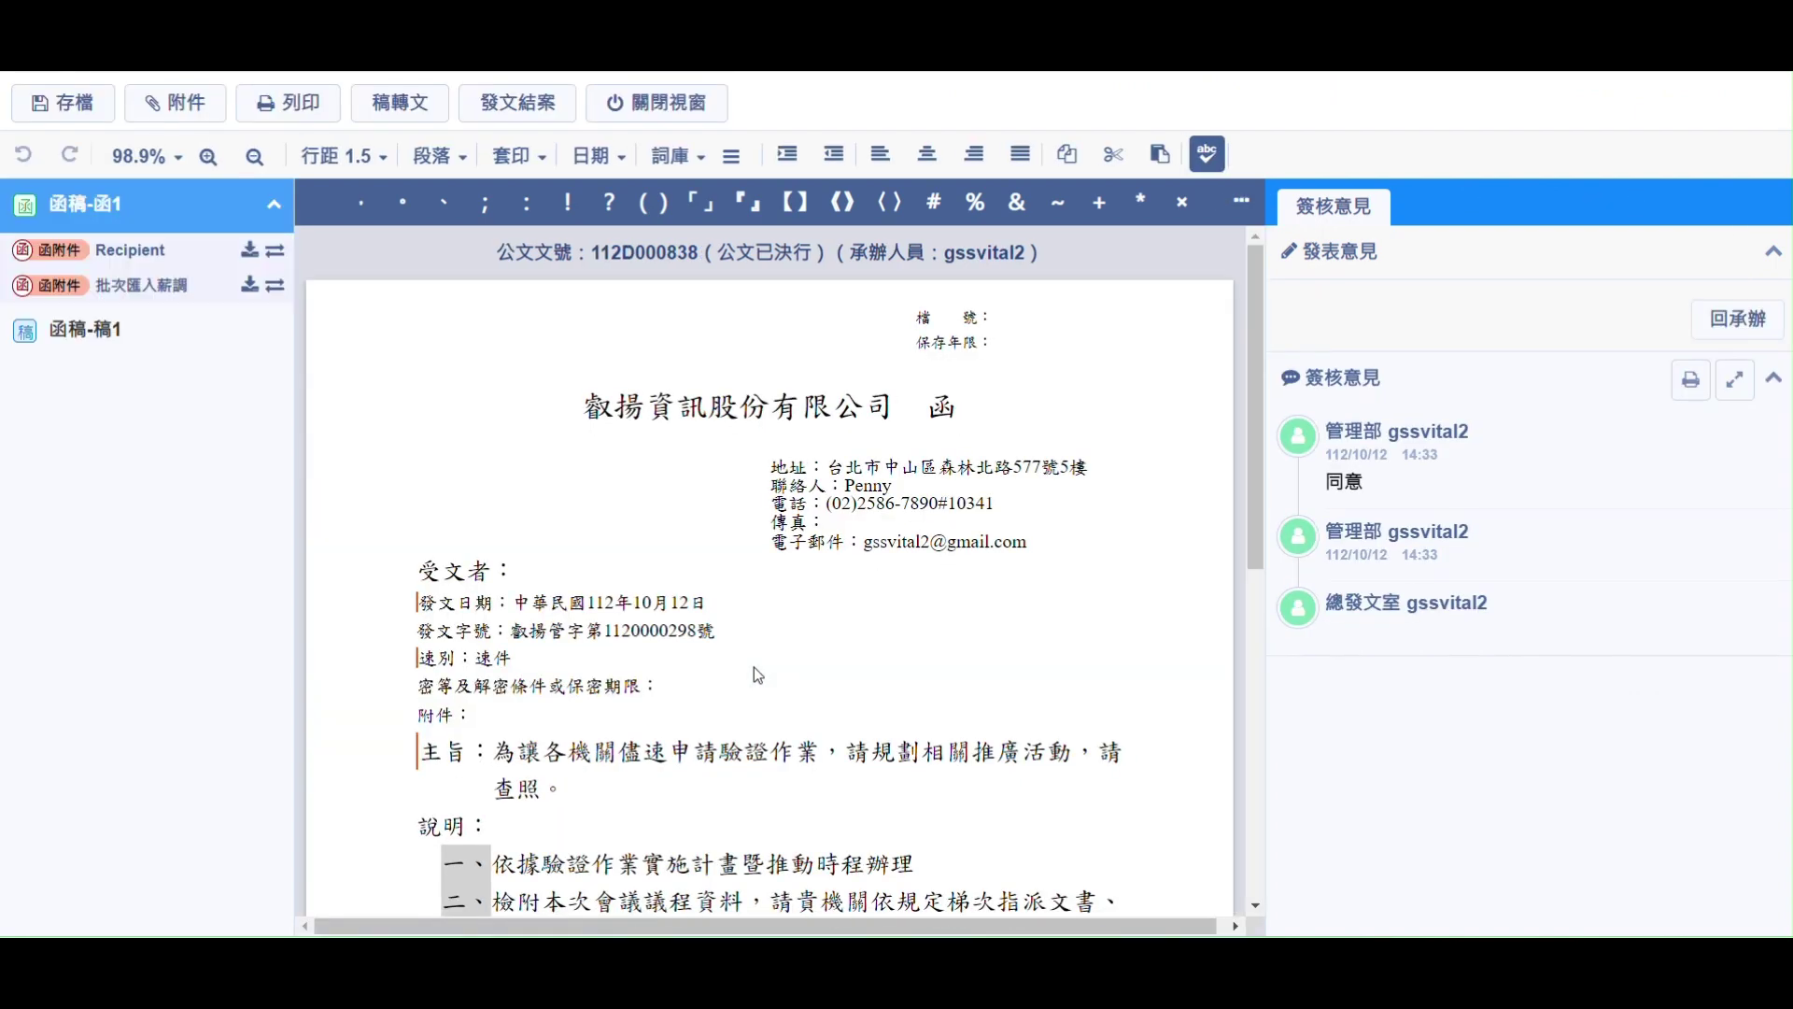
Change the 參加時間 in the letter's 說明 to 2023/10/15, end it with a full stop (。), and save the letter
left_click_drag(1262, 520, 1272, 652)
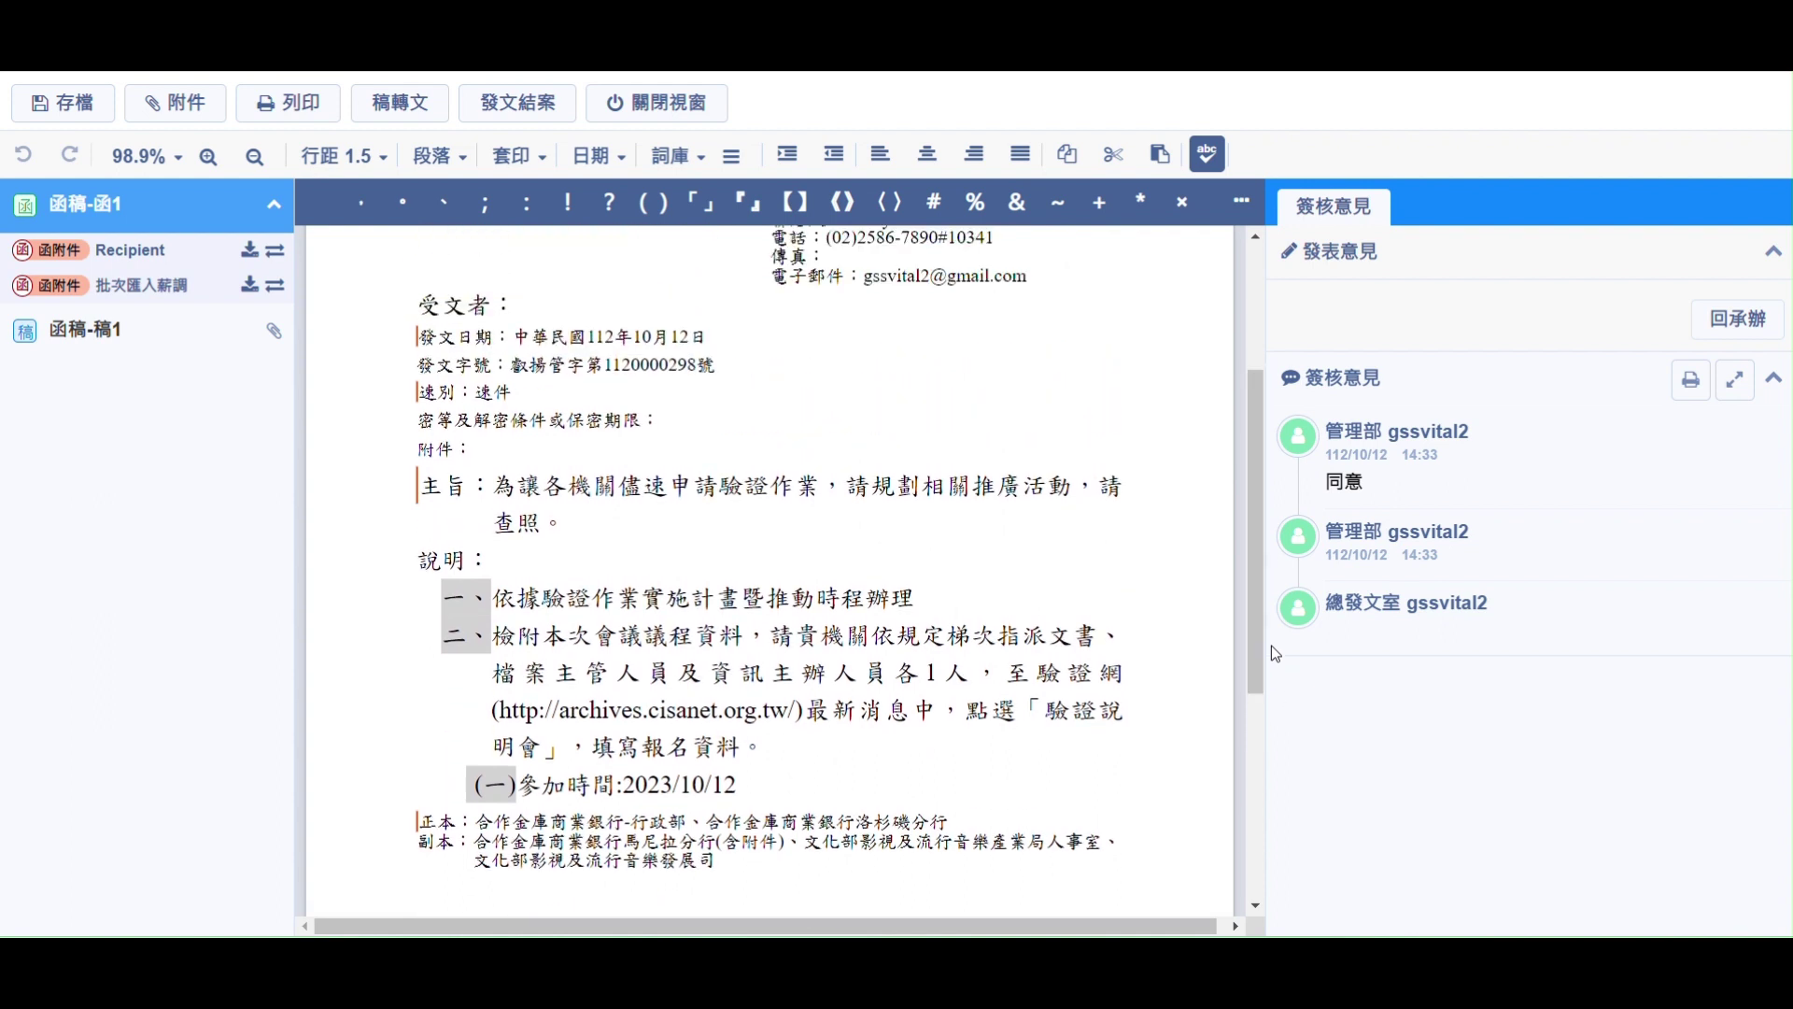
left_click(752, 782)
key("BackSpace")
type("5。")
left_click(60, 114)
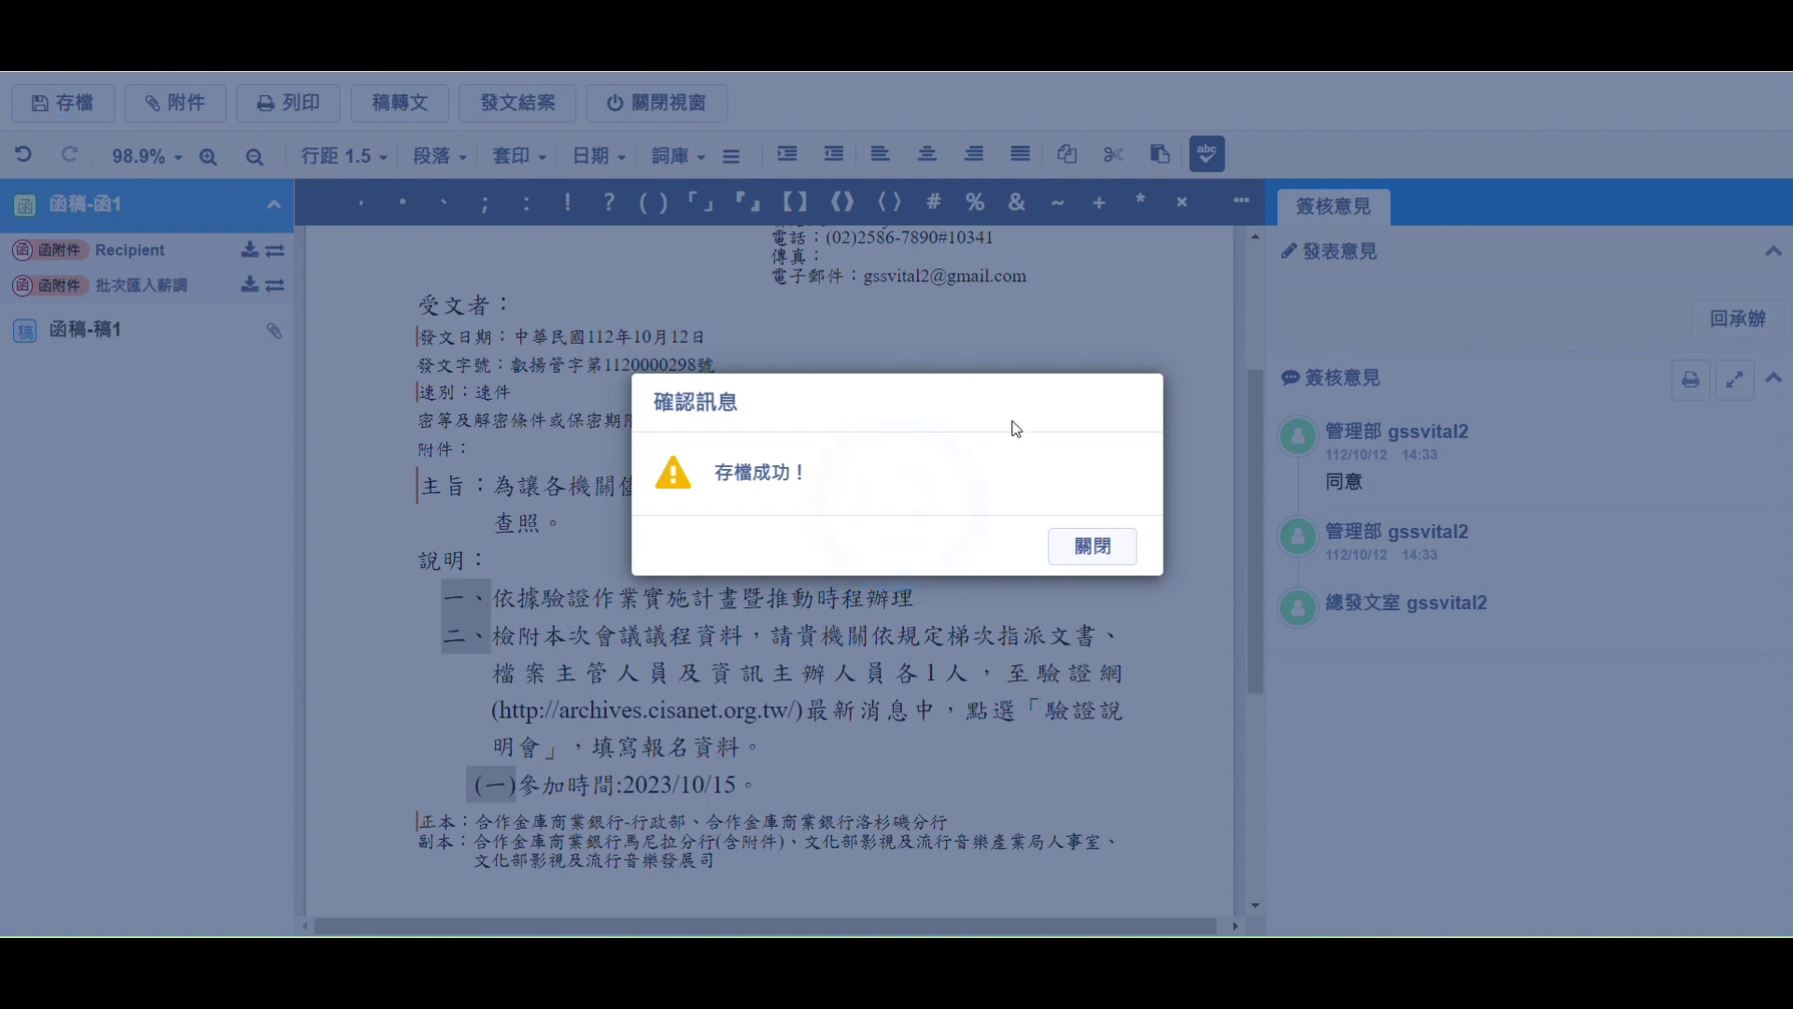
left_click(1078, 551)
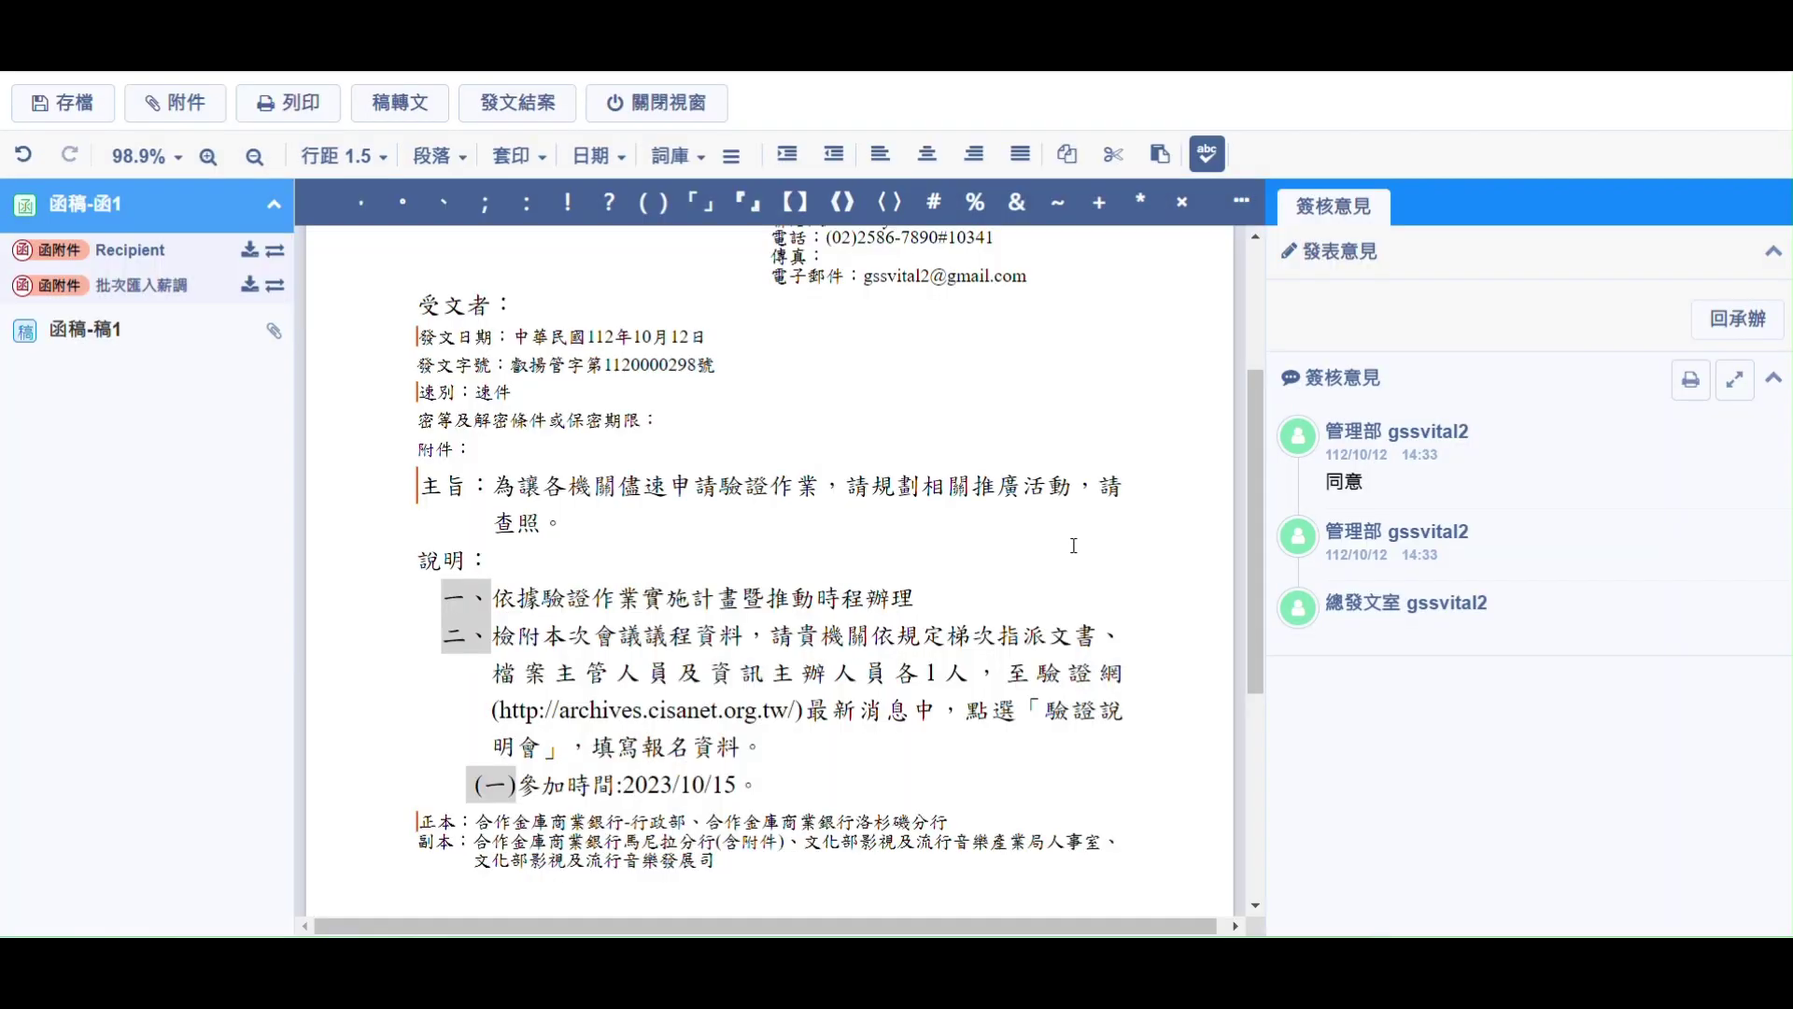
Complete the letter's dispatch with 發文結案 and run 執行電子發文 for the 待發文 list
left_click(524, 101)
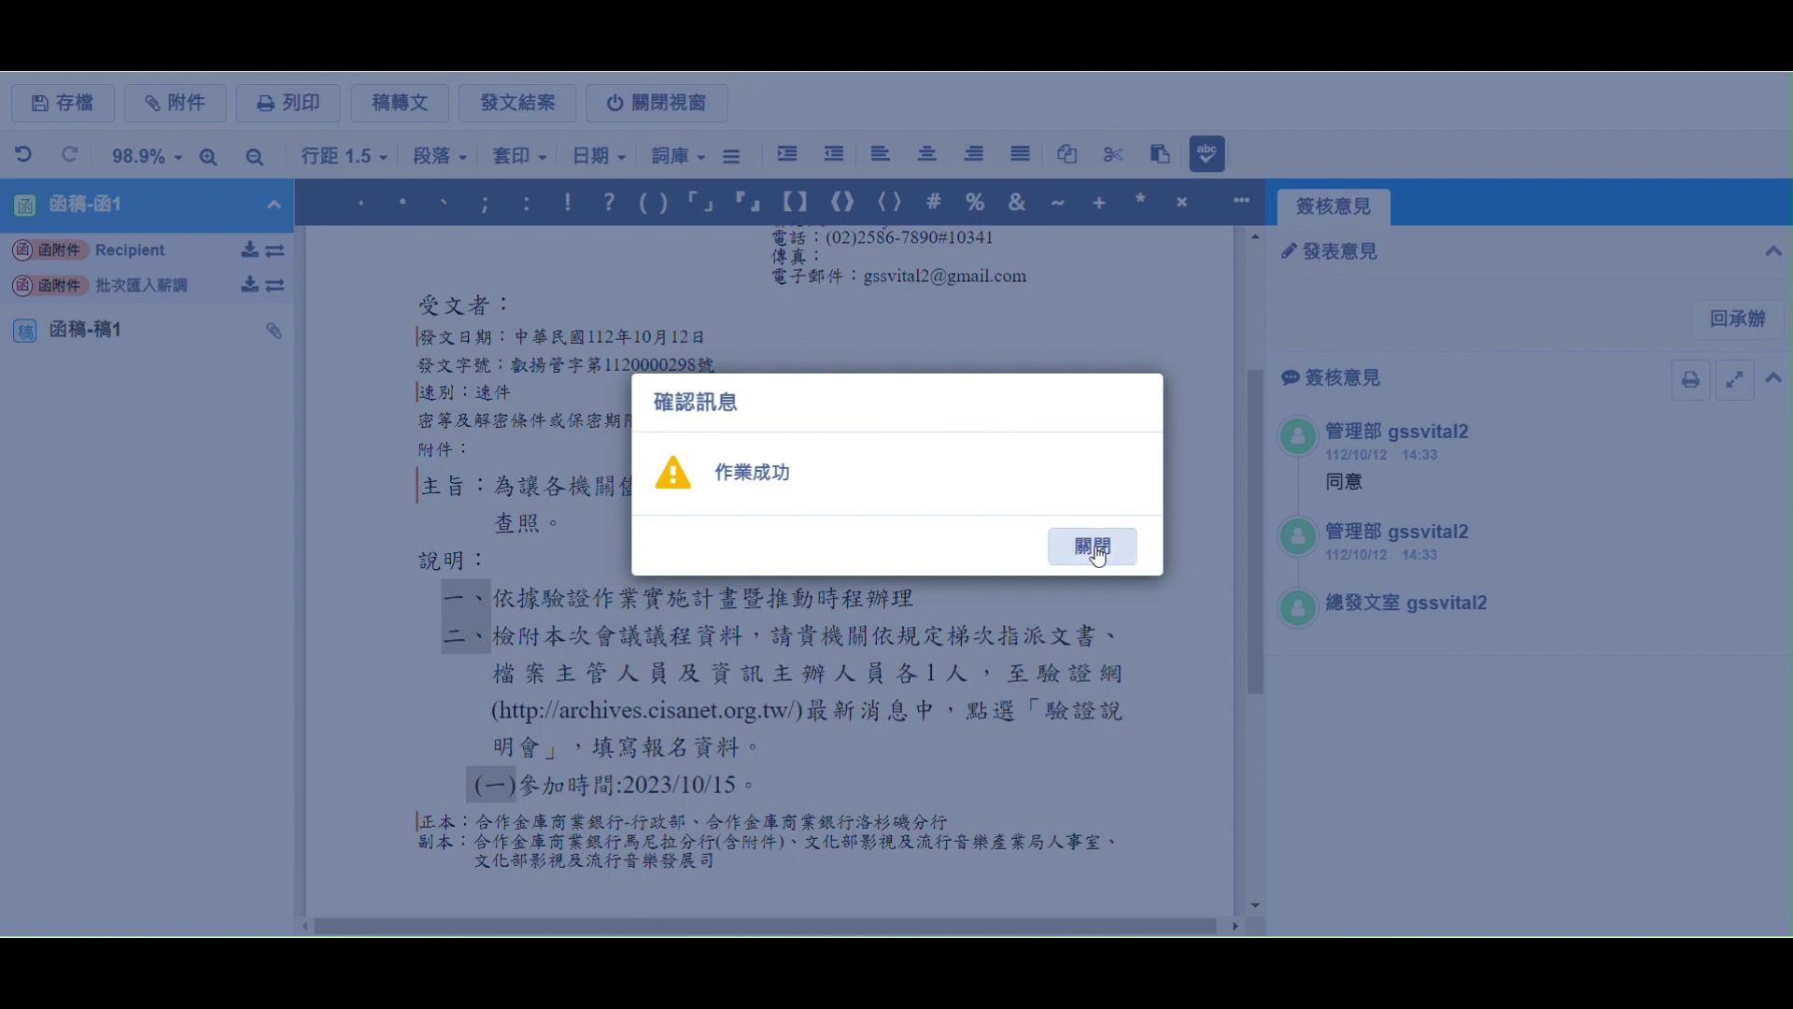
left_click(1095, 551)
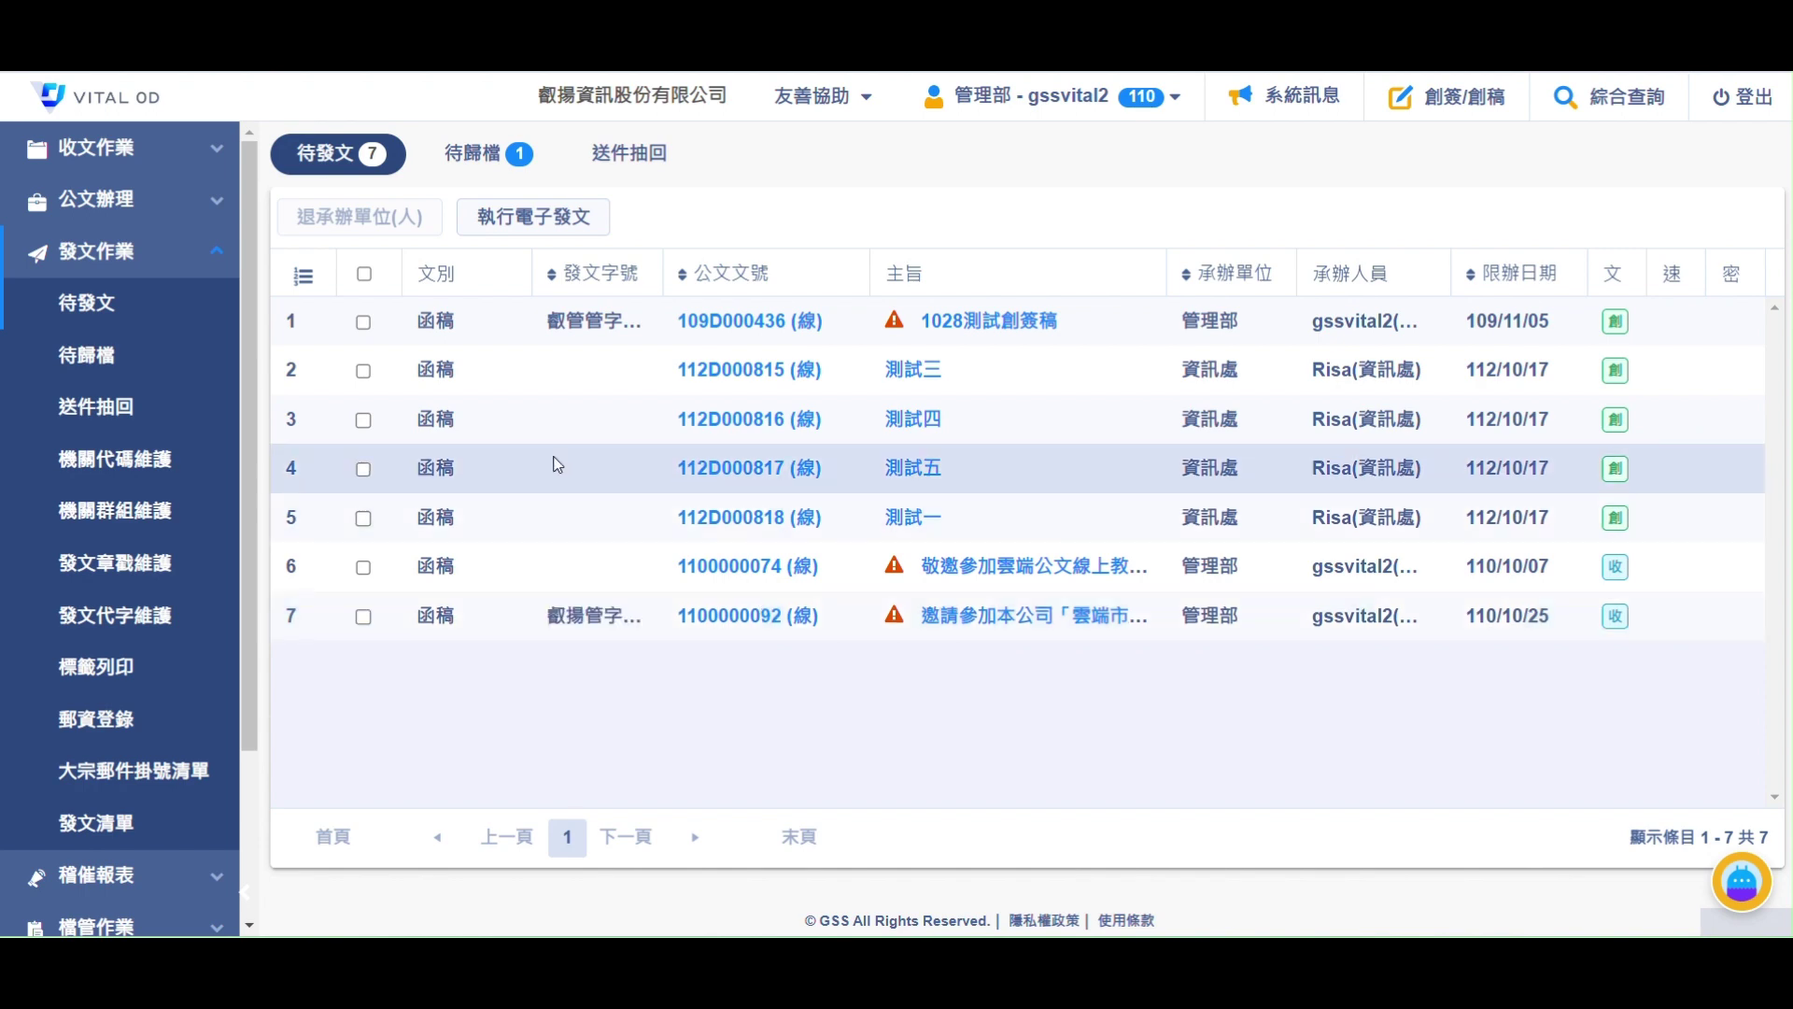
left_click(567, 220)
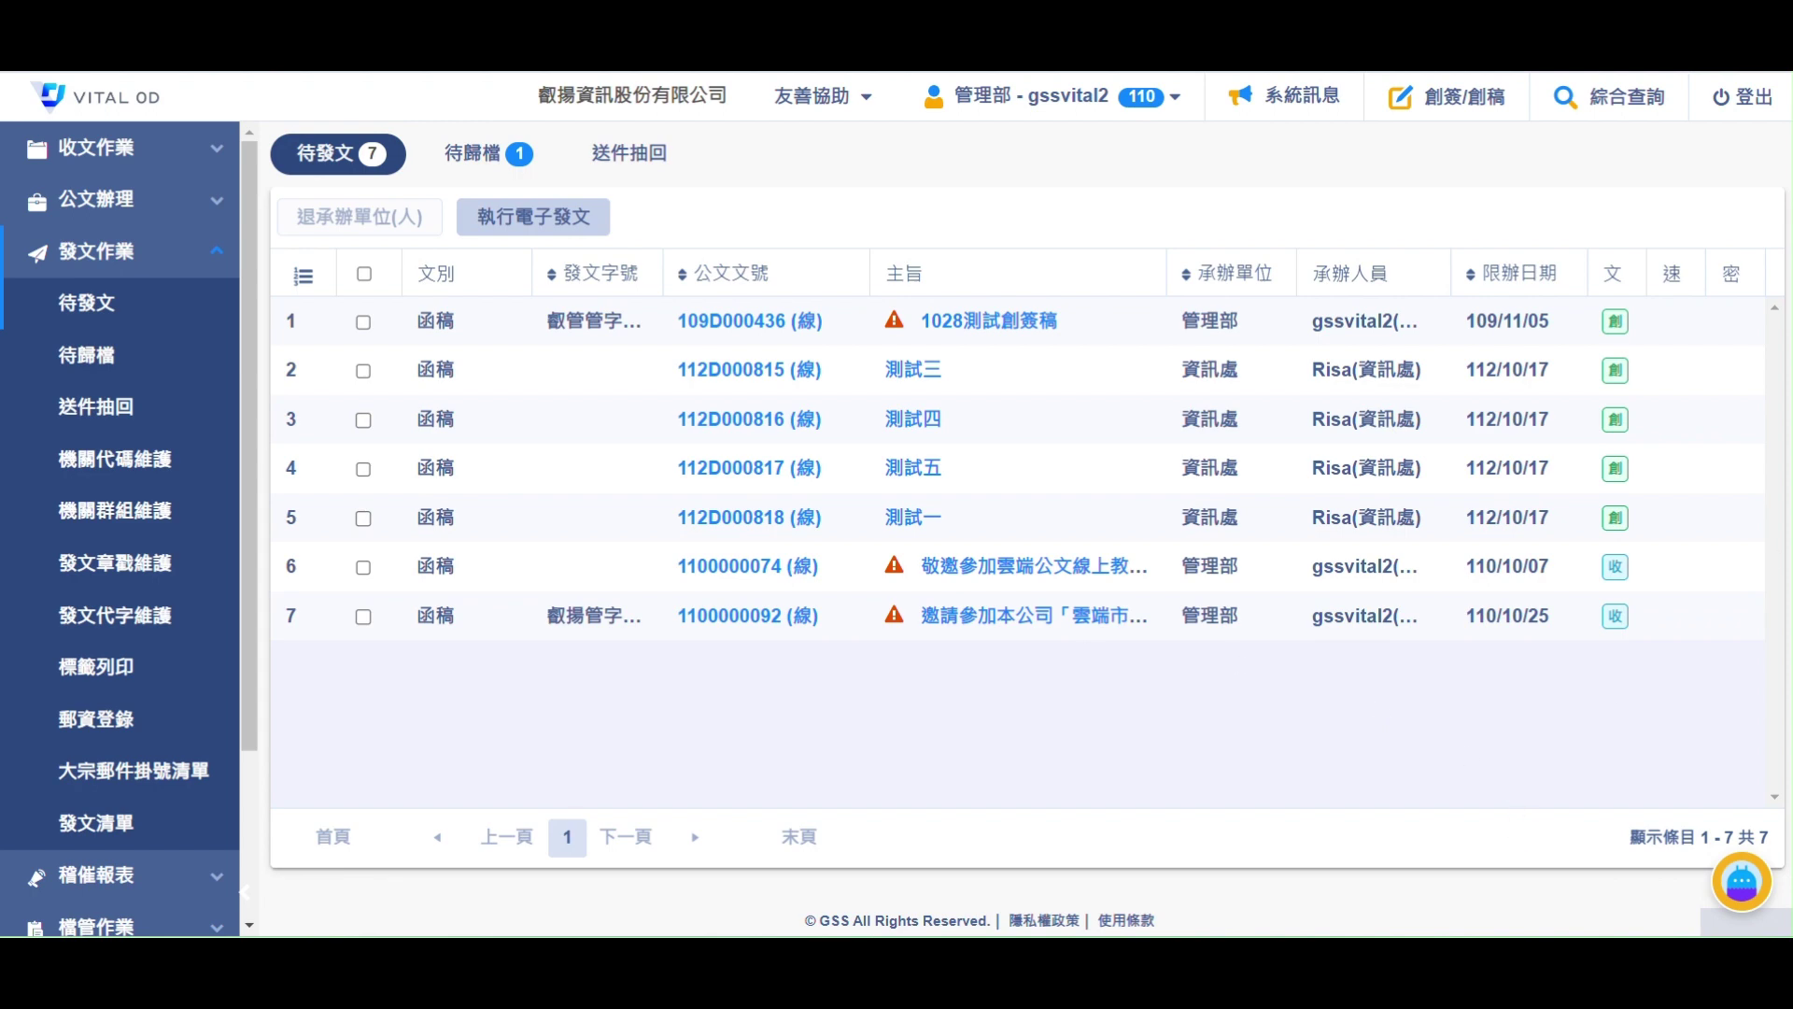
Select the dispatched letter 112D000838 in the 待歸檔 list and submit it with 送歸檔
left_click(472, 140)
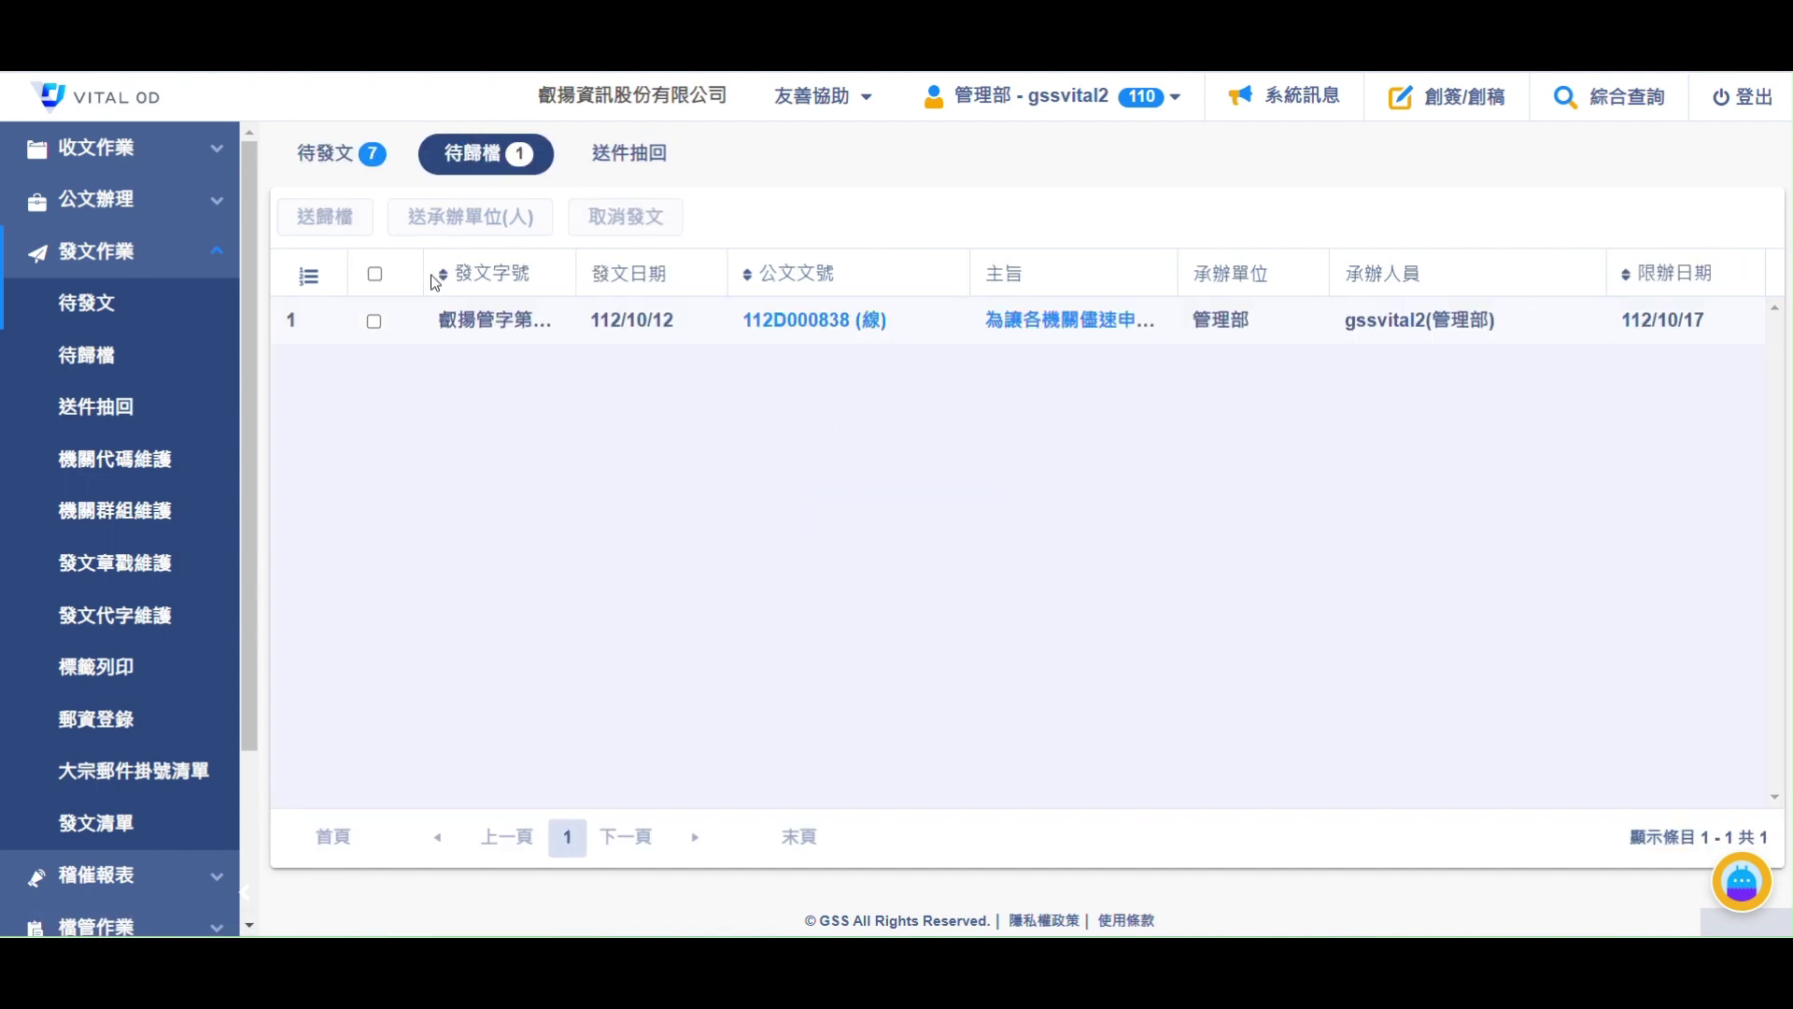
left_click(374, 321)
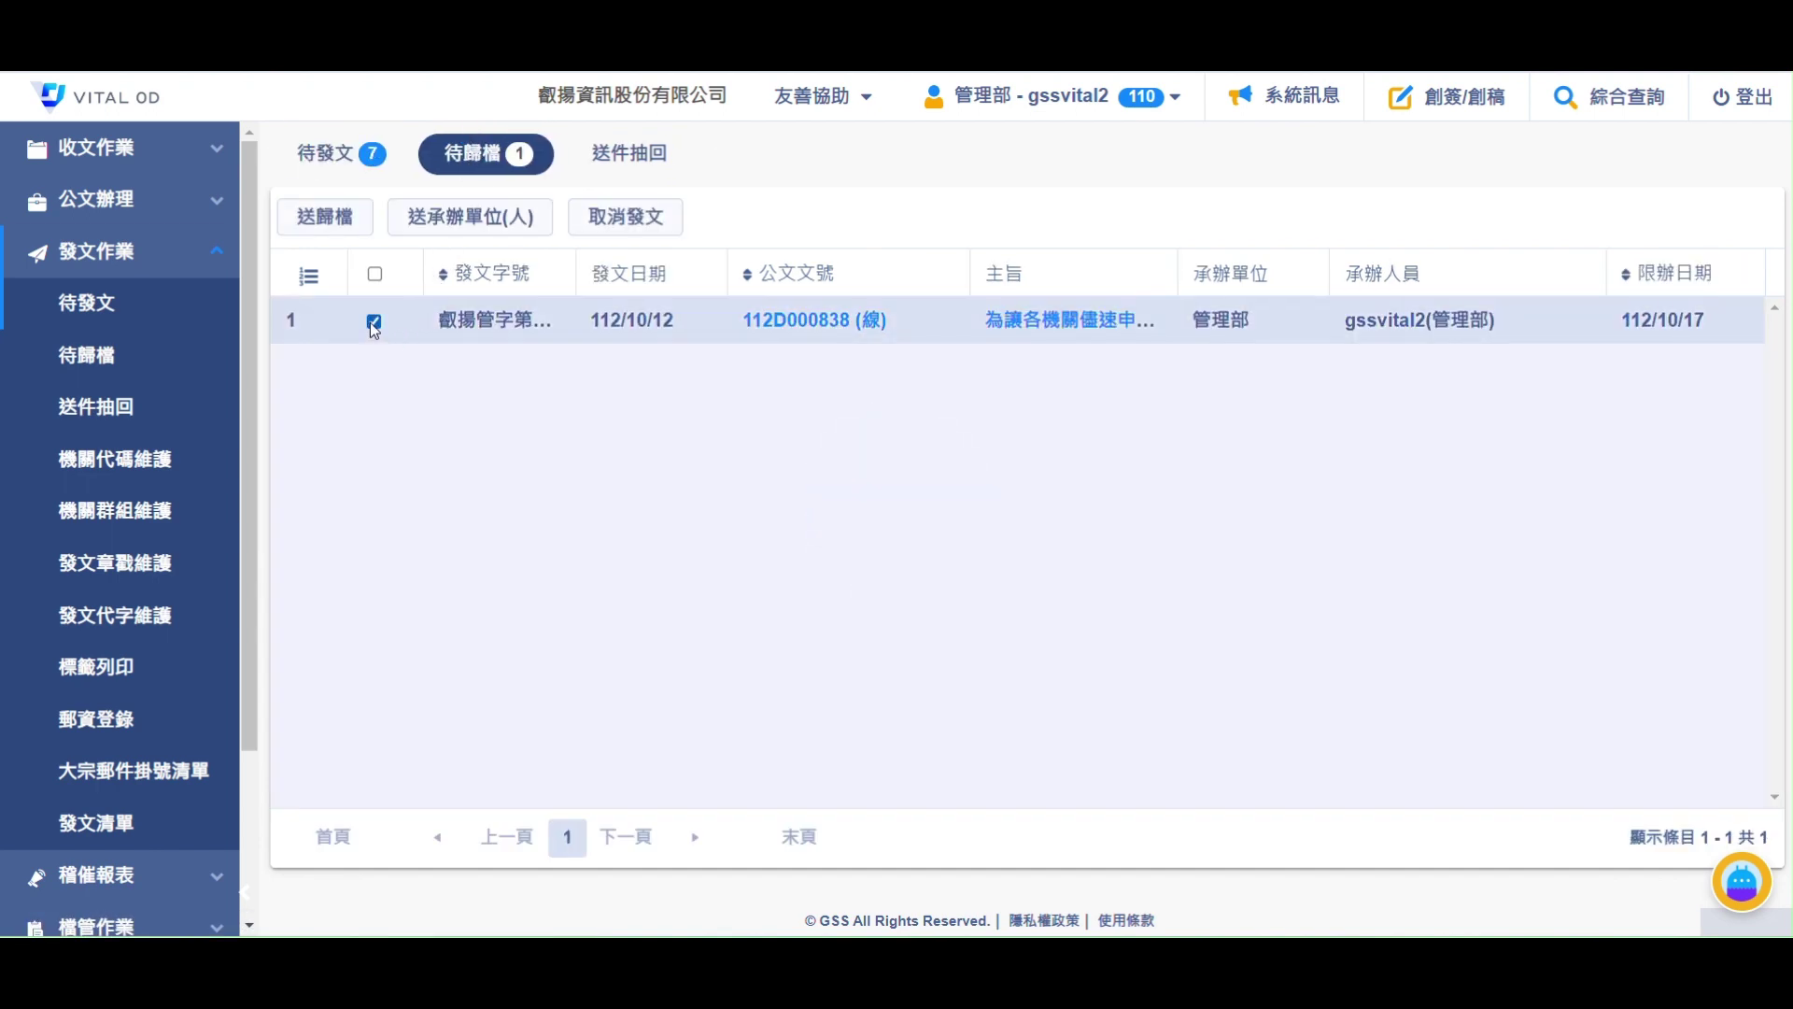
left_click(346, 220)
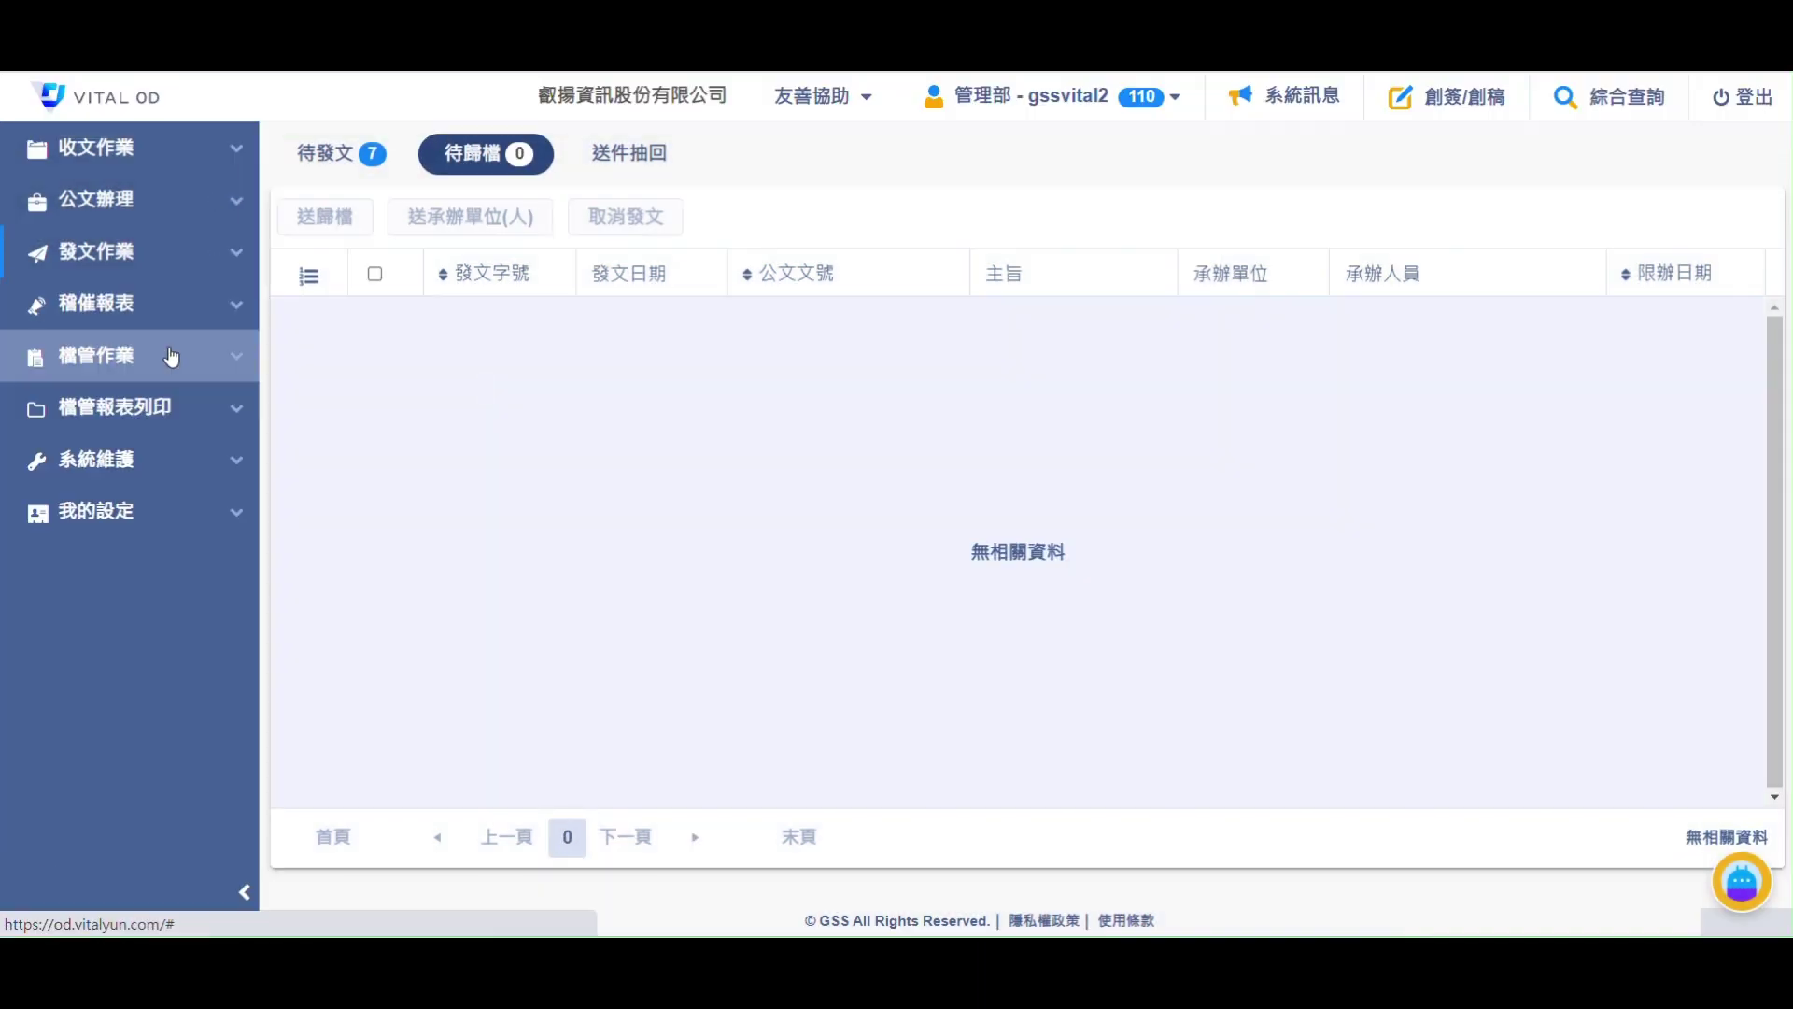
Query all documents in 未點收查詢 of 檔管作業 and accept letter 112D000838 into the archive with 點收
left_click(171, 356)
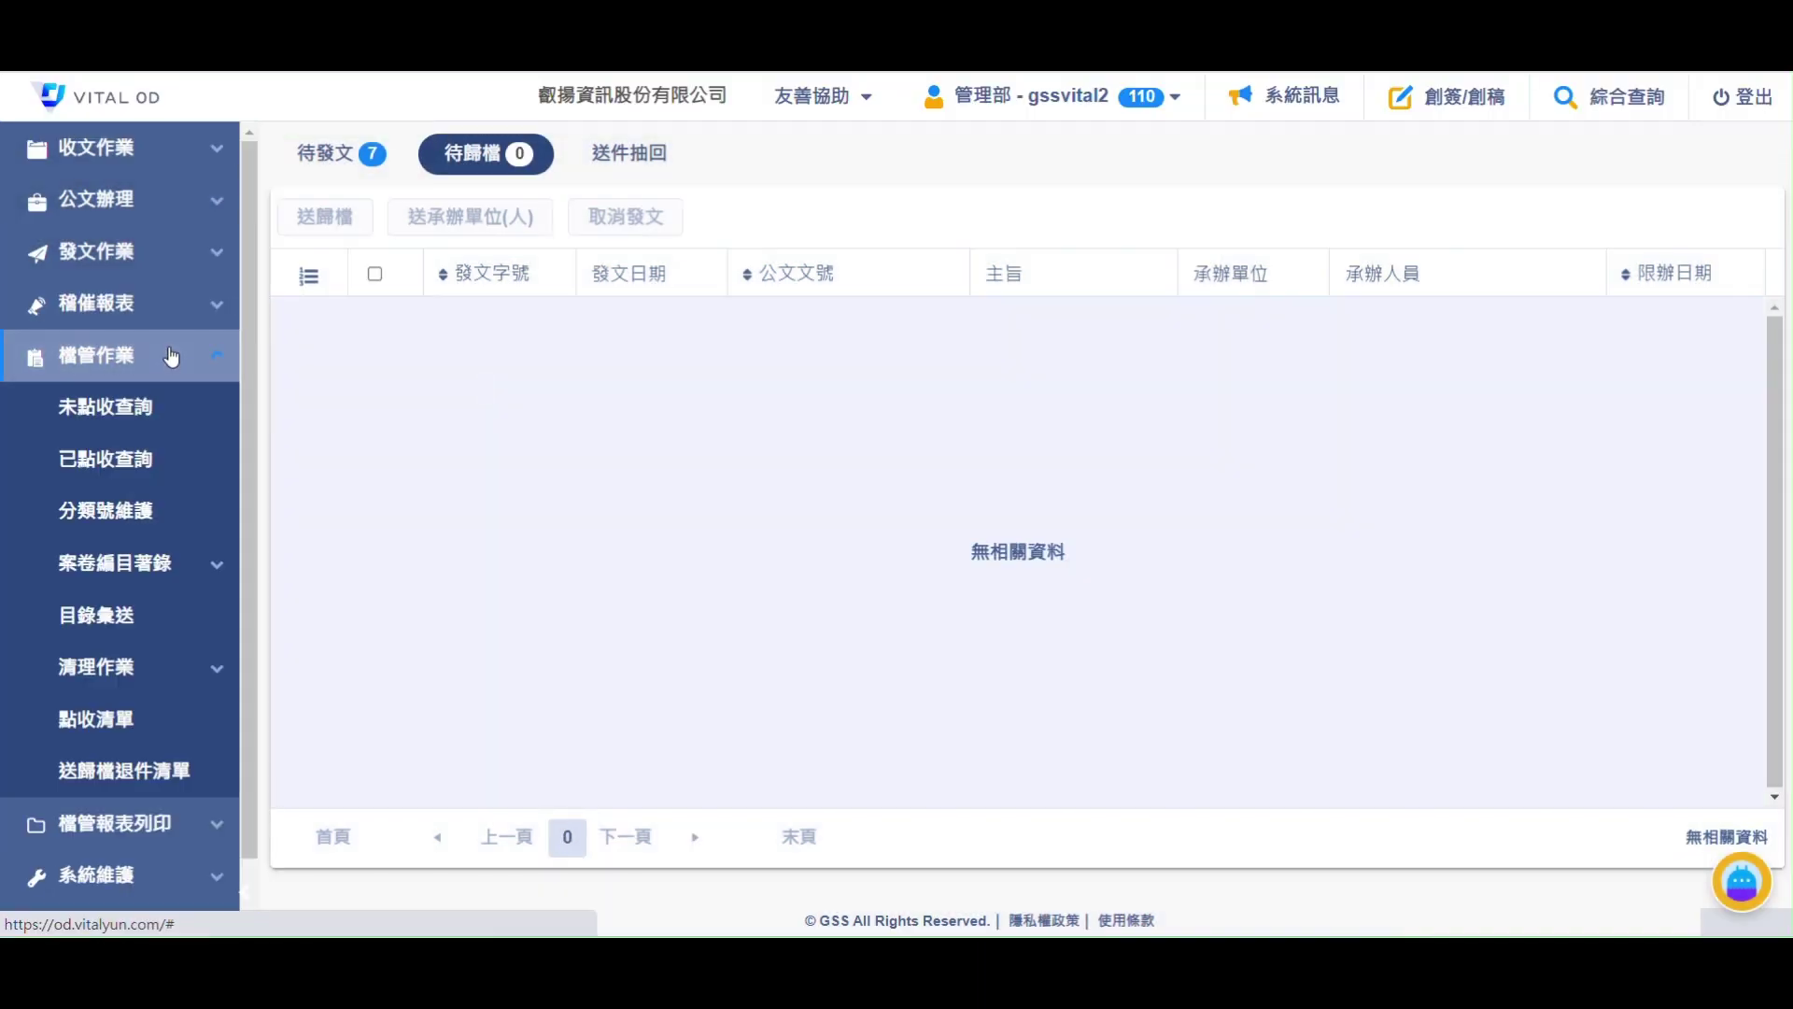
left_click(155, 403)
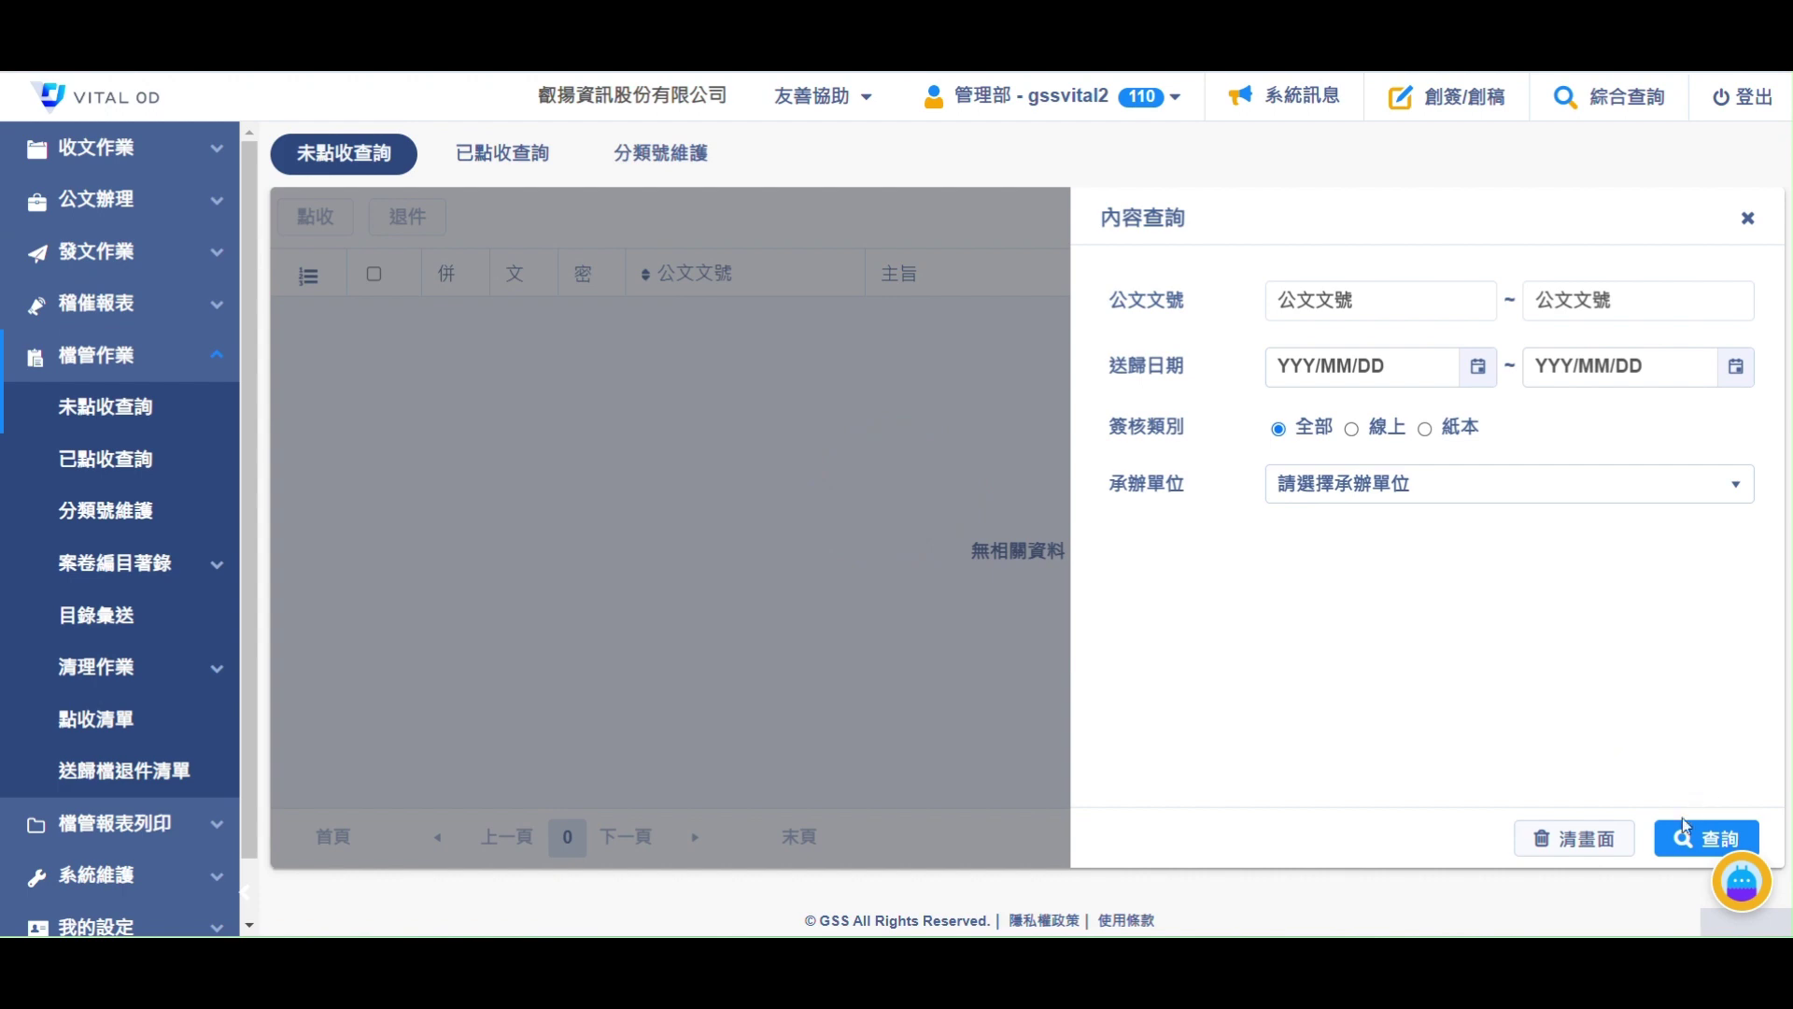
left_click(1683, 854)
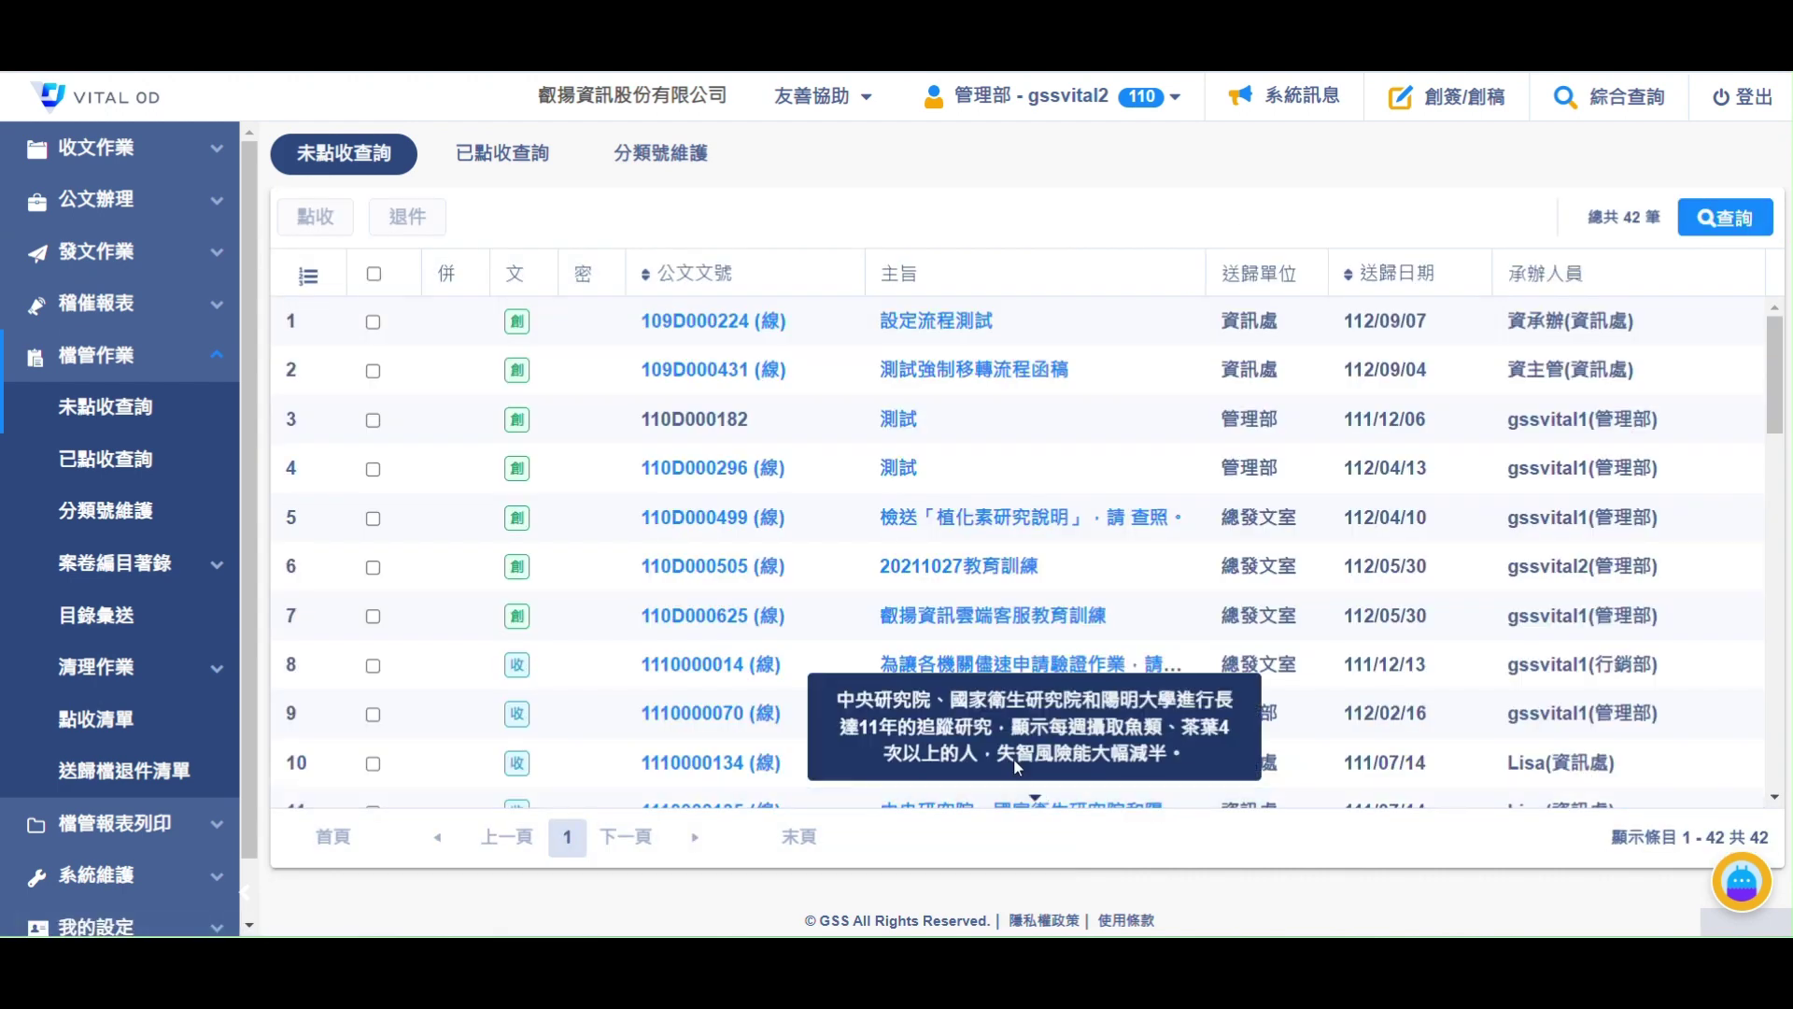
scroll(934, 653, "down", 3)
scroll(906, 602, "down", 10)
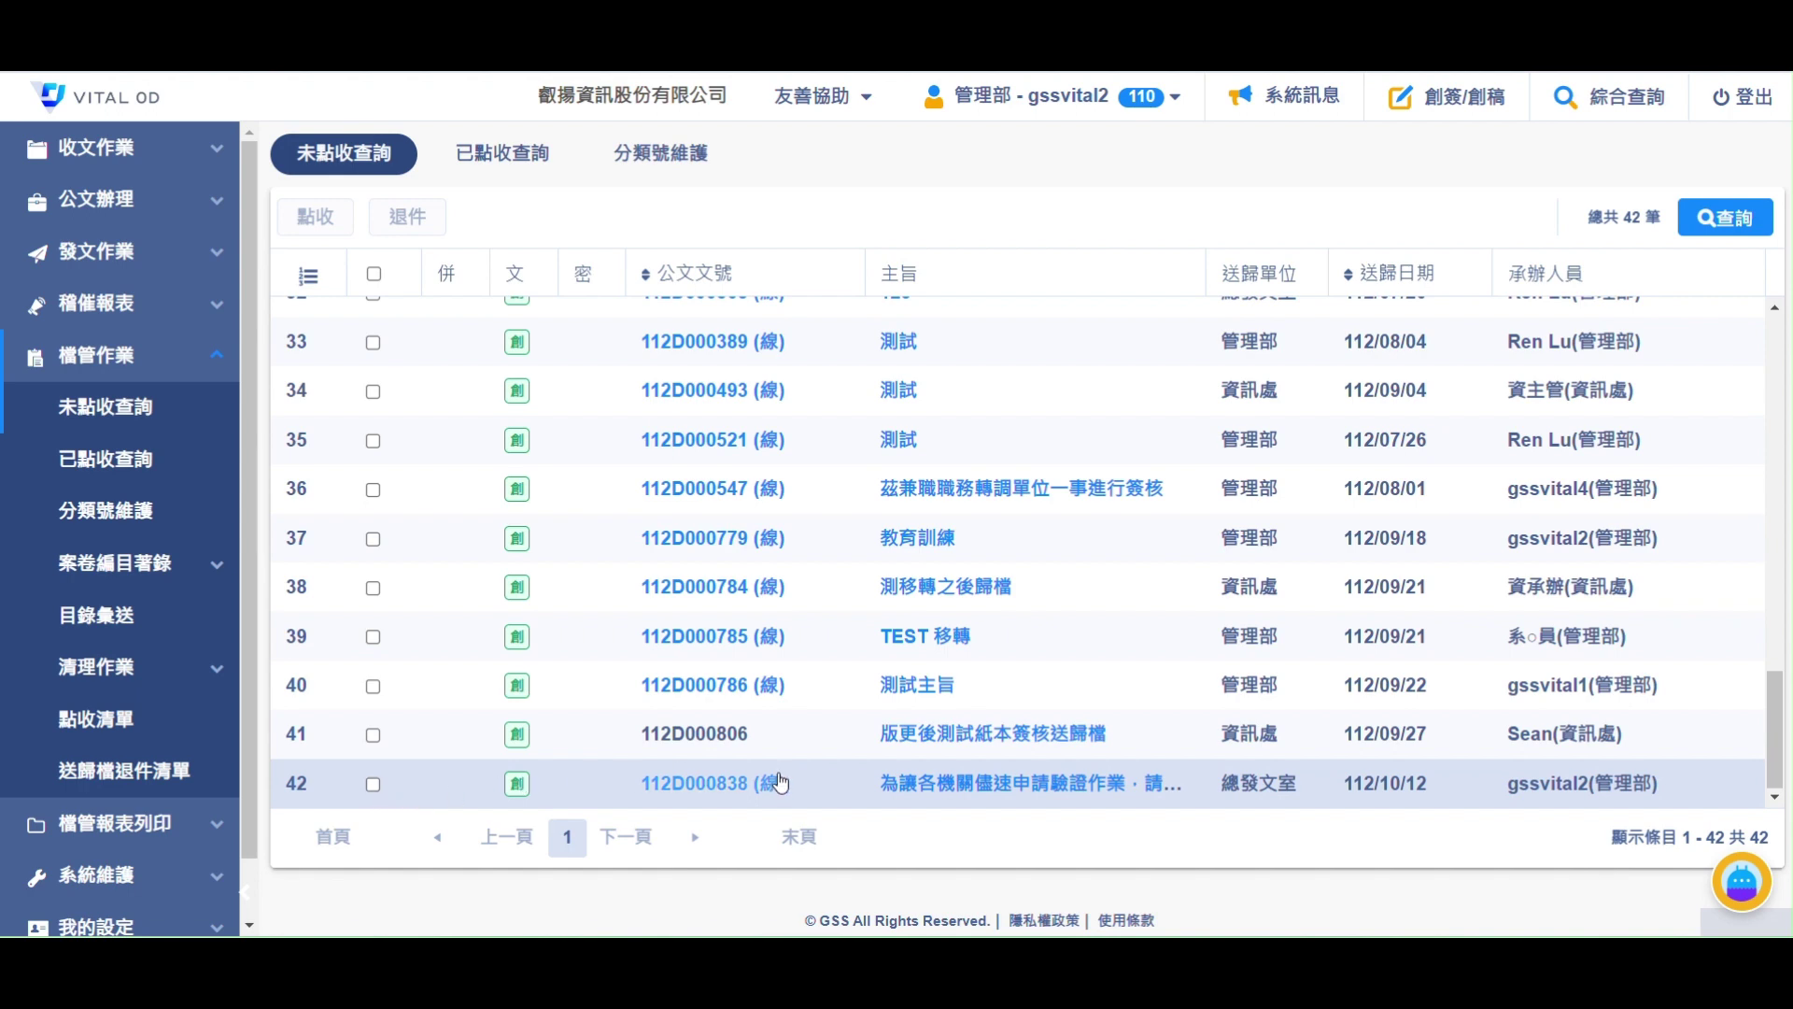
left_click(372, 785)
left_click(314, 220)
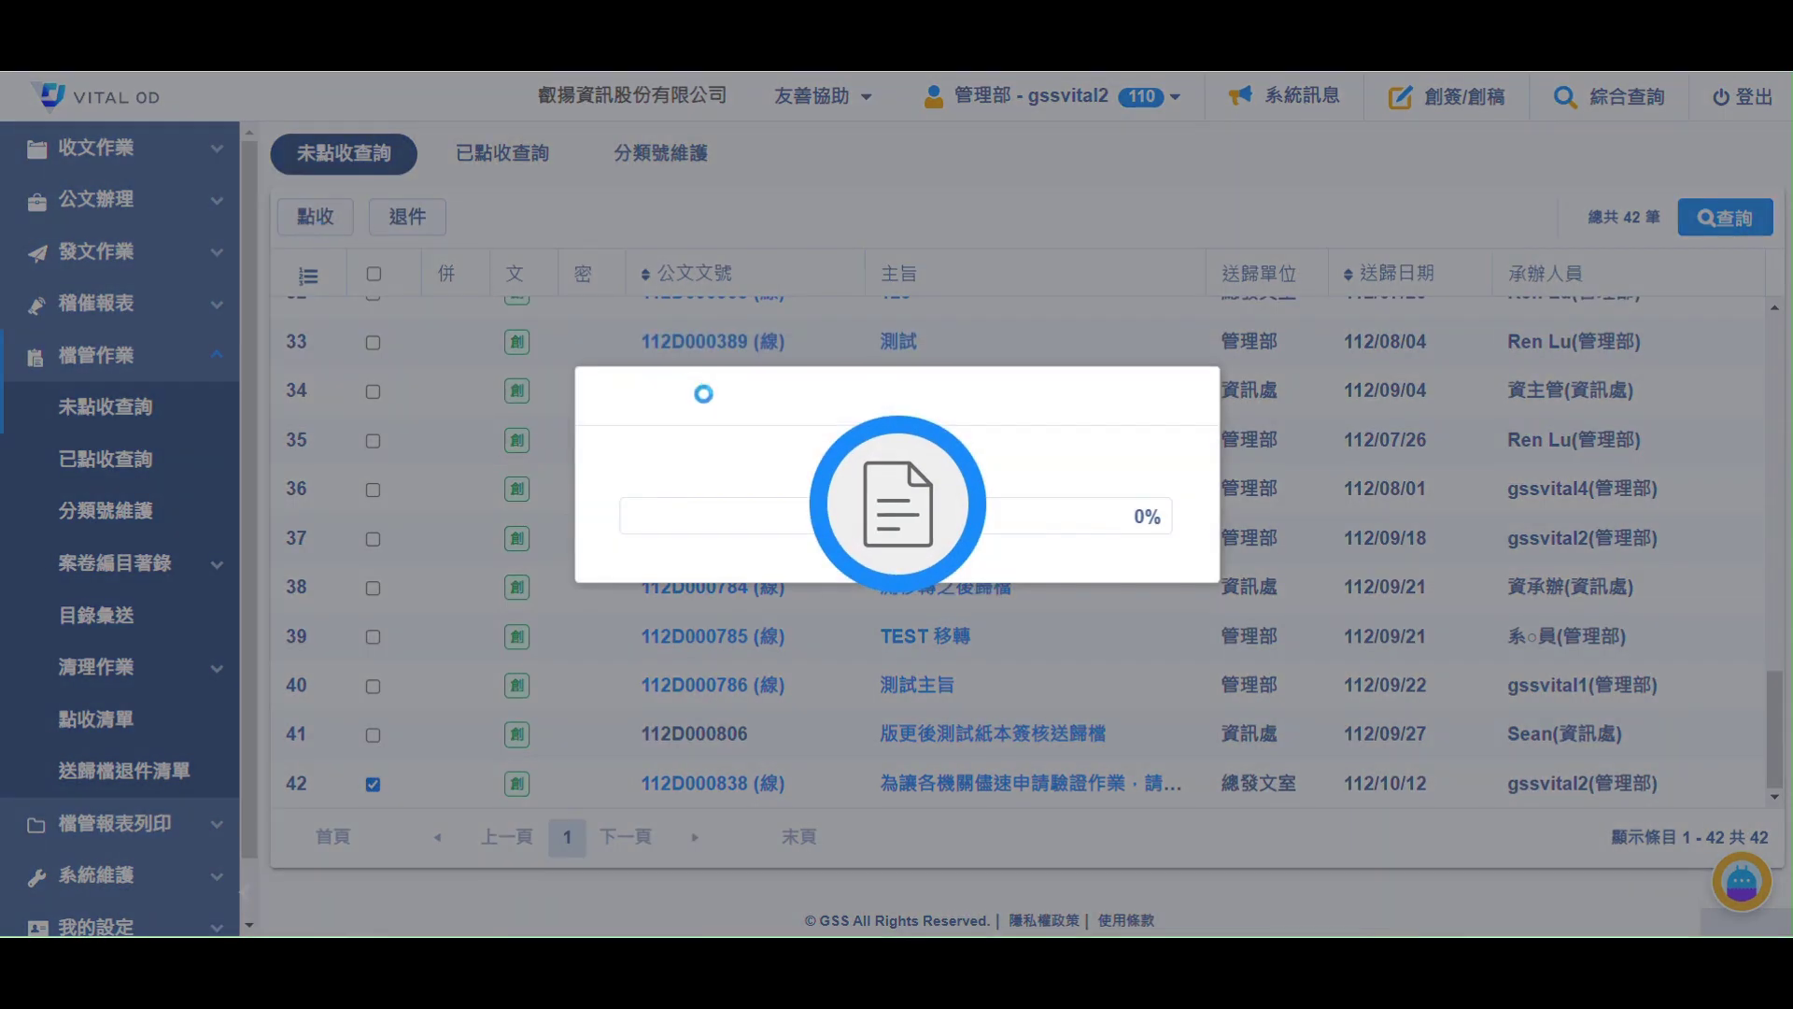